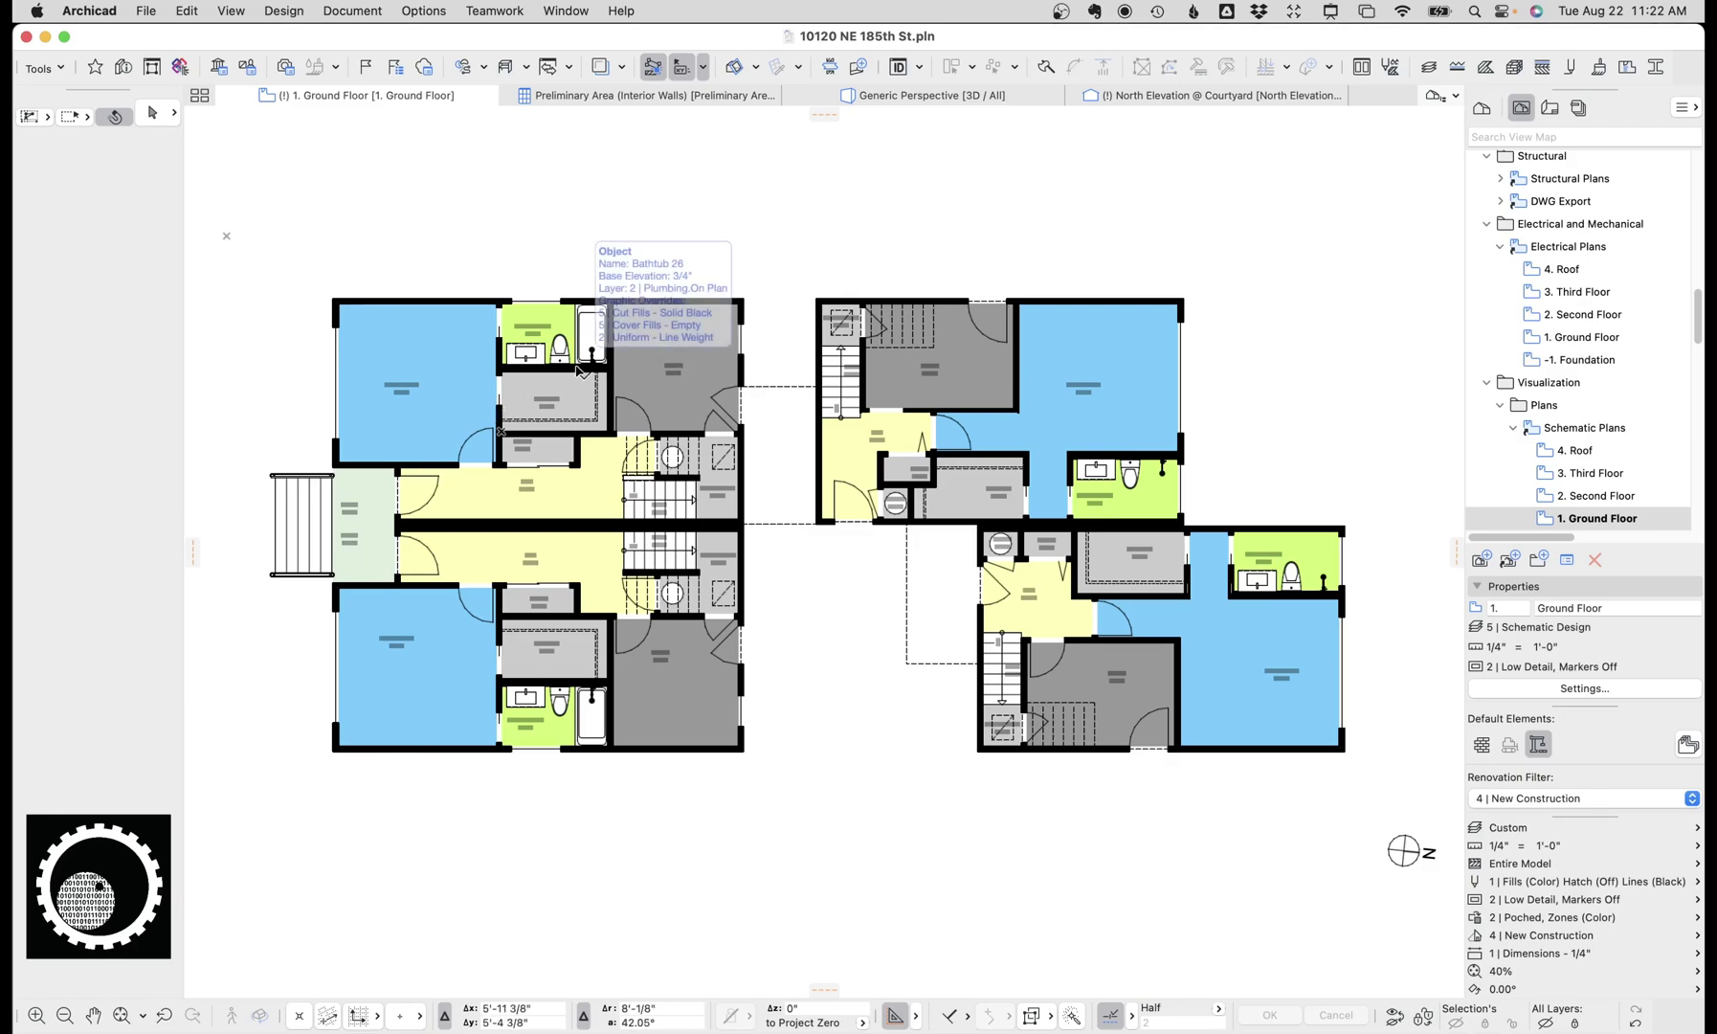
Open 'Generic Perspective - Zones Only' and orbit the zone volumes in Explore mode from several angles
{"action": "scroll", "coordinate": [1613, 240], "scroll_direction": "up", "scroll_amount": 1}
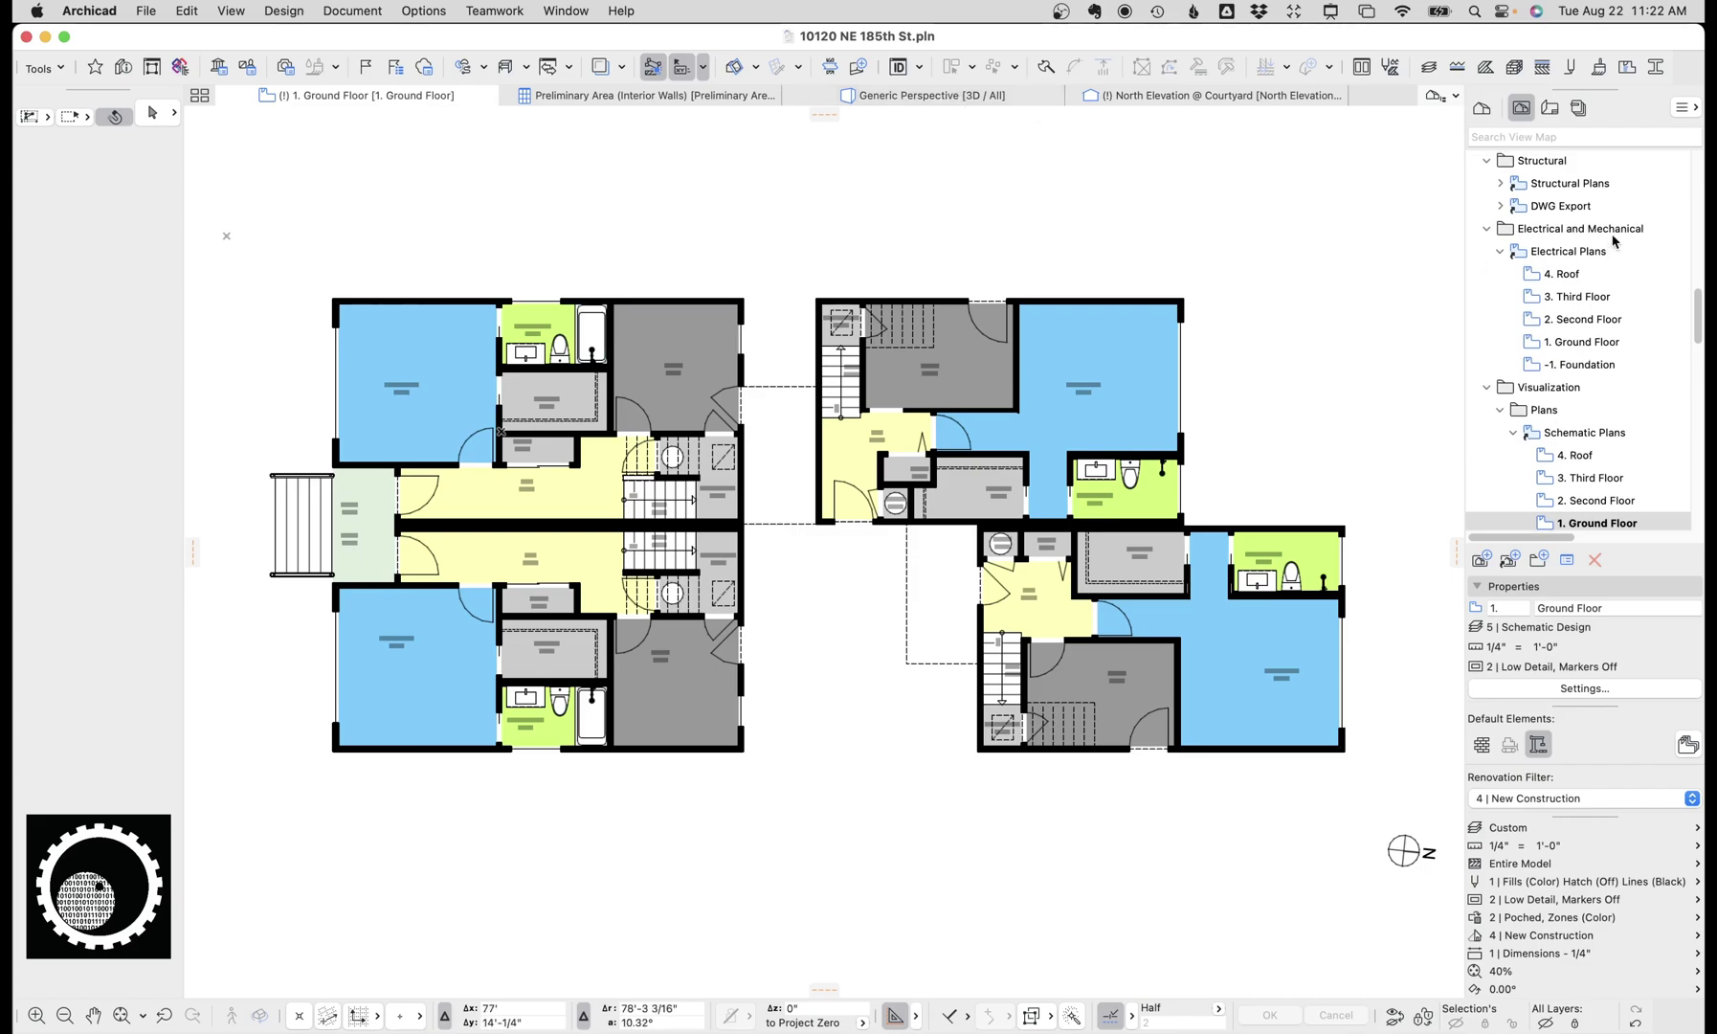
{"action": "scroll", "coordinate": [1613, 241], "scroll_direction": "up", "scroll_amount": 15}
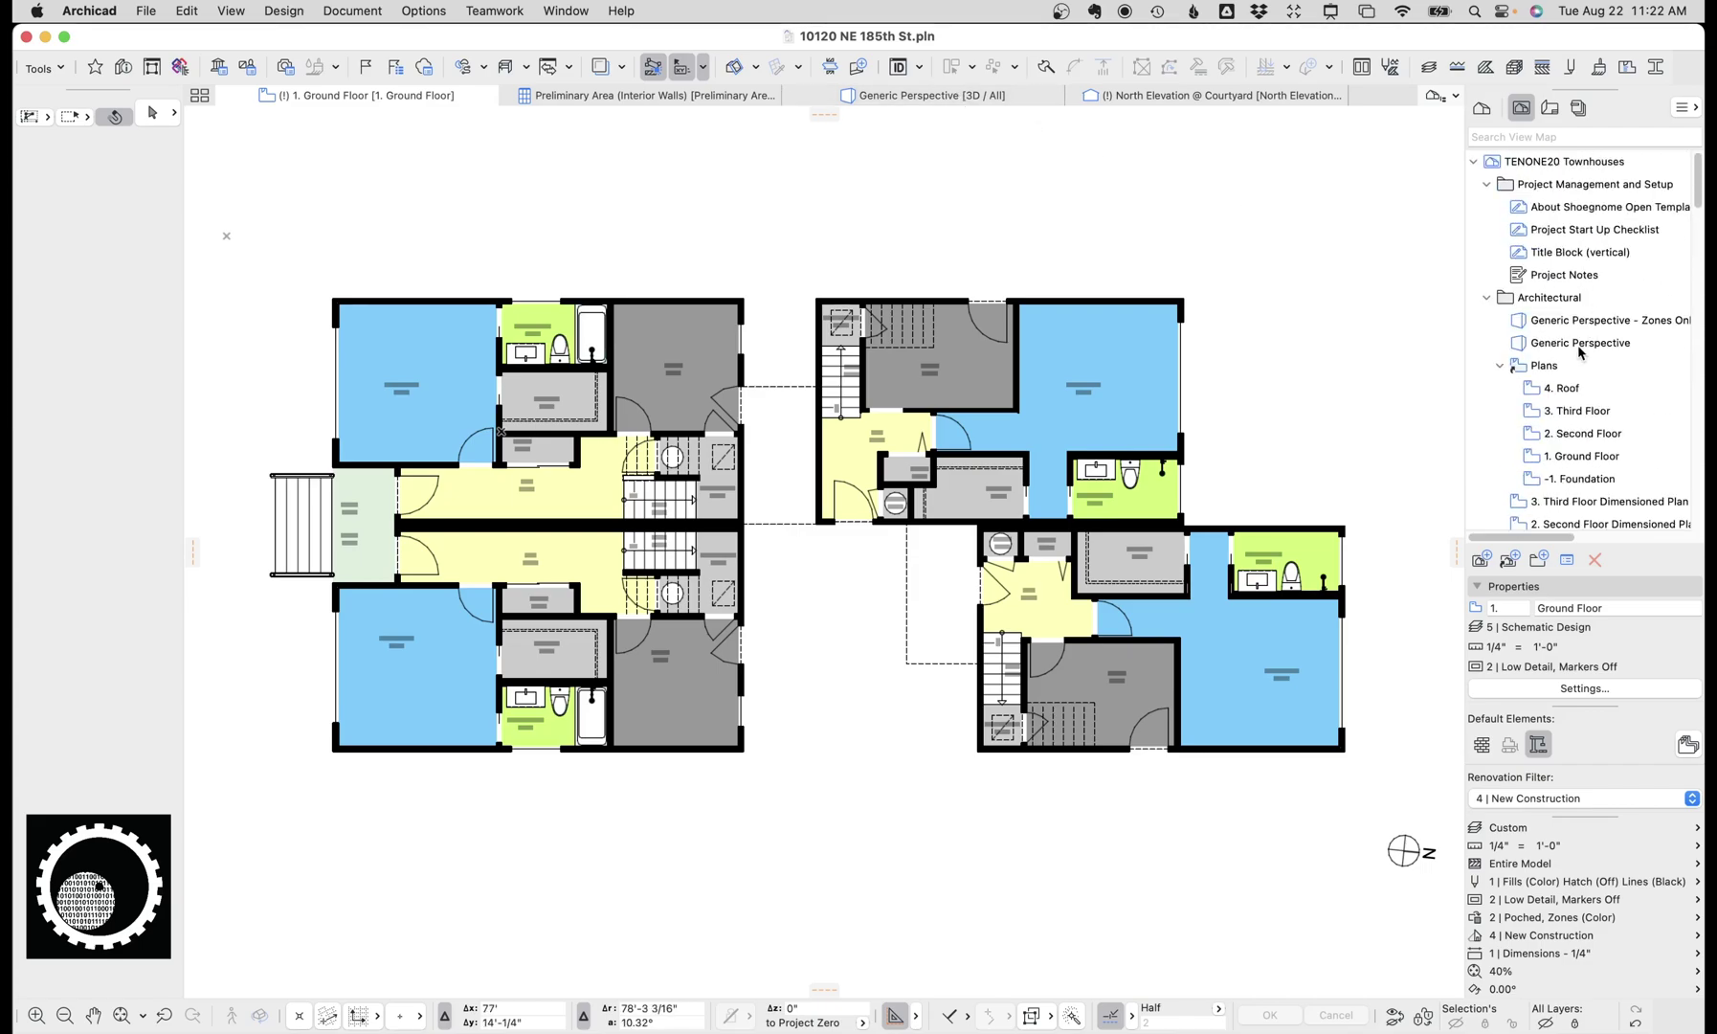
{"action": "left_click", "coordinate": [1584, 324]}
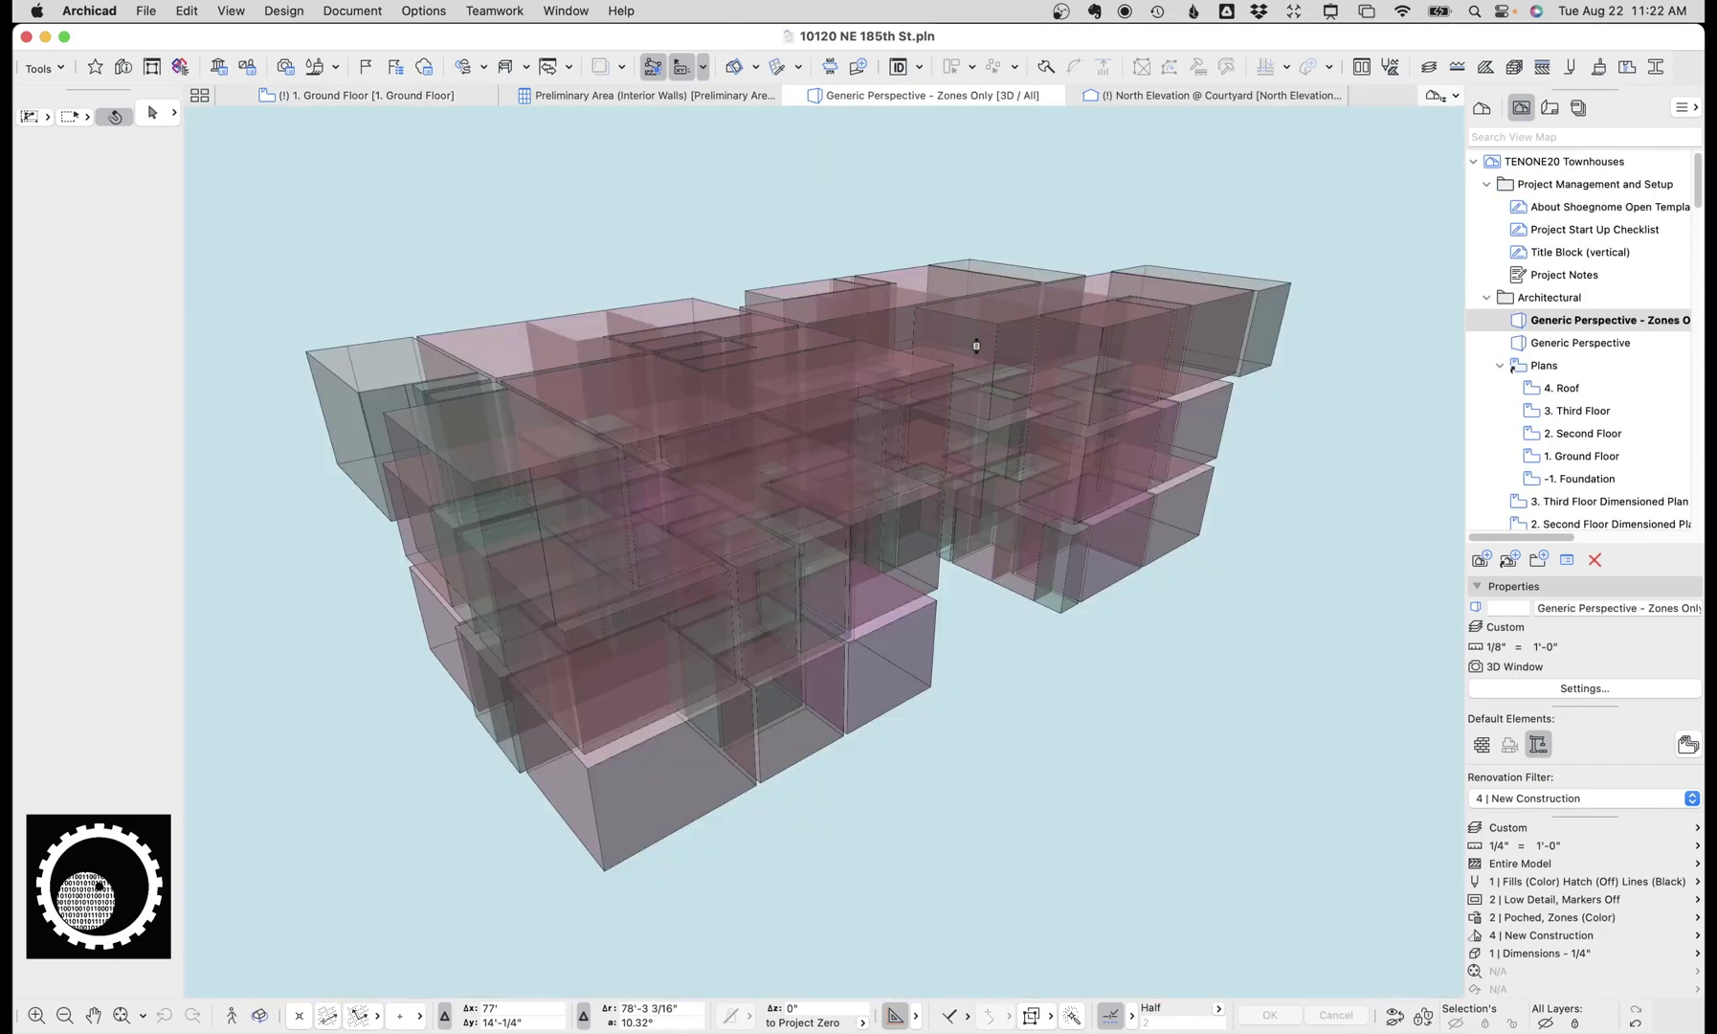
{"action": "key", "text": "shift+F3"}
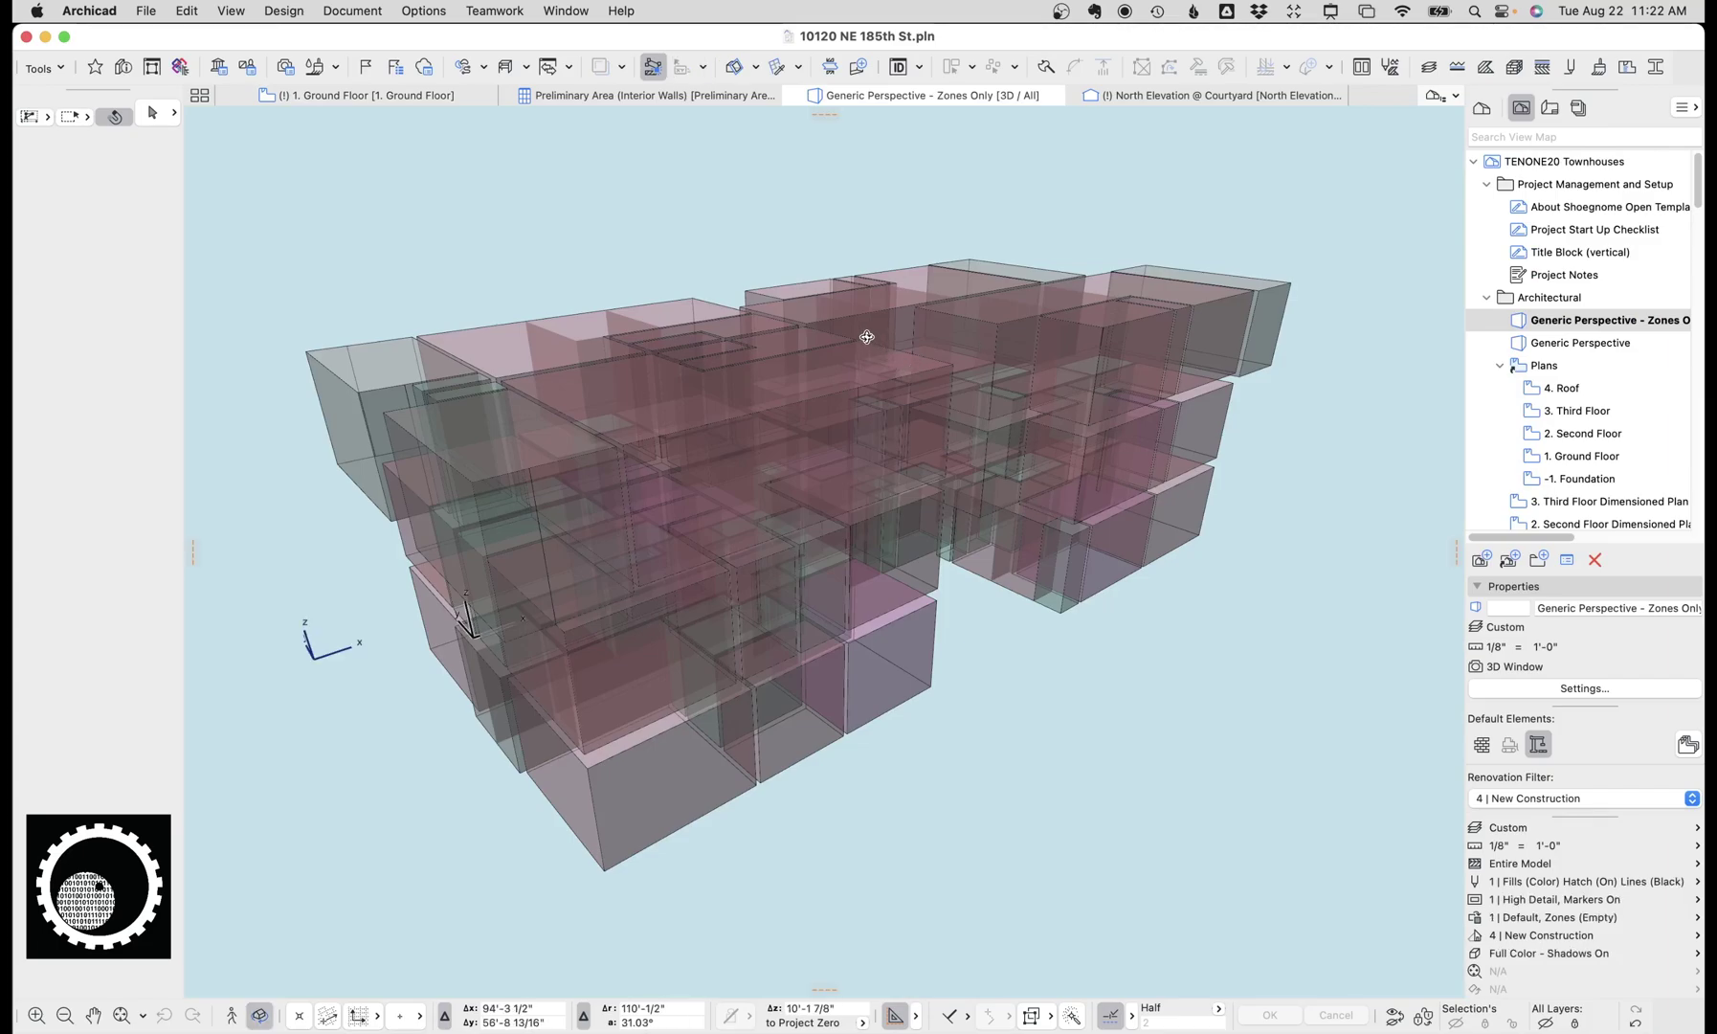
{"action": "middle_click_drag", "start_coordinate": [895, 340], "coordinate": [907, 548], "text": "shift"}
{"action": "middle_click_drag", "start_coordinate": [759, 526], "coordinate": [857, 447], "text": "shift"}
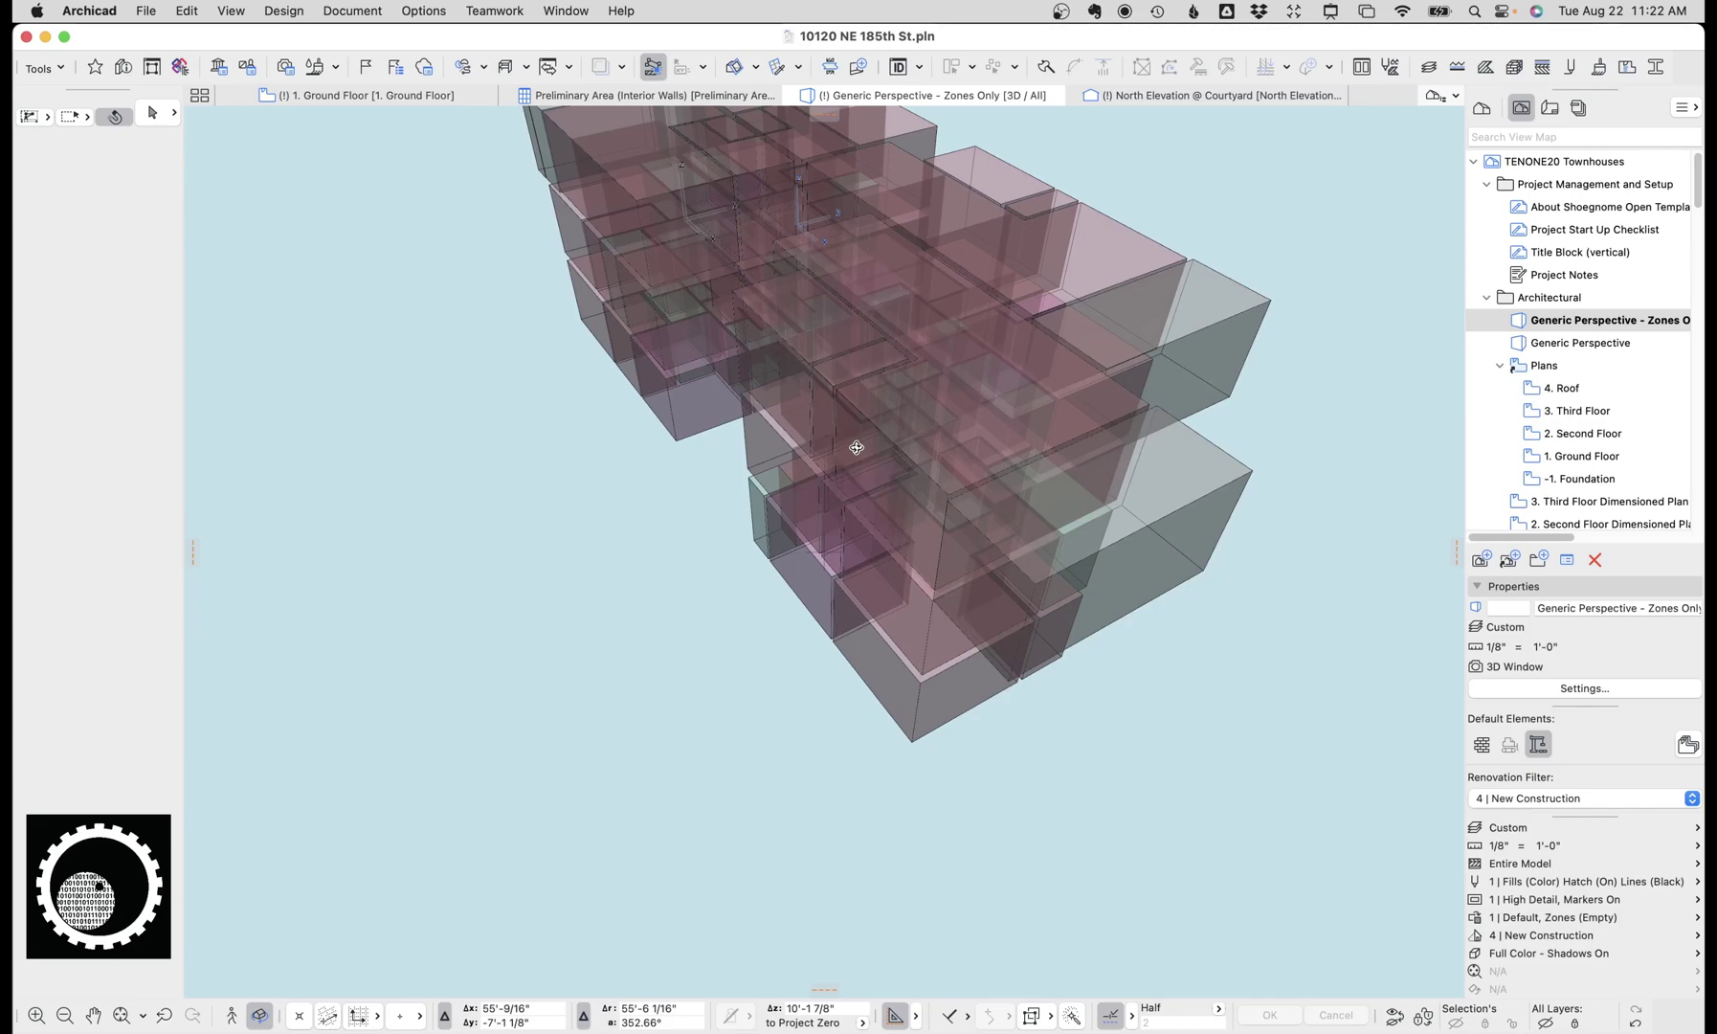
{"action": "mouse_move", "coordinate": [857, 447]}
{"action": "middle_mouse_down", "text": "shift"}
{"action": "mouse_move", "coordinate": [1032, 387]}
{"action": "mouse_move", "coordinate": [878, 478]}
{"action": "mouse_move", "coordinate": [858, 396]}
{"action": "mouse_move", "coordinate": [908, 398]}
{"action": "mouse_move", "coordinate": [851, 413]}
{"action": "middle_mouse_up", "text": "shift"}
Use Find & Select with Zone type and Interior location to select the 86 interior zones, then deselect them
{"action": "key", "text": "super+f"}
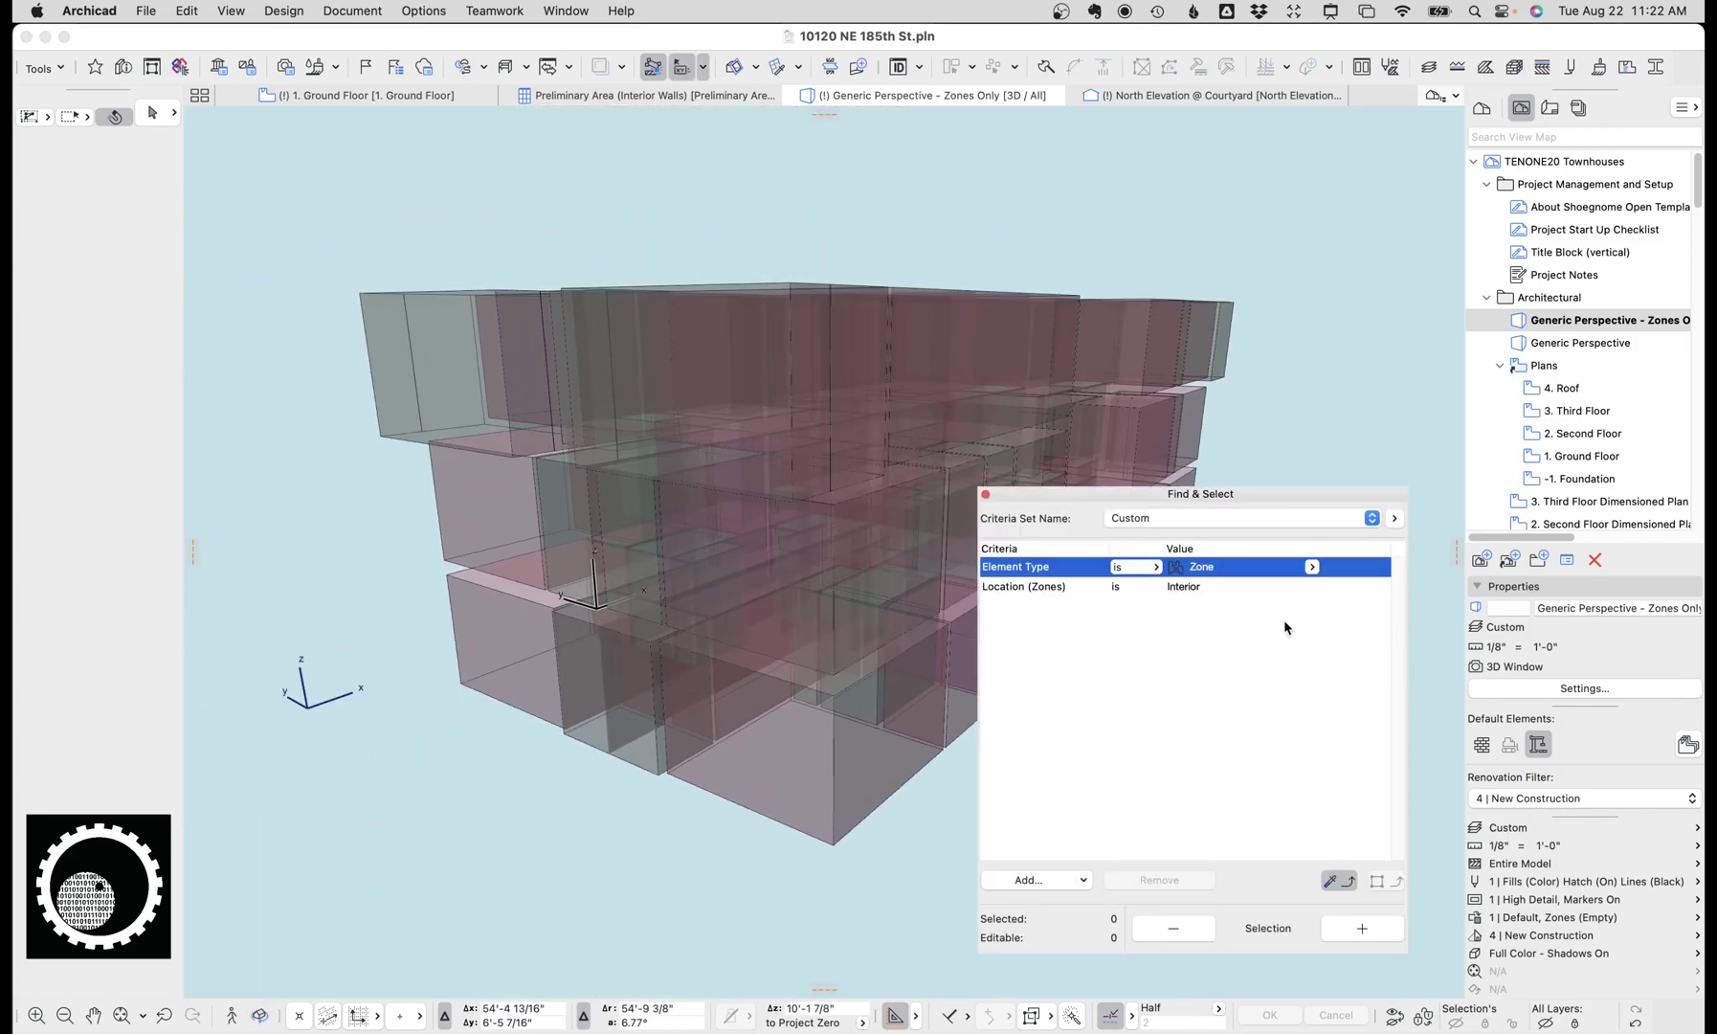
{"action": "left_click", "coordinate": [1238, 590]}
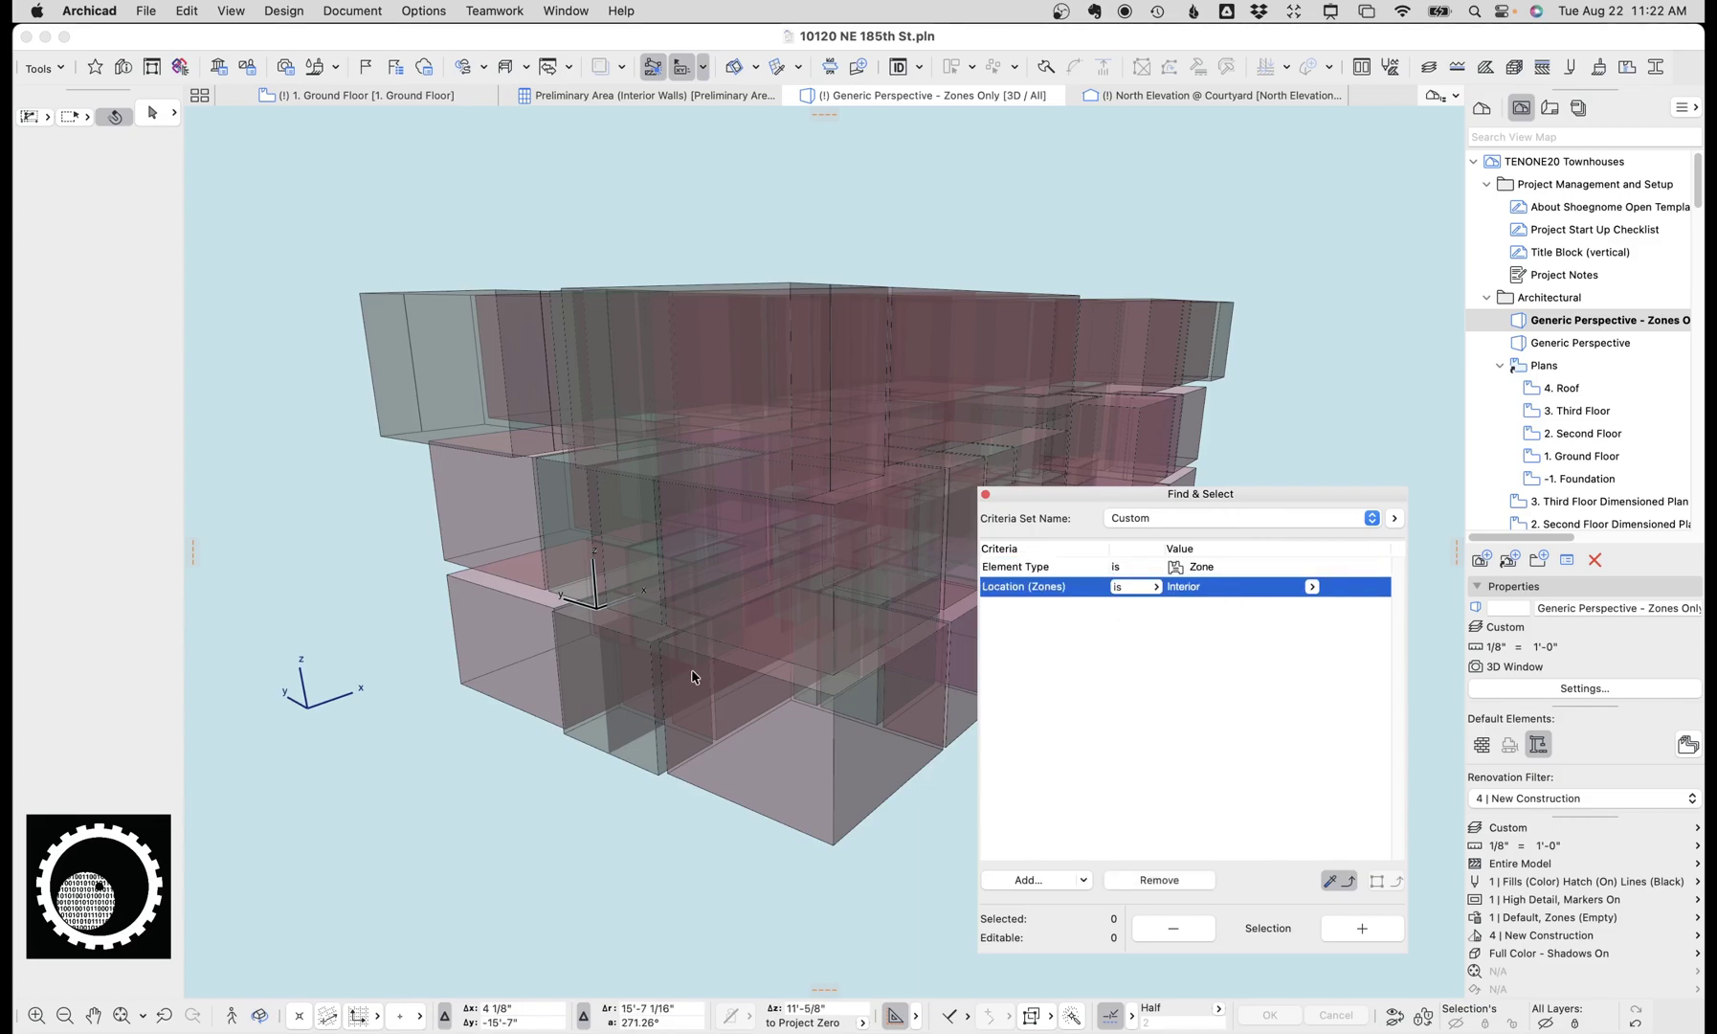
{"action": "left_click", "coordinate": [587, 693]}
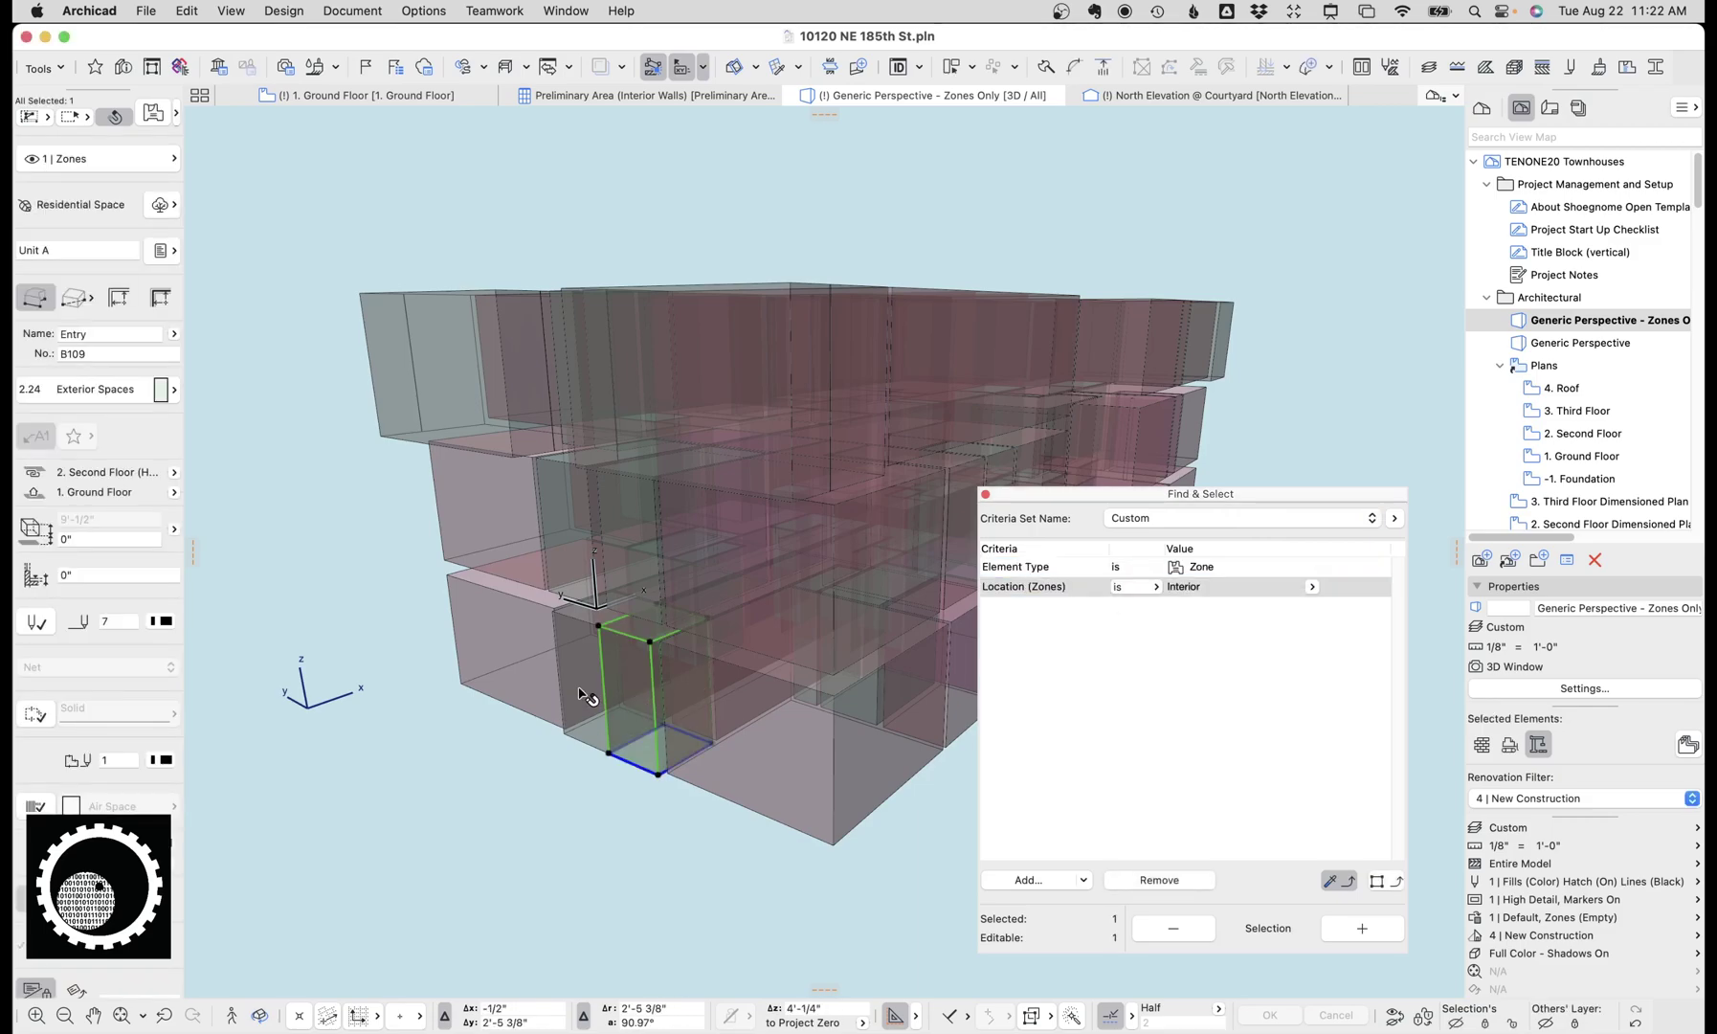
{"action": "left_click", "coordinate": [556, 451]}
{"action": "key", "text": "Escape"}
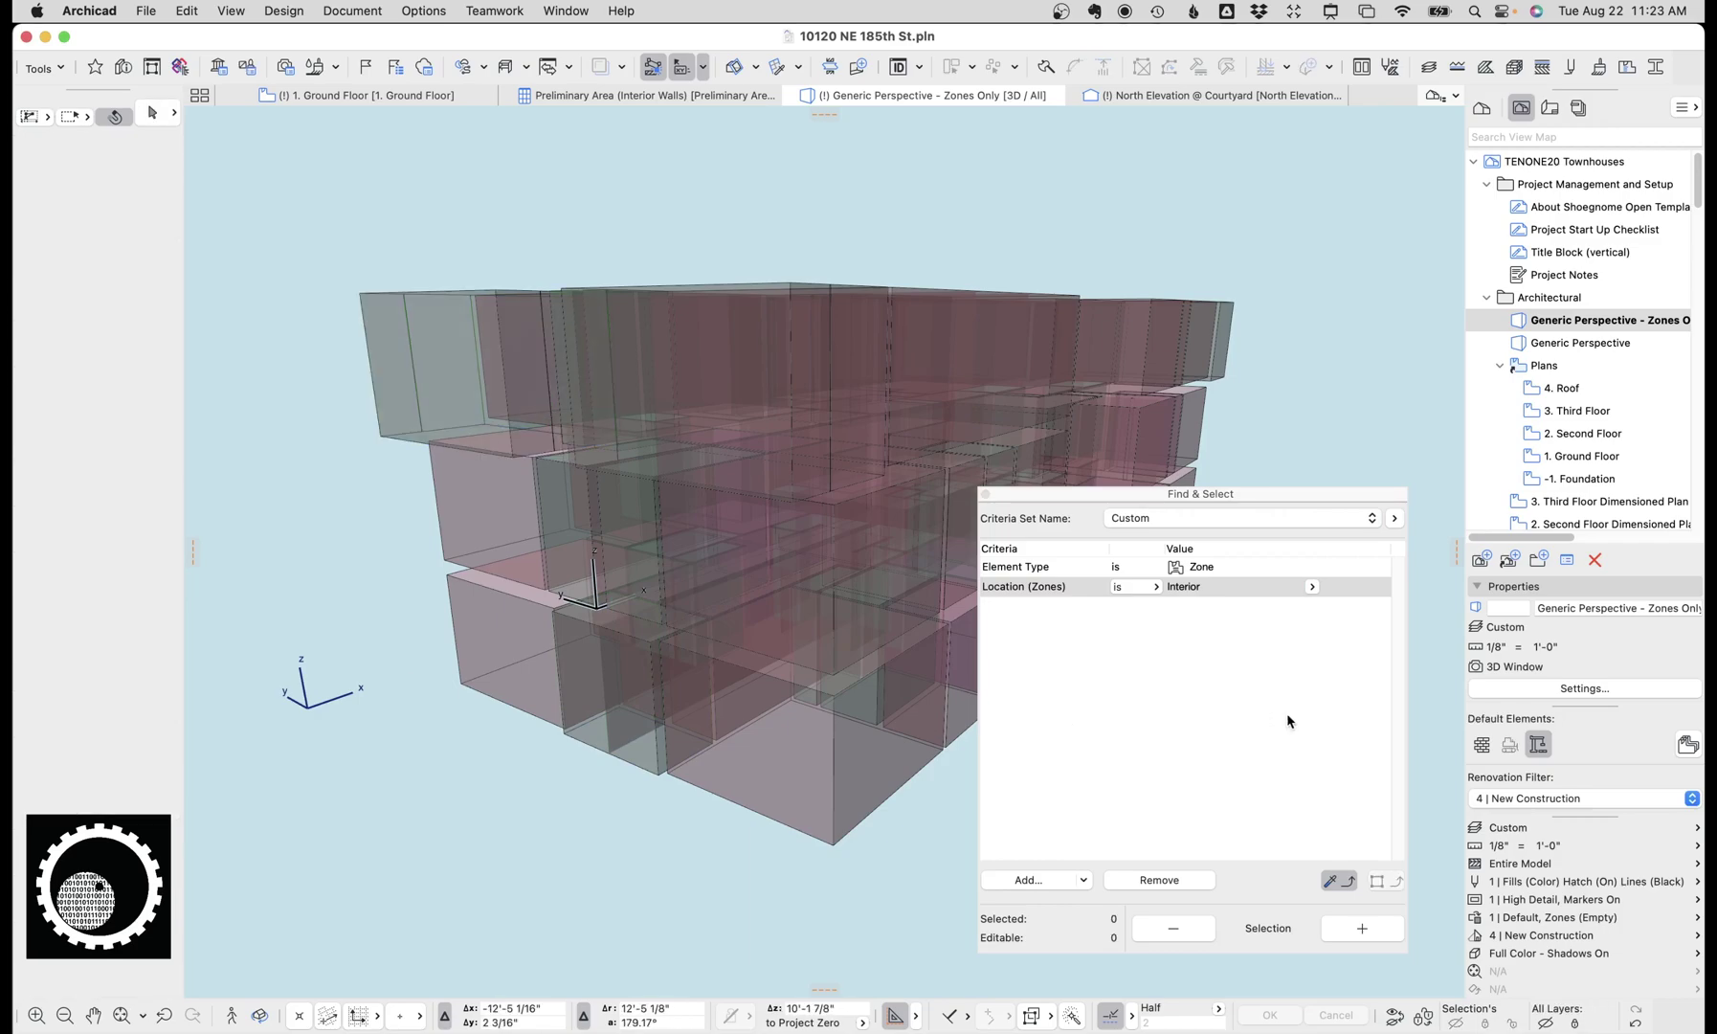
{"action": "left_click", "coordinate": [1365, 928]}
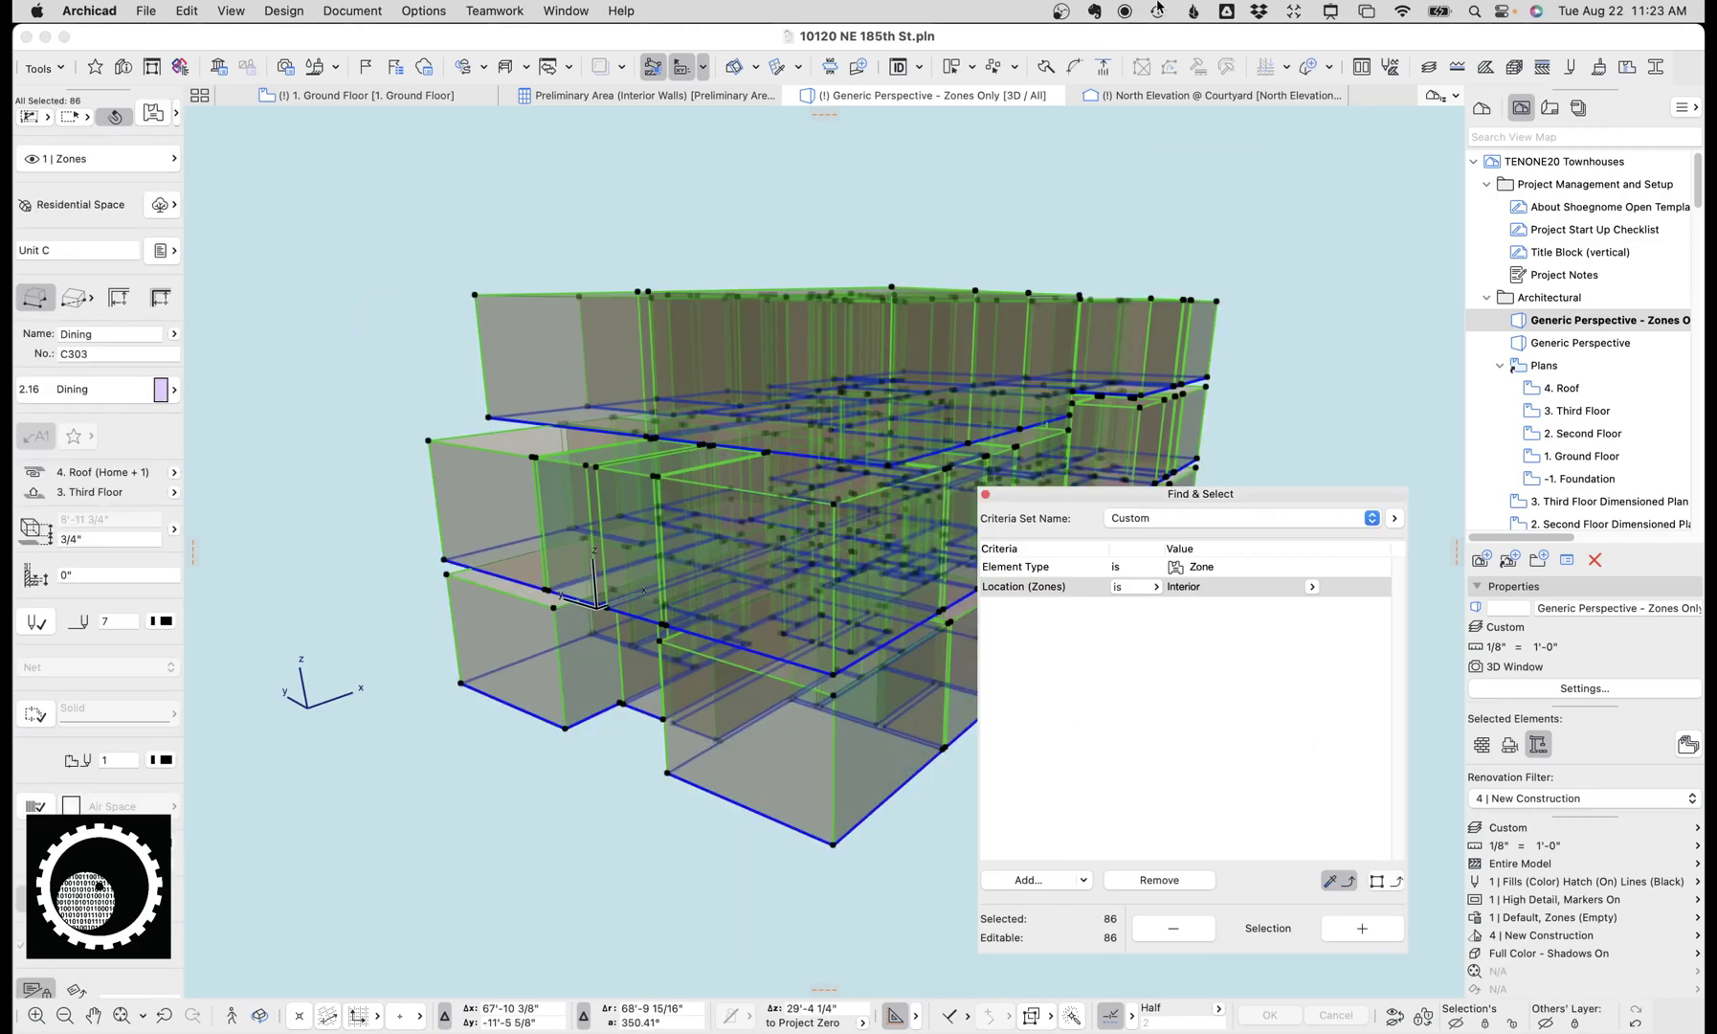
{"action": "key", "text": "Escape"}
Return to orbit mode and scroll through the View Map listings
{"action": "key", "text": "o"}
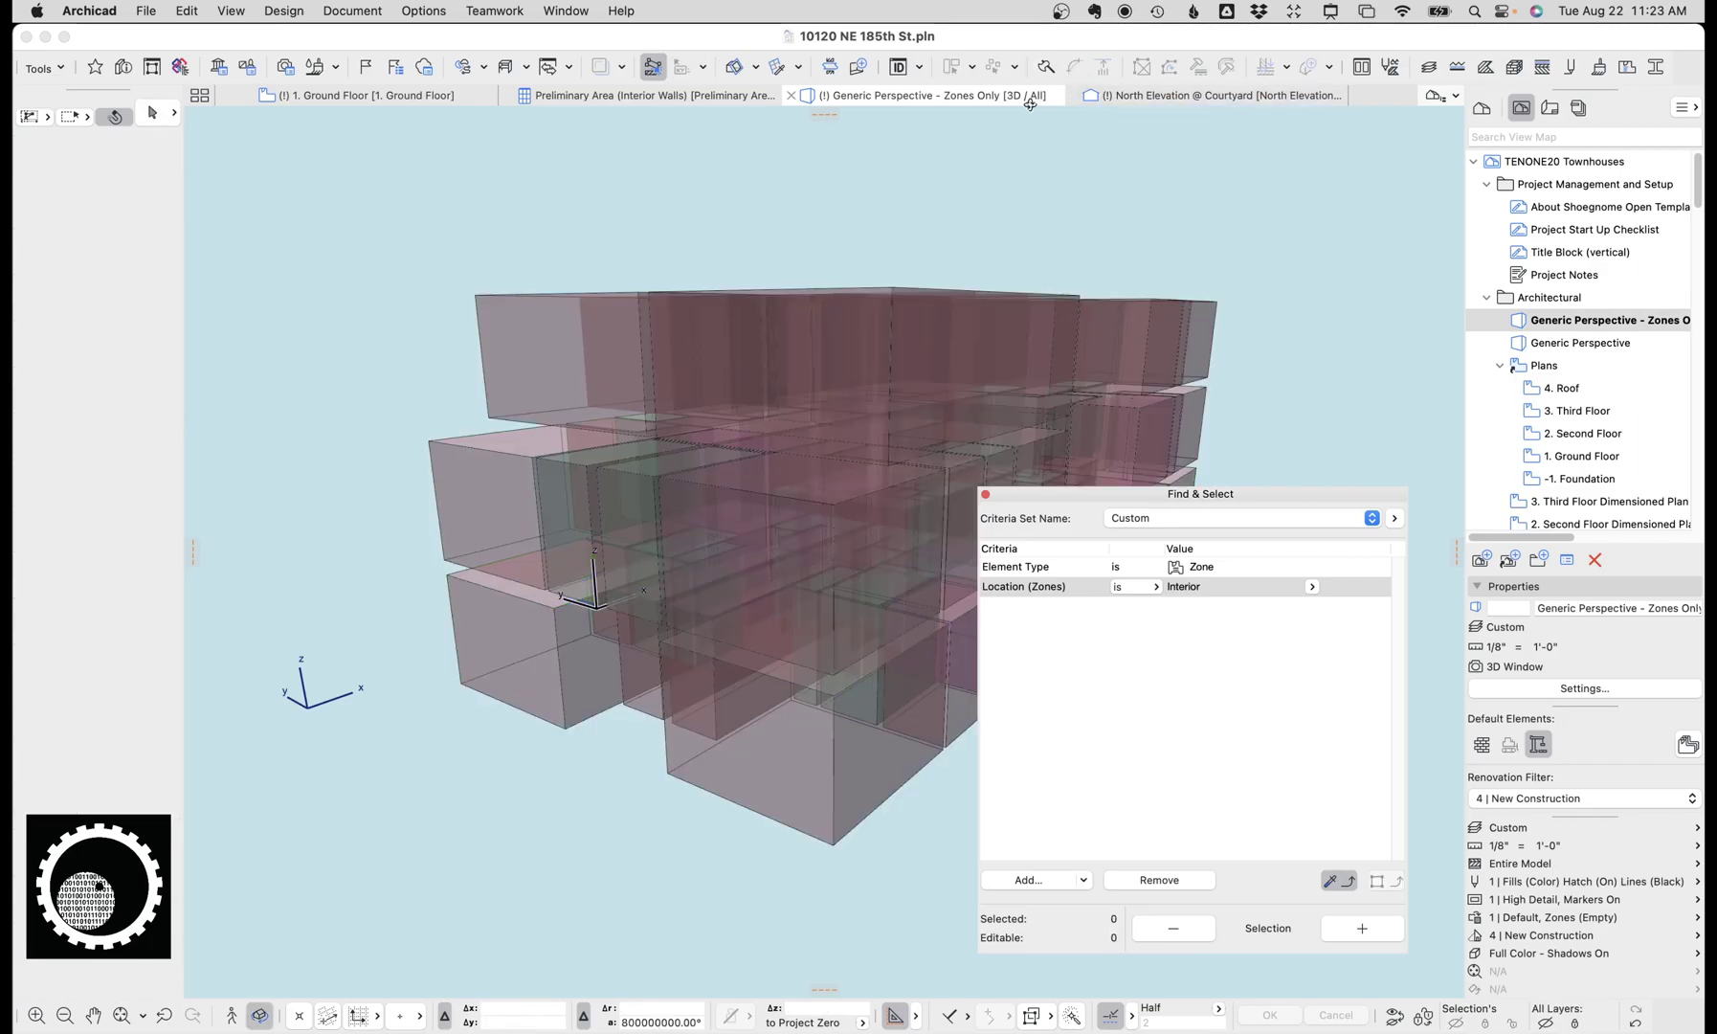
{"action": "scroll", "coordinate": [873, 356], "scroll_direction": "up", "scroll_amount": 5}
{"action": "scroll", "coordinate": [873, 356], "scroll_direction": "down", "scroll_amount": 10}
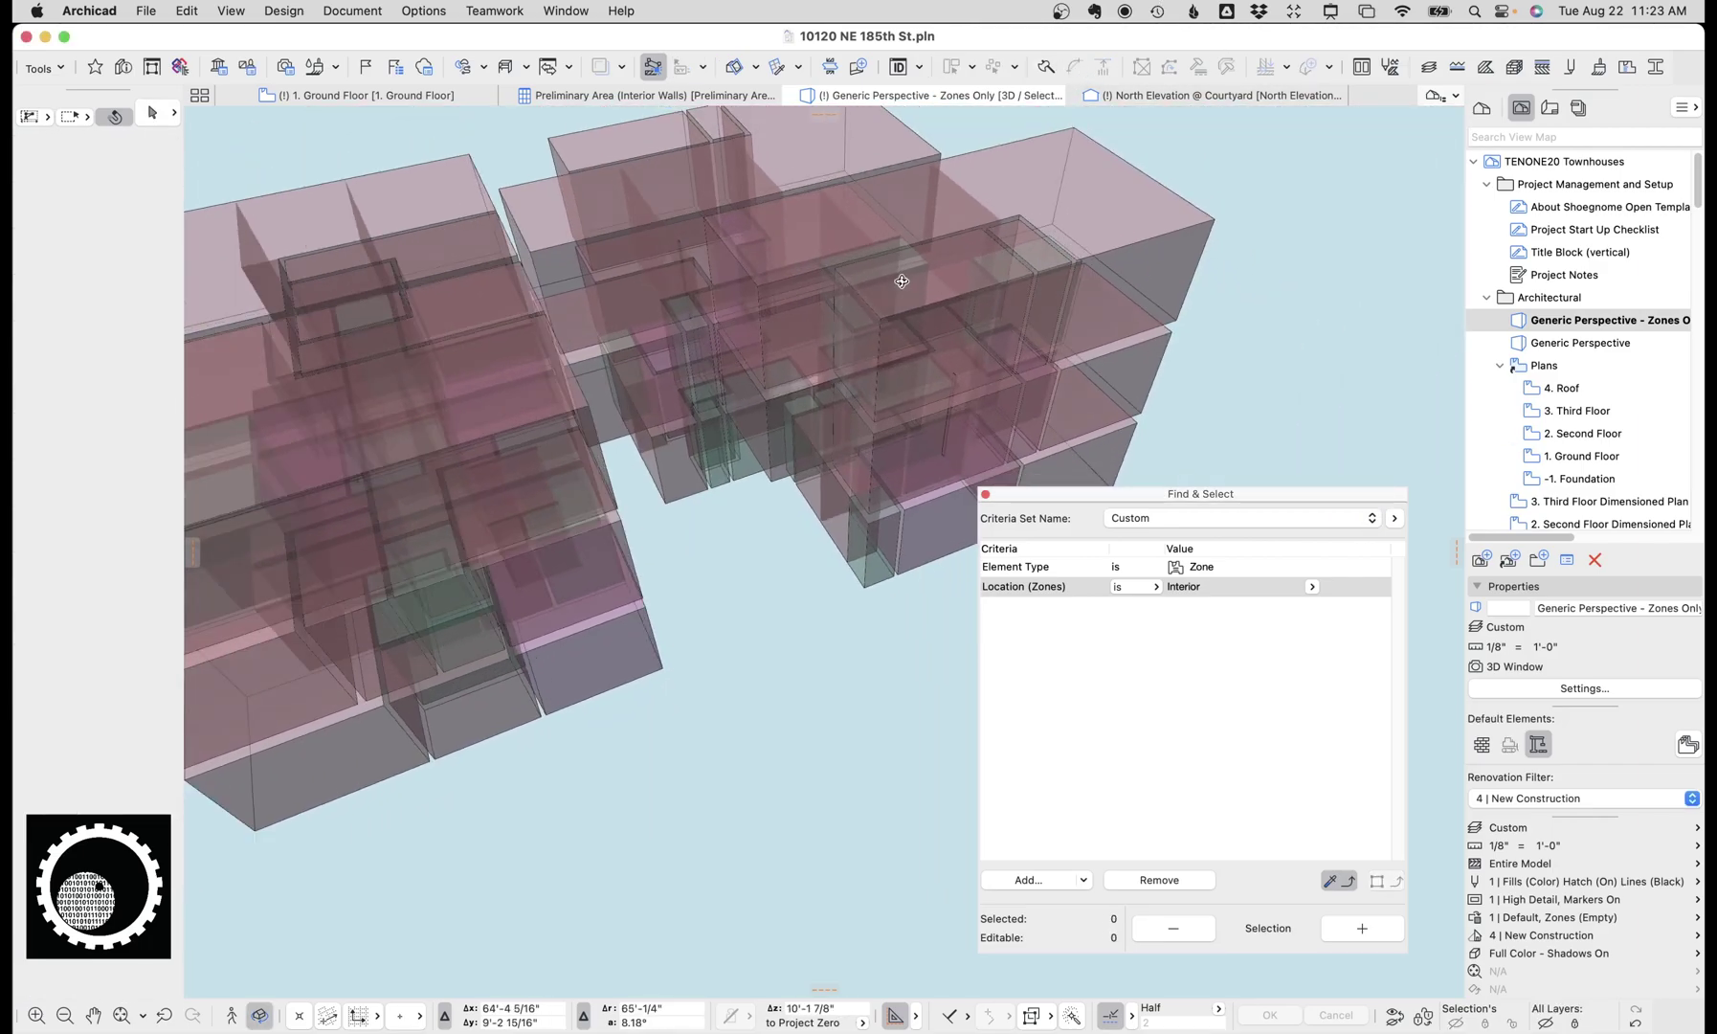
{"action": "scroll", "coordinate": [784, 289], "scroll_direction": "up", "scroll_amount": 3}
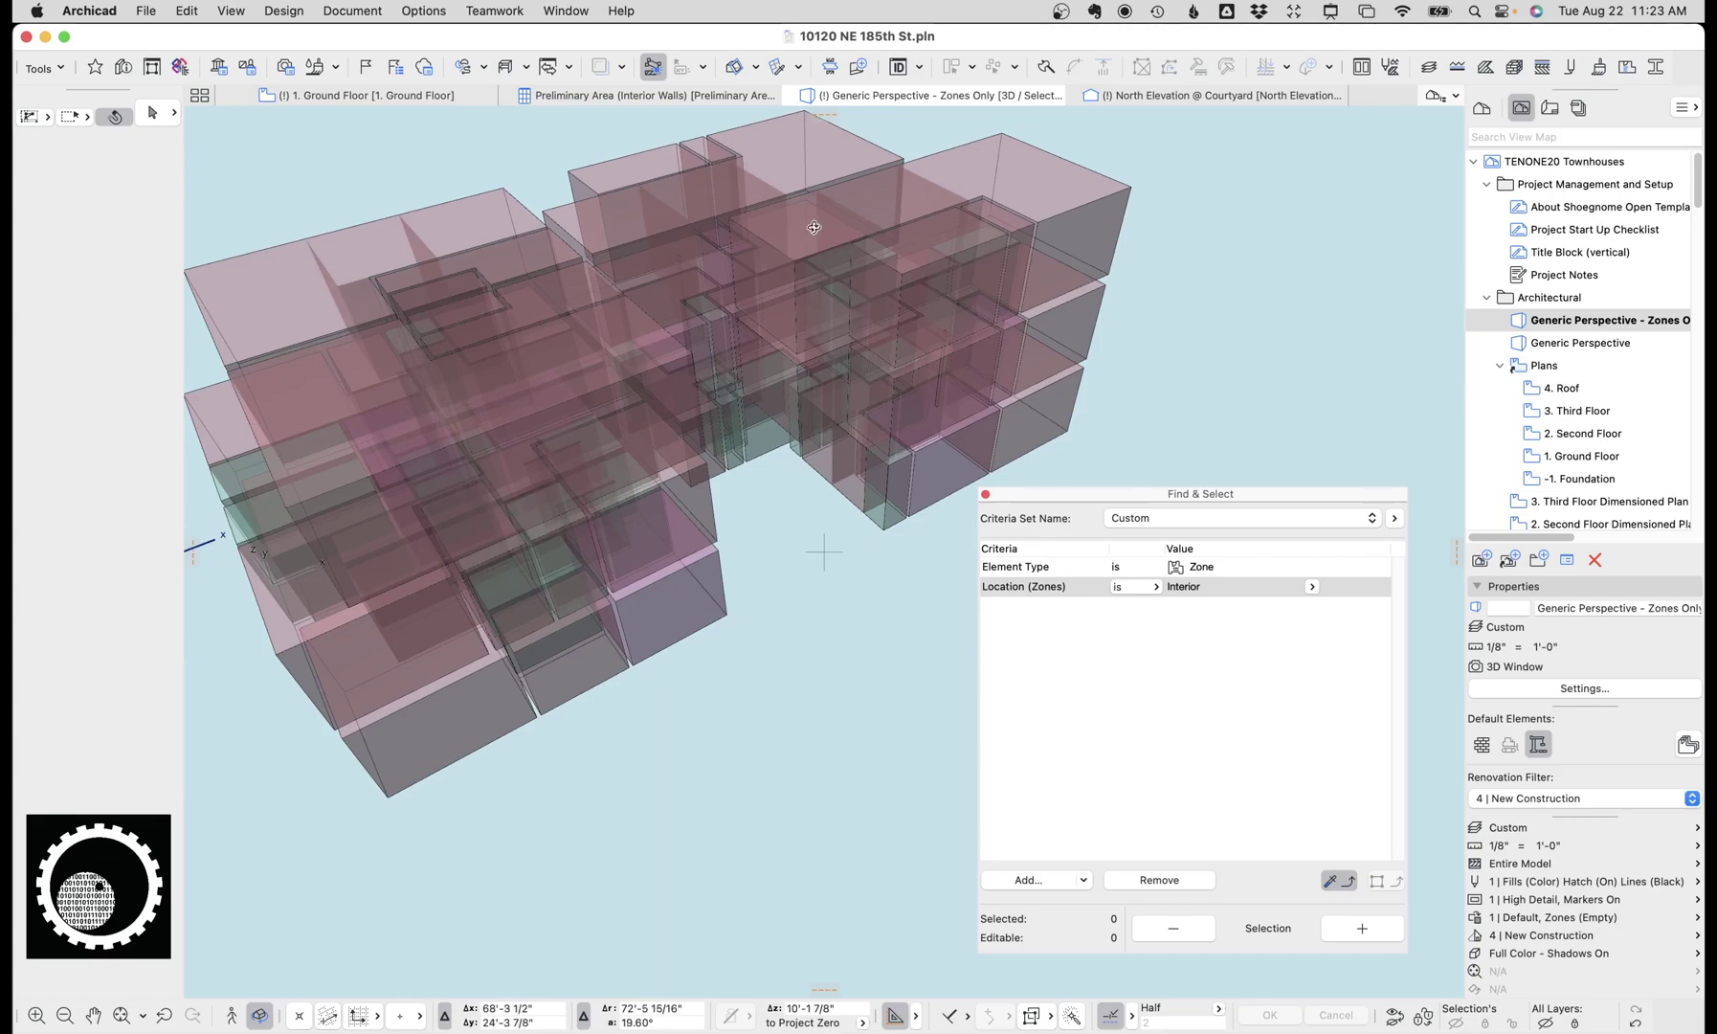
{"action": "scroll", "coordinate": [735, 282], "scroll_direction": "up", "scroll_amount": 2}
{"action": "scroll", "coordinate": [735, 283], "scroll_direction": "down", "scroll_amount": 1}
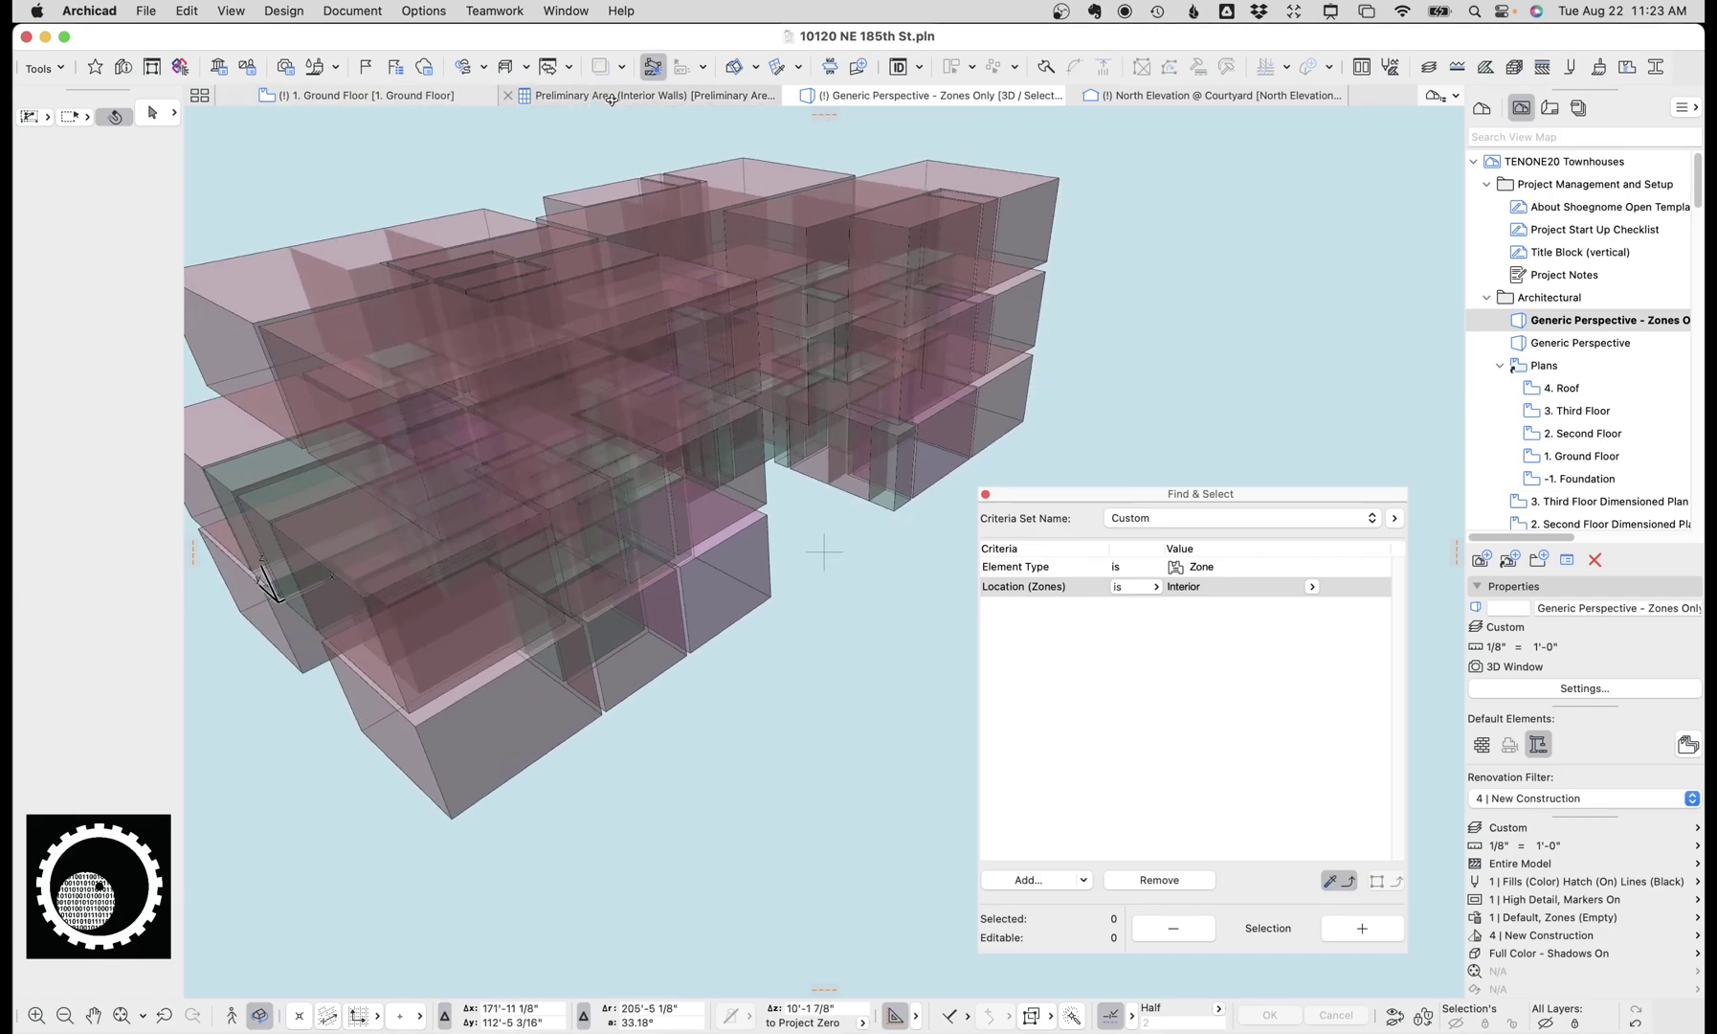
{"action": "scroll", "coordinate": [1577, 358], "scroll_direction": "down", "scroll_amount": 10}
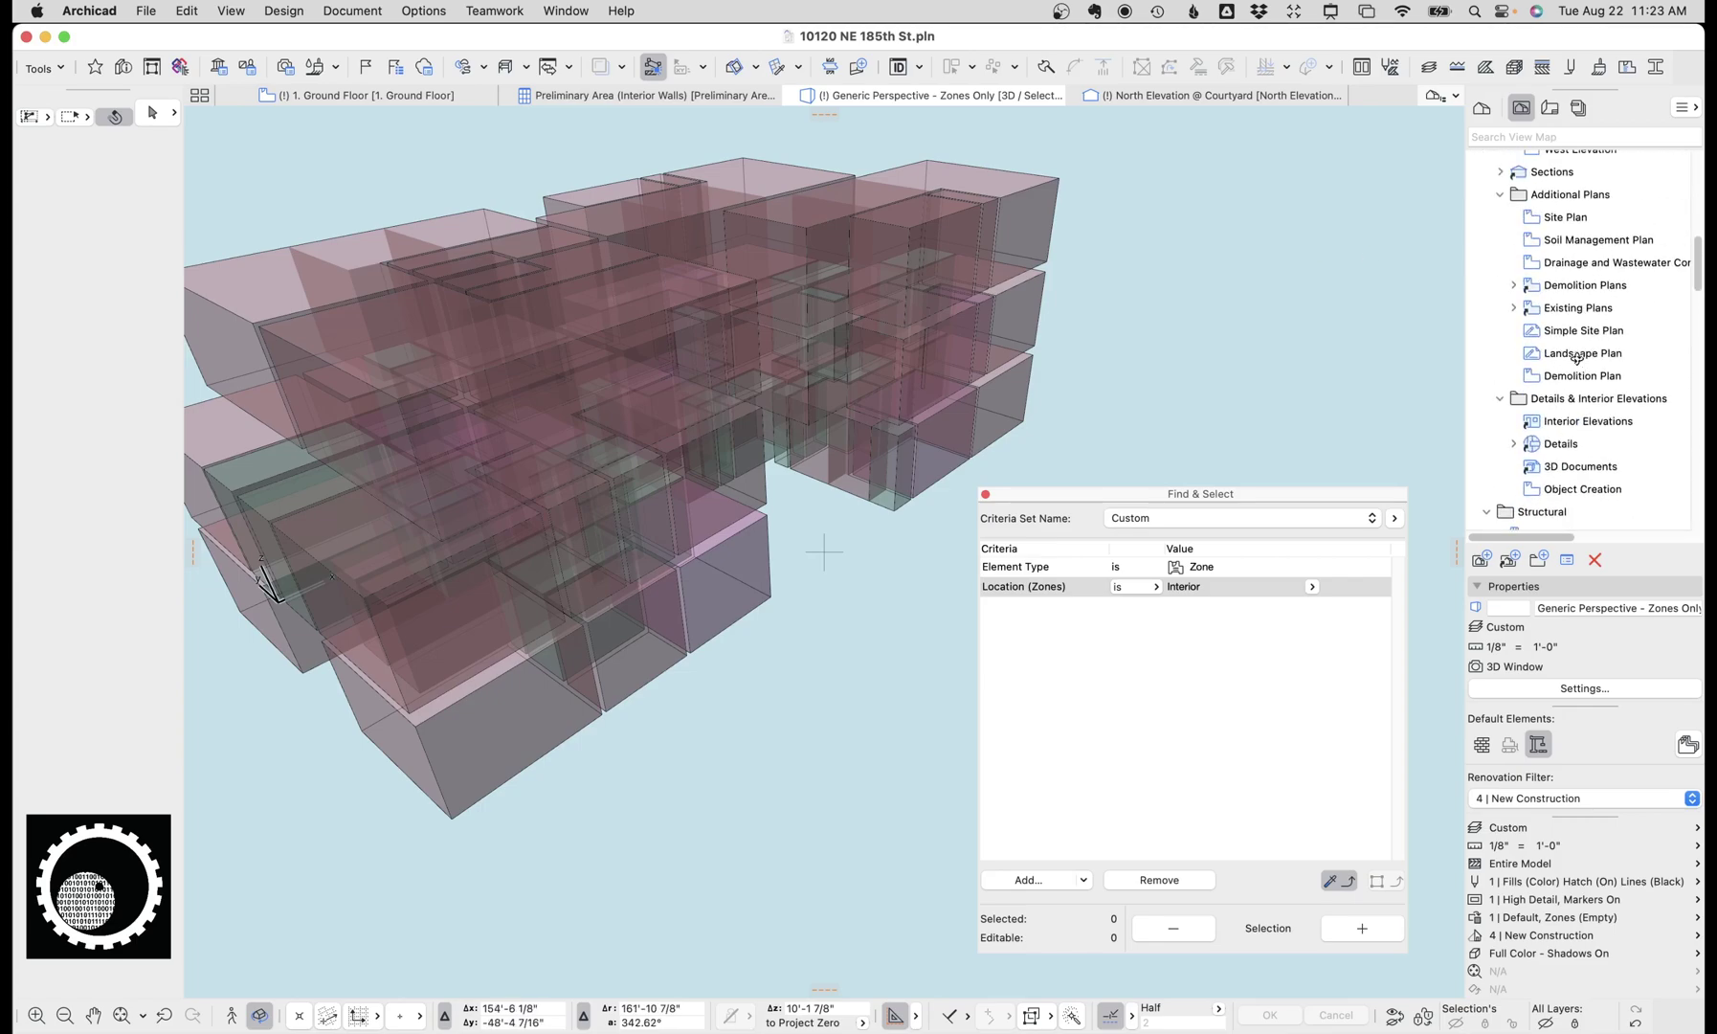
{"action": "scroll", "coordinate": [1577, 358], "scroll_direction": "down", "scroll_amount": 5}
{"action": "scroll", "coordinate": [1578, 358], "scroll_direction": "up", "scroll_amount": 15}
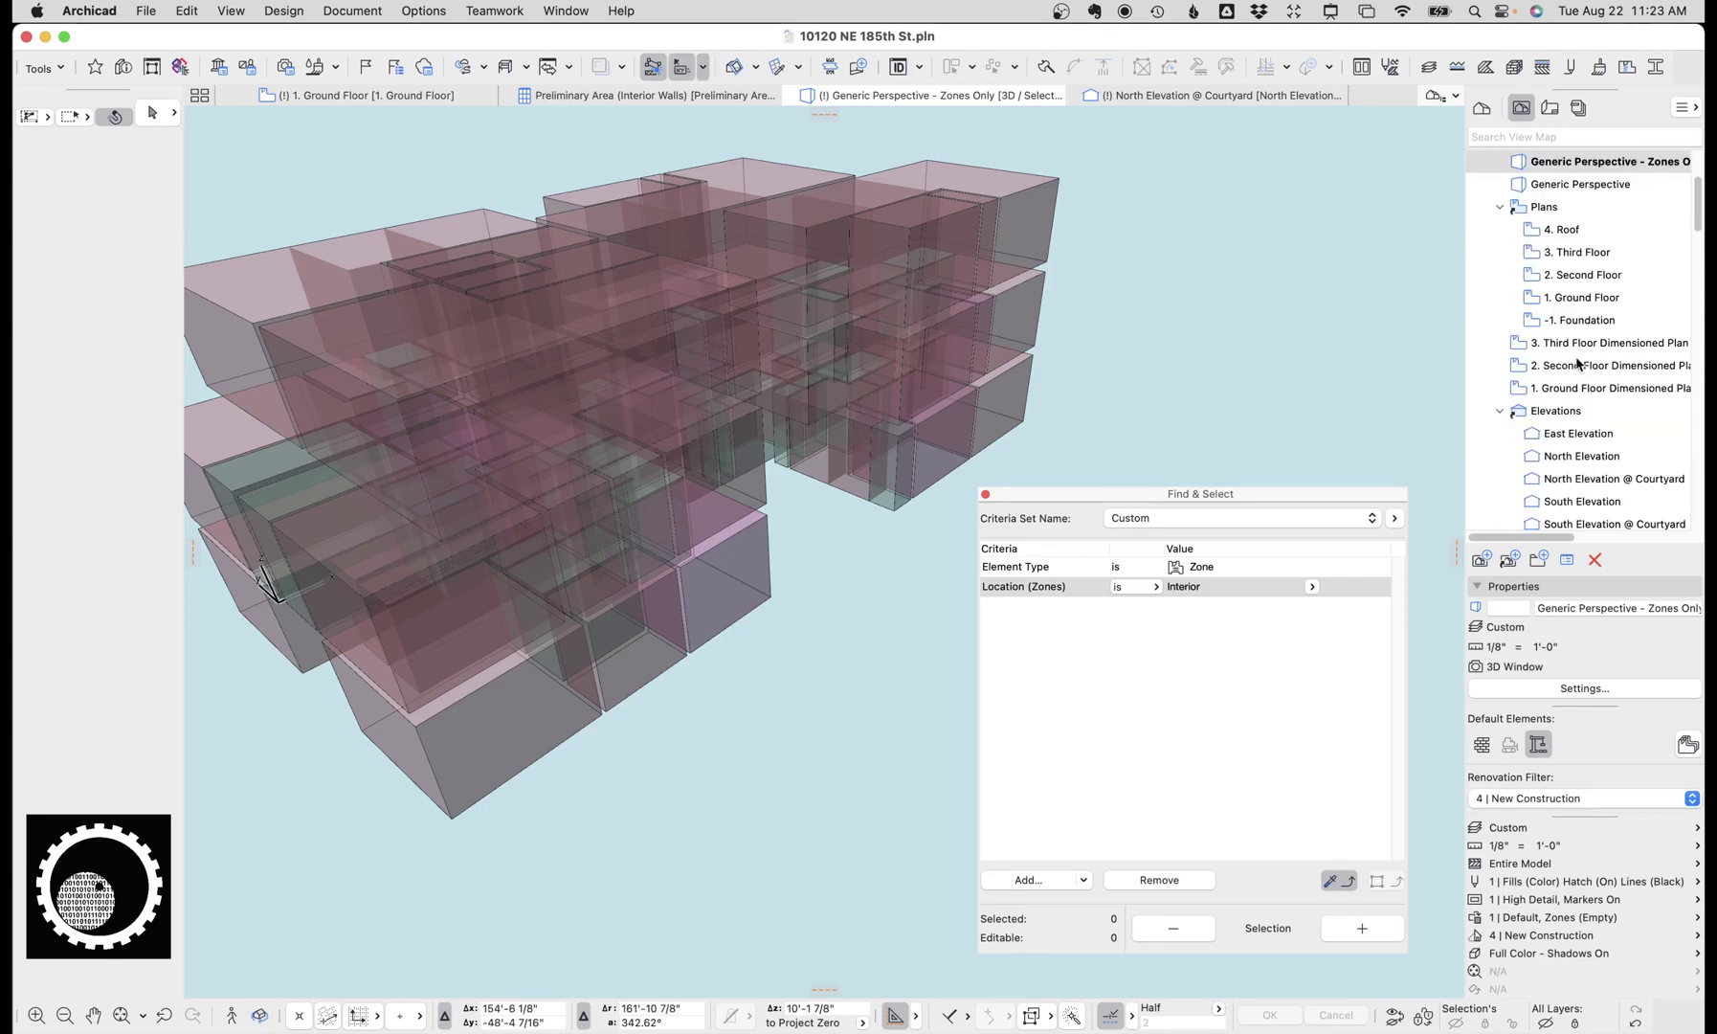
{"action": "scroll", "coordinate": [1611, 394], "scroll_direction": "down", "scroll_amount": 20}
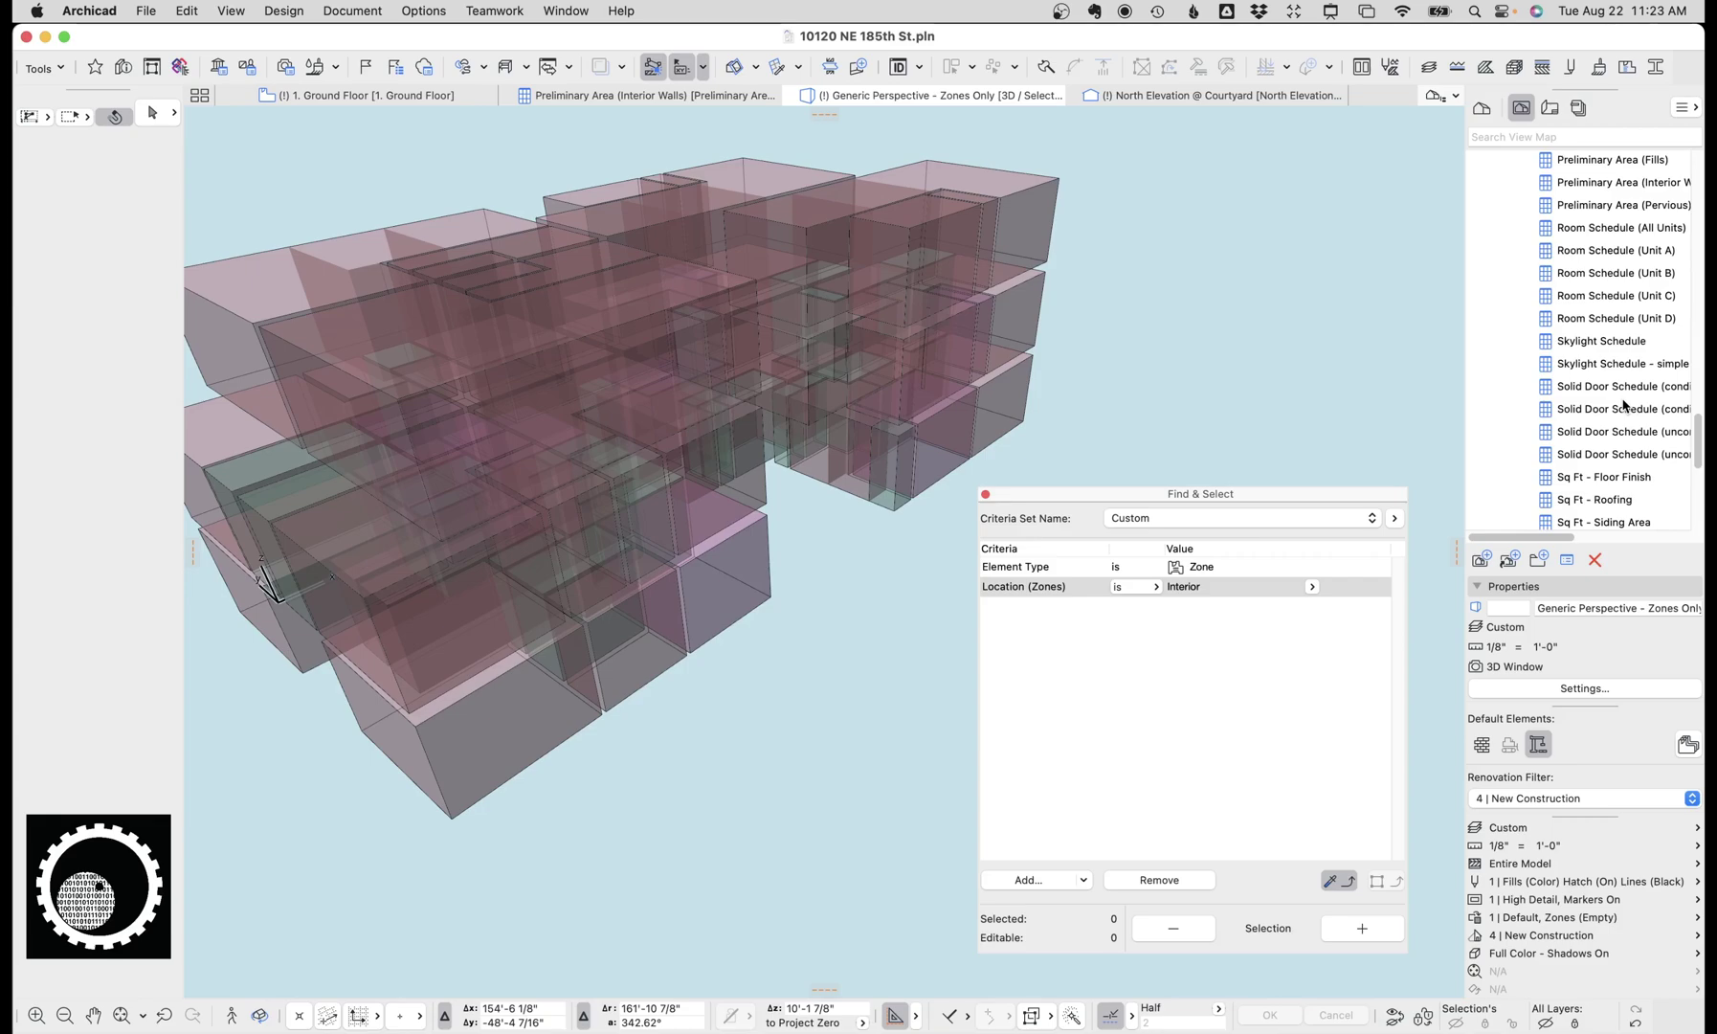
{"action": "scroll", "coordinate": [1623, 406], "scroll_direction": "down", "scroll_amount": 4}
{"action": "scroll", "coordinate": [1611, 407], "scroll_direction": "up", "scroll_amount": 5}
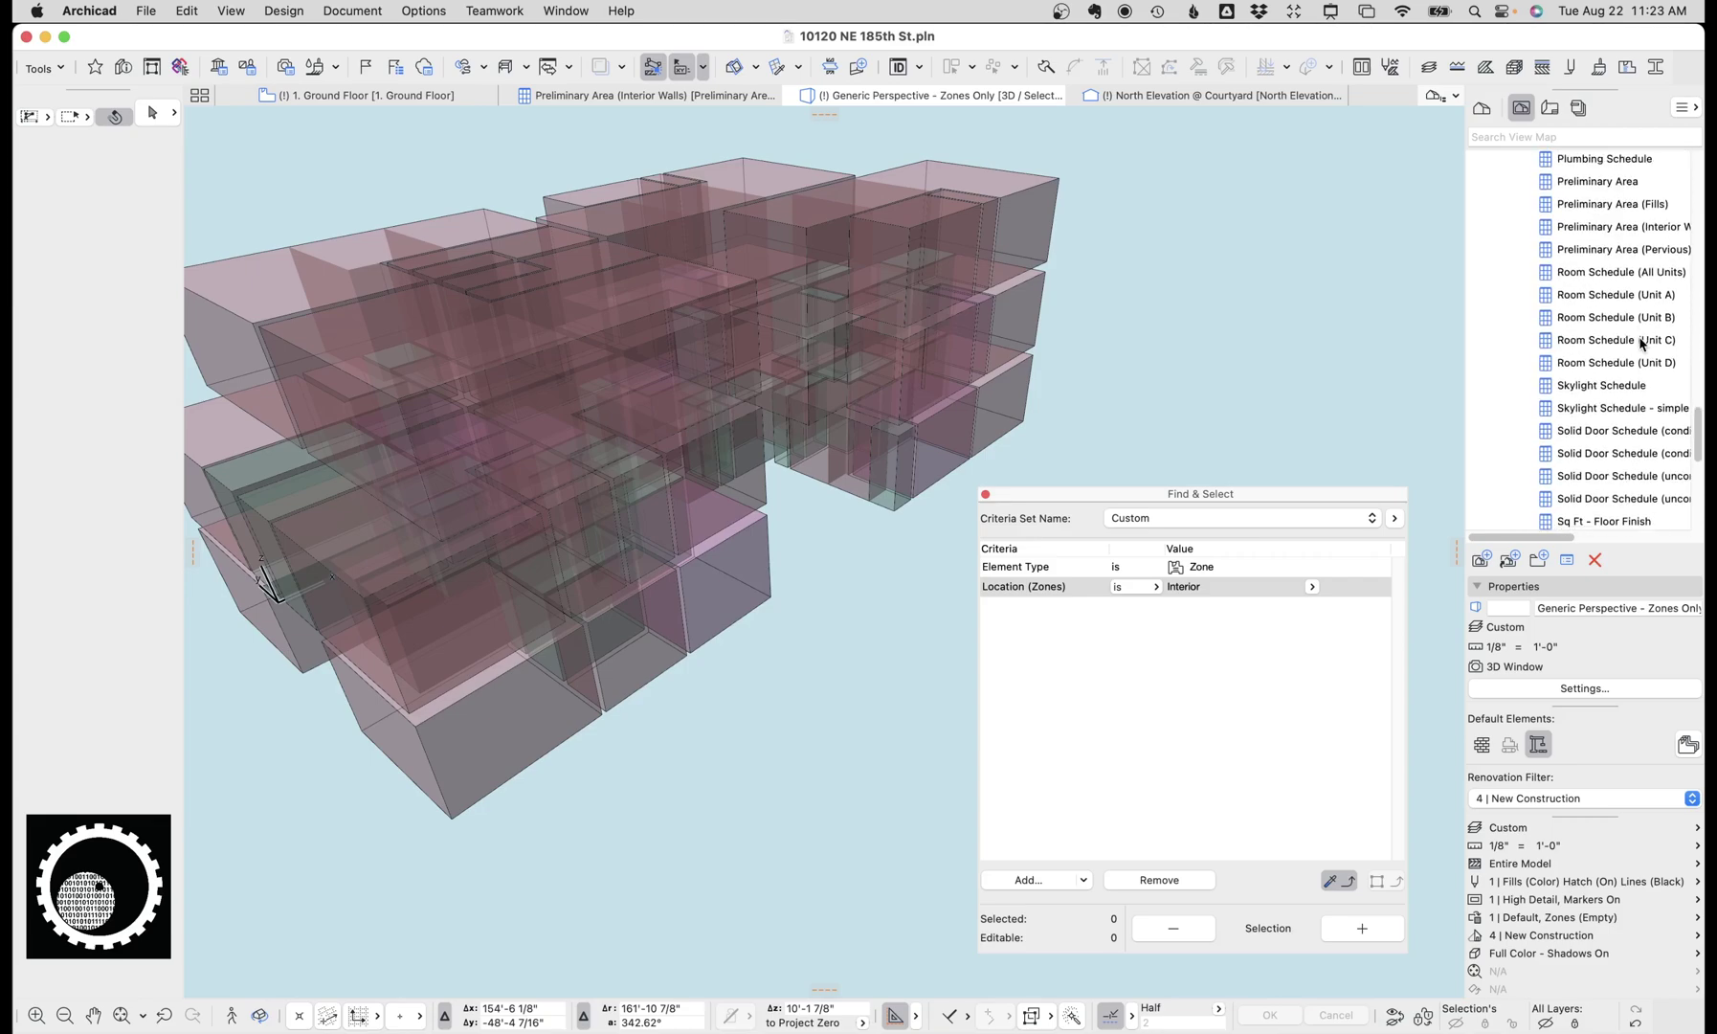
Open the Preliminary Area schedule and review its criteria and fields settings
{"action": "double_click", "coordinate": [1617, 185]}
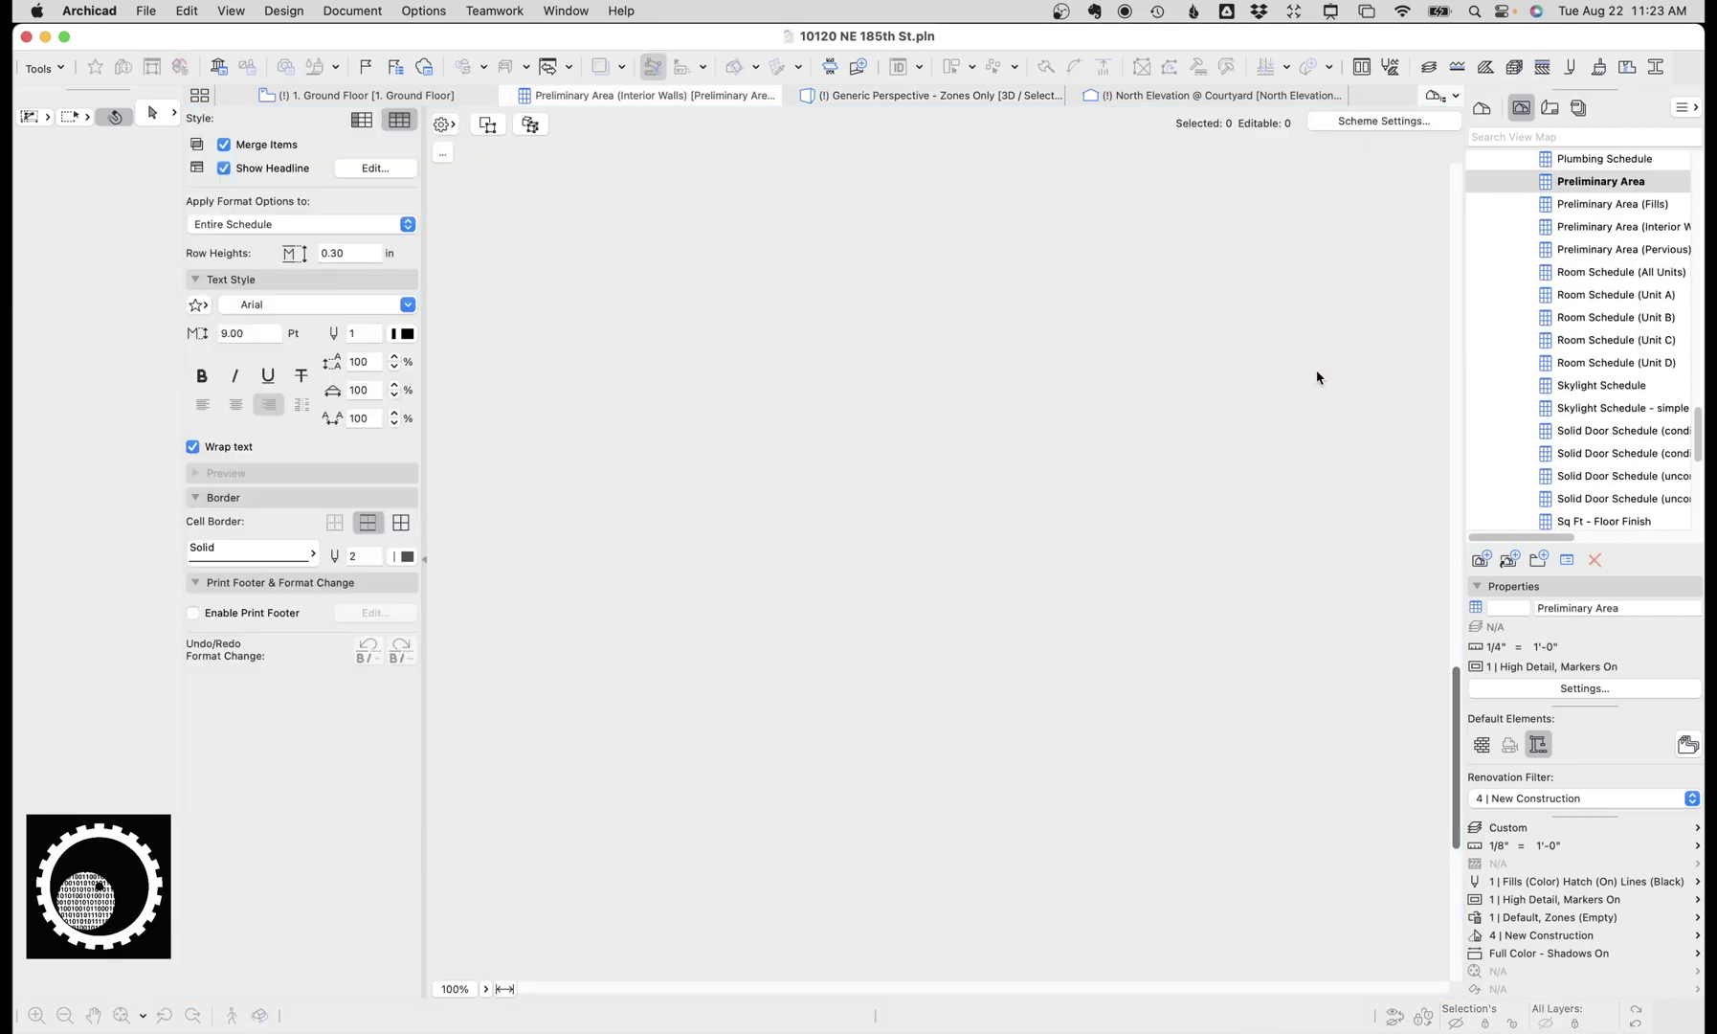
{"action": "scroll", "coordinate": [951, 245], "scroll_direction": "up", "scroll_amount": 10}
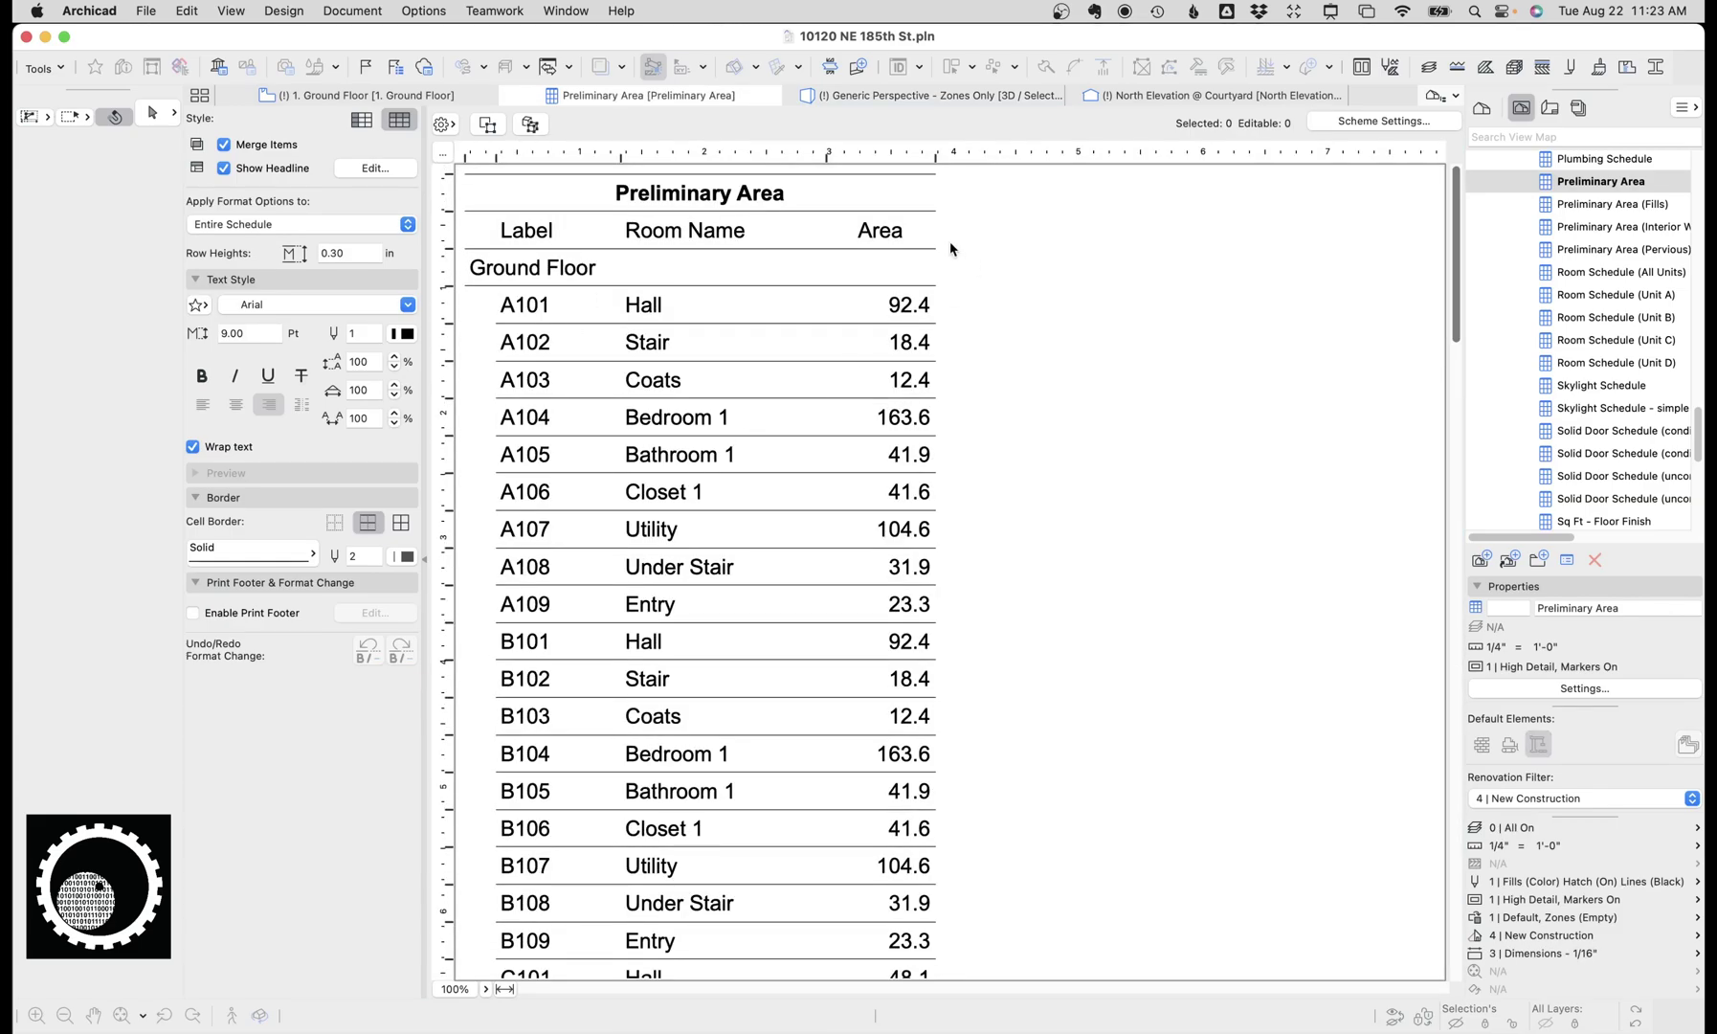
{"action": "scroll", "coordinate": [924, 679], "scroll_direction": "down", "scroll_amount": 3}
{"action": "scroll", "coordinate": [957, 631], "scroll_direction": "down", "scroll_amount": 15}
{"action": "left_click", "coordinate": [1359, 120]}
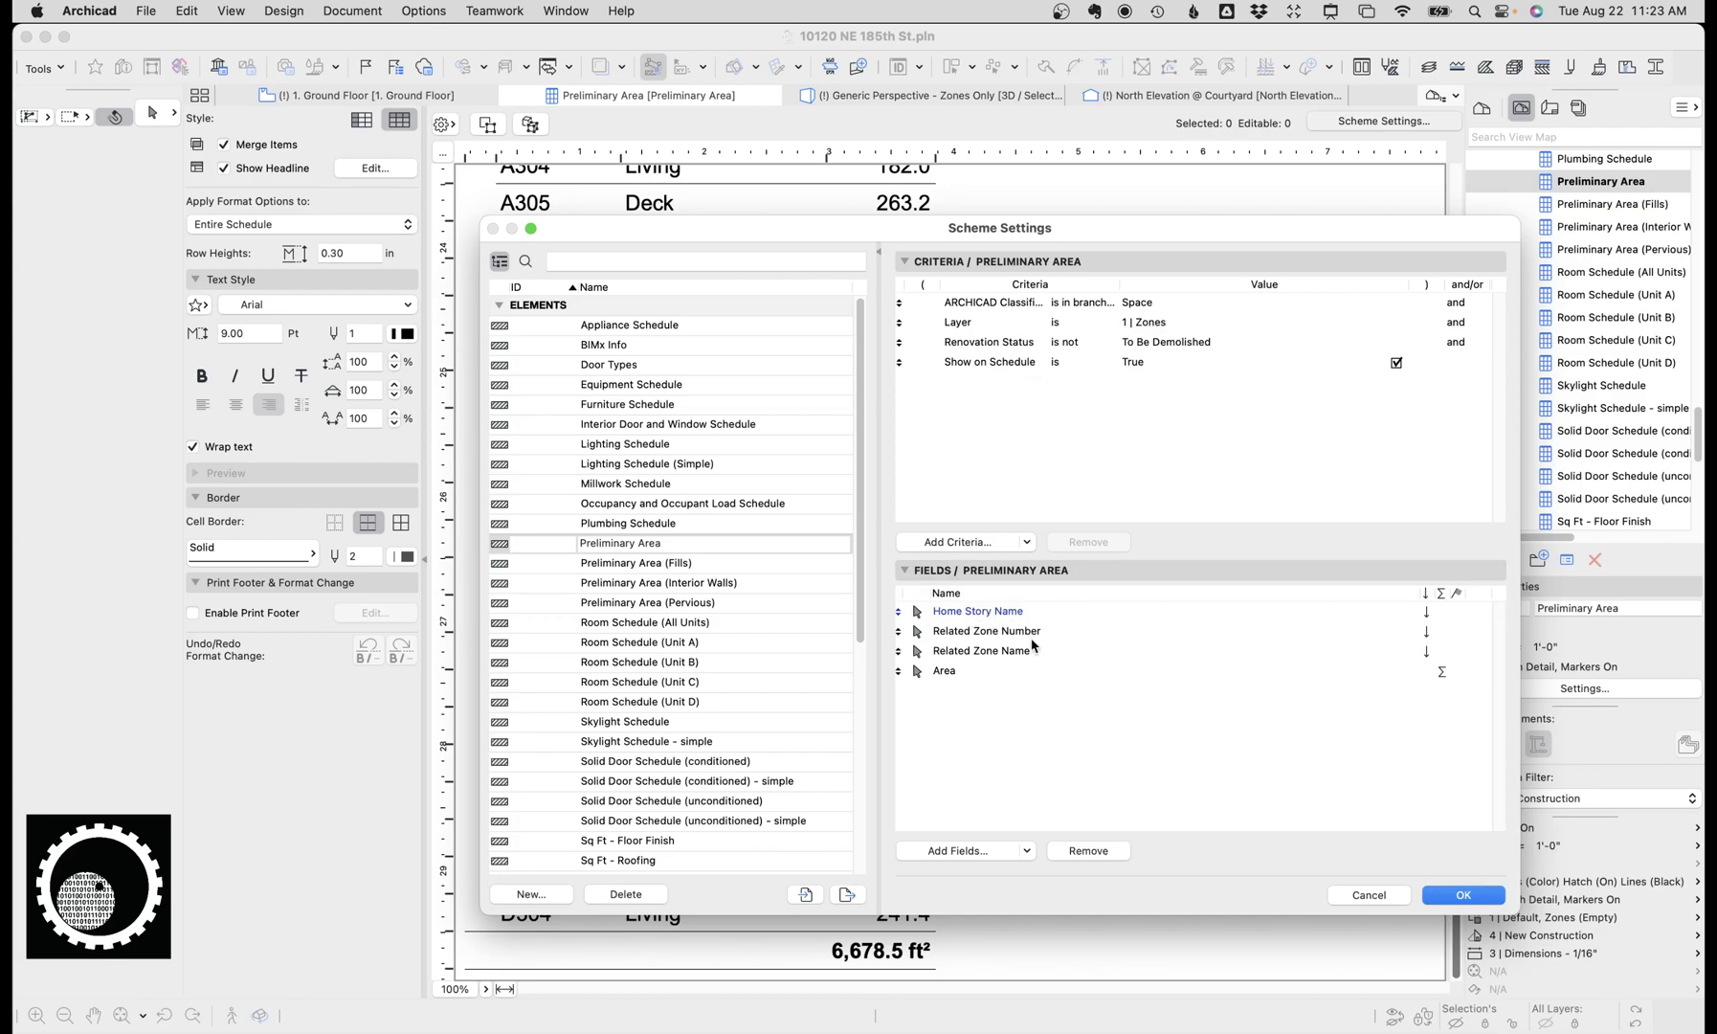
{"action": "left_click", "coordinate": [1463, 894]}
Scroll down to the 6,678.5 ft² total, then back up to the headline and A101 rows
{"action": "scroll", "coordinate": [1374, 827], "scroll_direction": "down", "scroll_amount": 20}
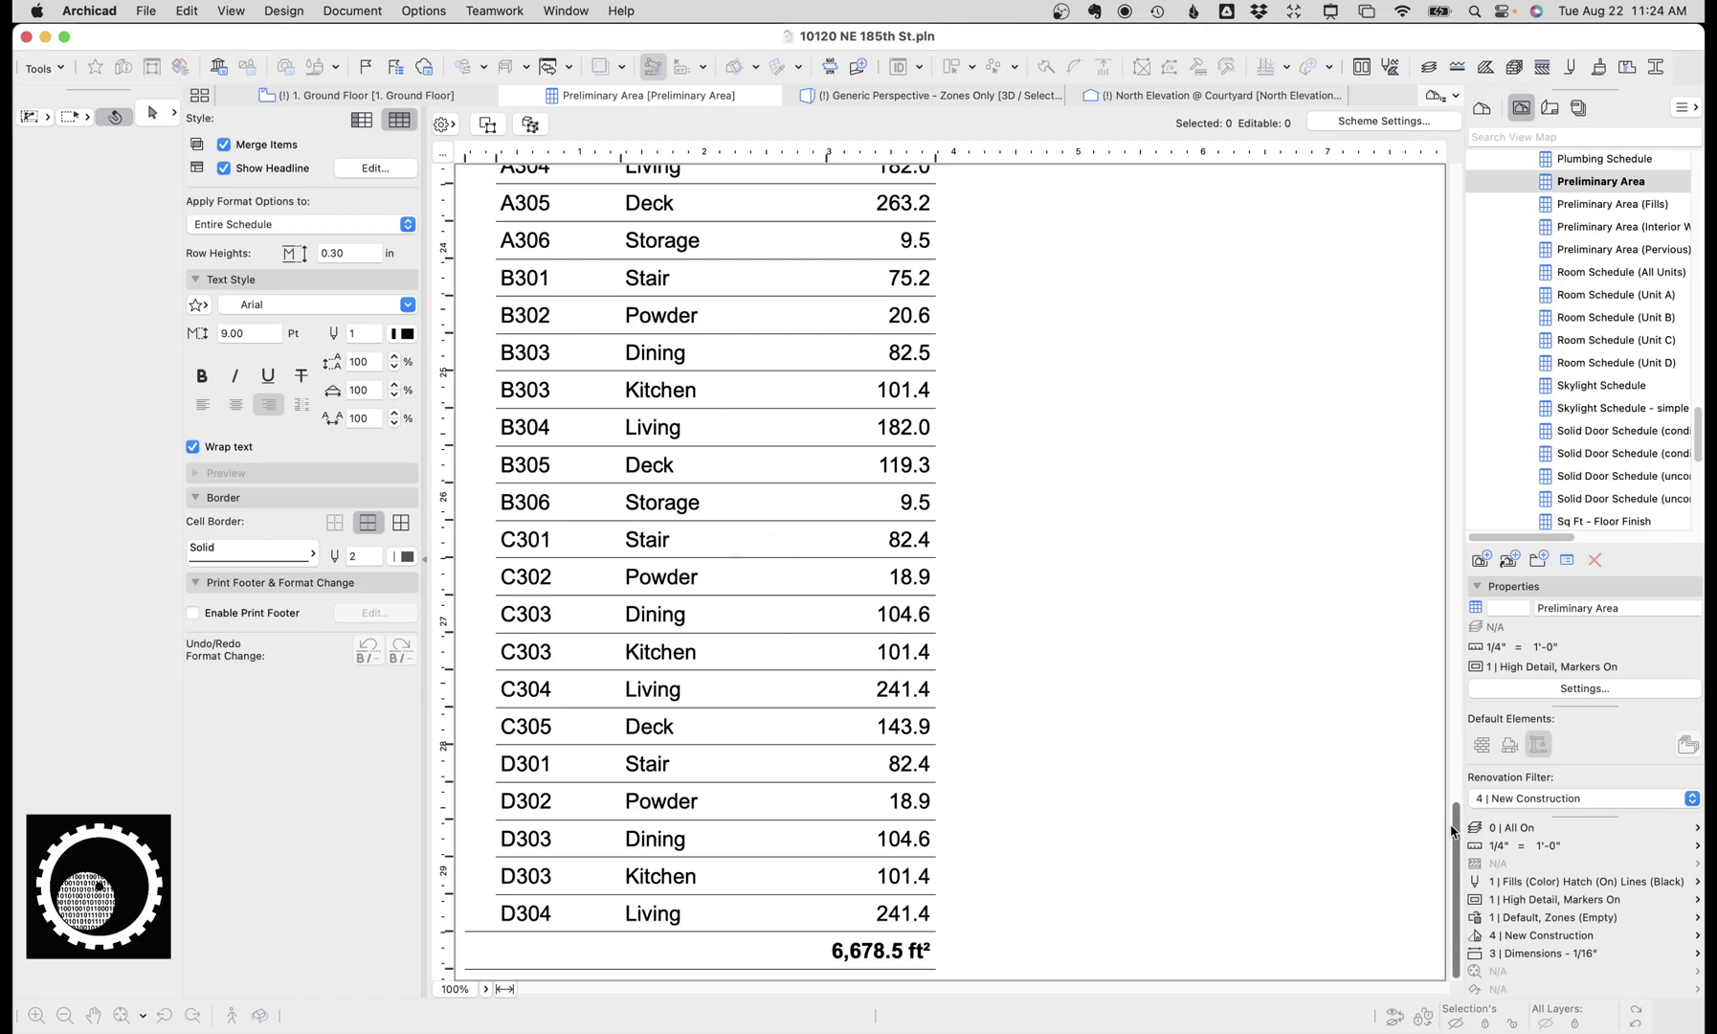
{"action": "scroll", "coordinate": [1458, 659], "scroll_direction": "up", "scroll_amount": 1}
{"action": "scroll", "coordinate": [1459, 659], "scroll_direction": "up", "scroll_amount": 20}
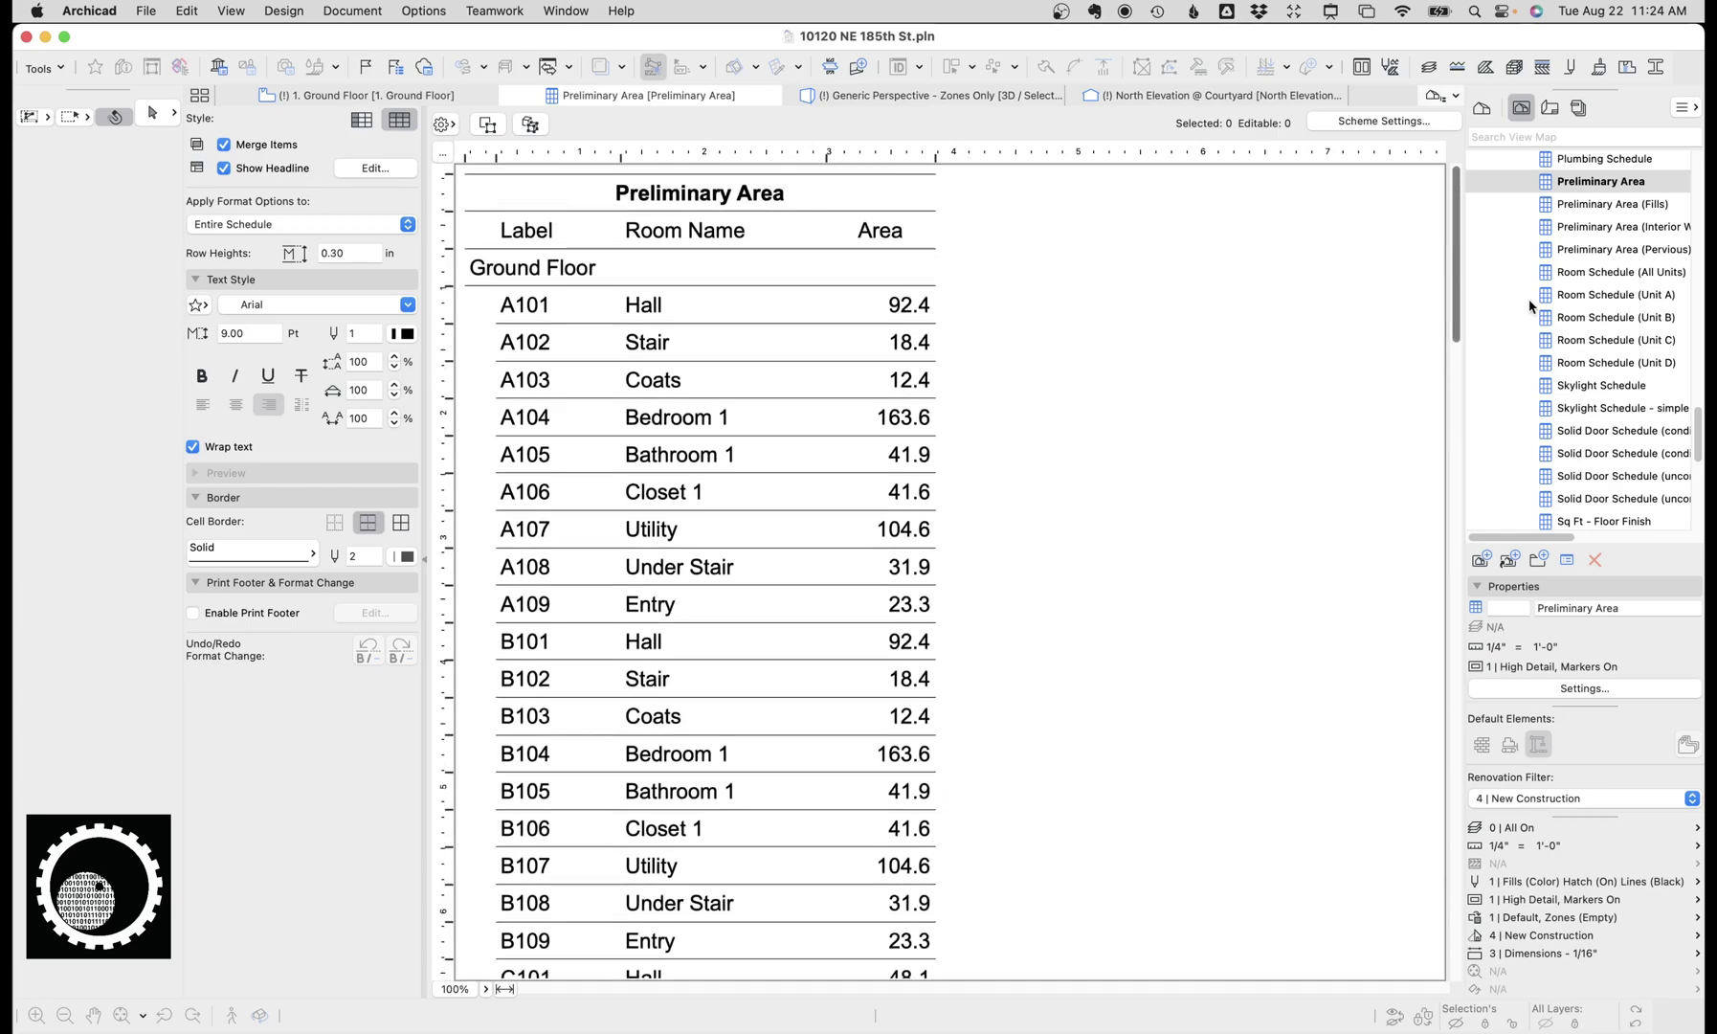
{"action": "scroll", "coordinate": [1557, 467], "scroll_direction": "left", "scroll_amount": 3}
Open the Preliminary Area (Interior Walls) schedule and inspect its Area, Walls and Doors Surface Area fields
{"action": "double_click", "coordinate": [1629, 226]}
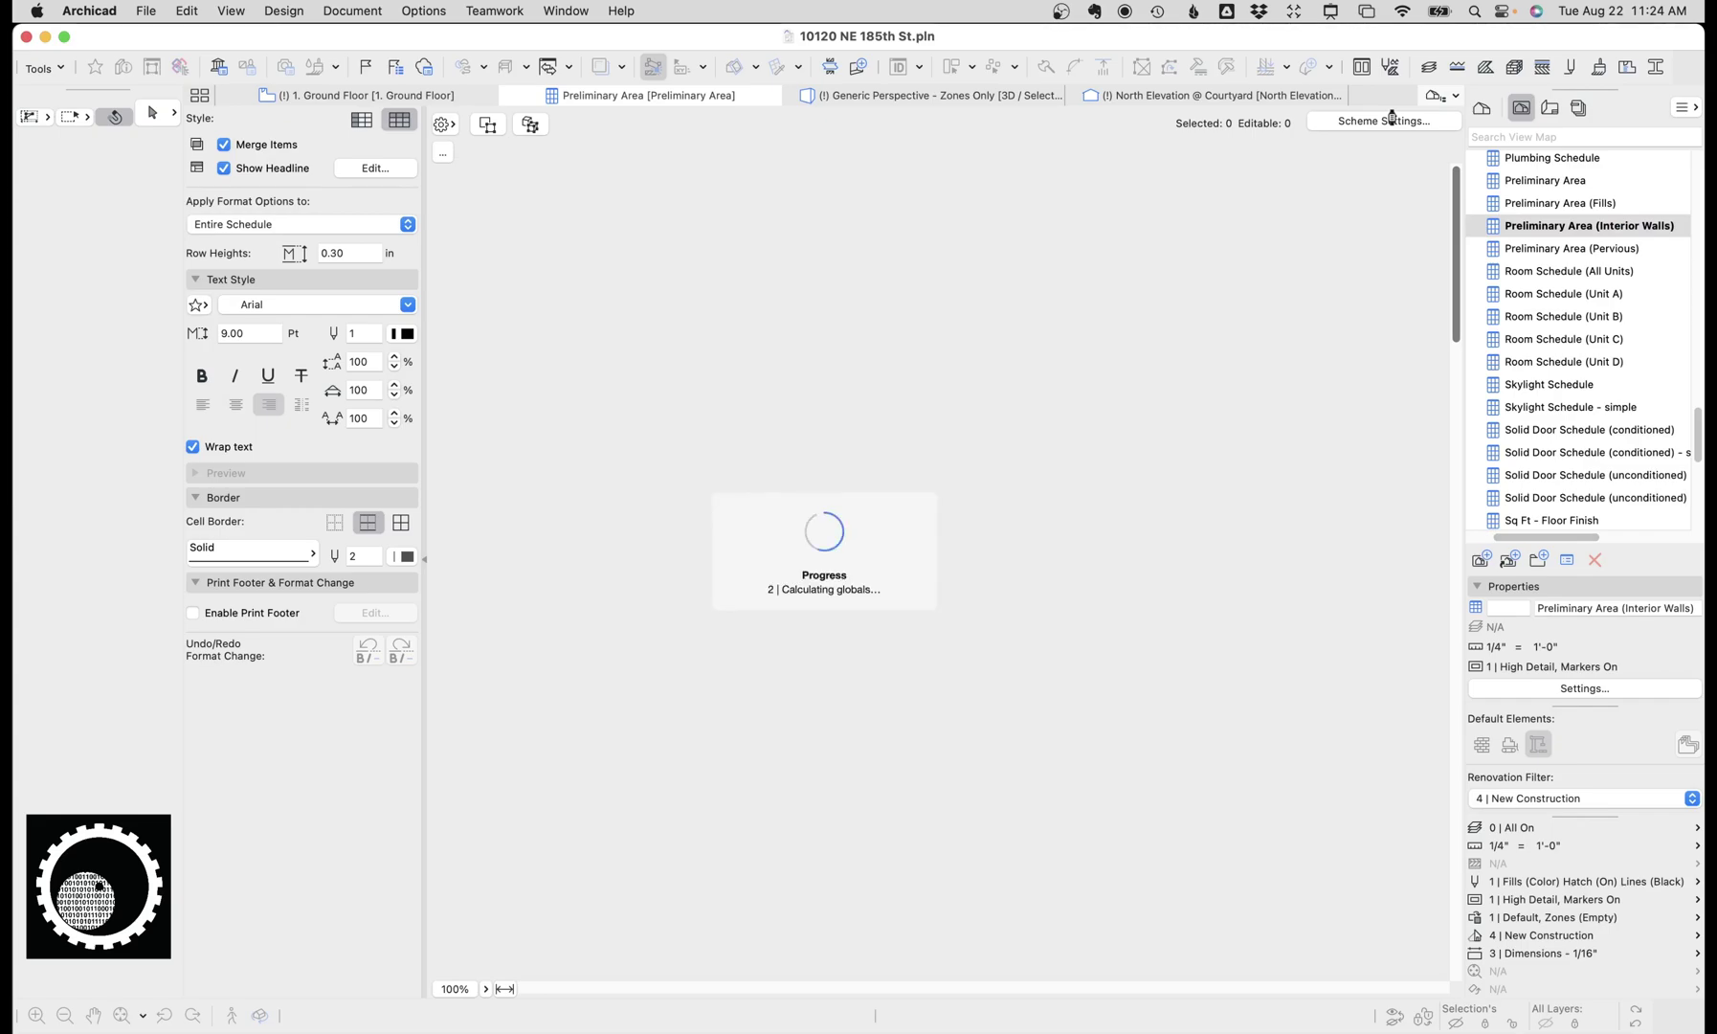
{"action": "left_click", "coordinate": [1390, 117]}
{"action": "left_click", "coordinate": [1005, 670]}
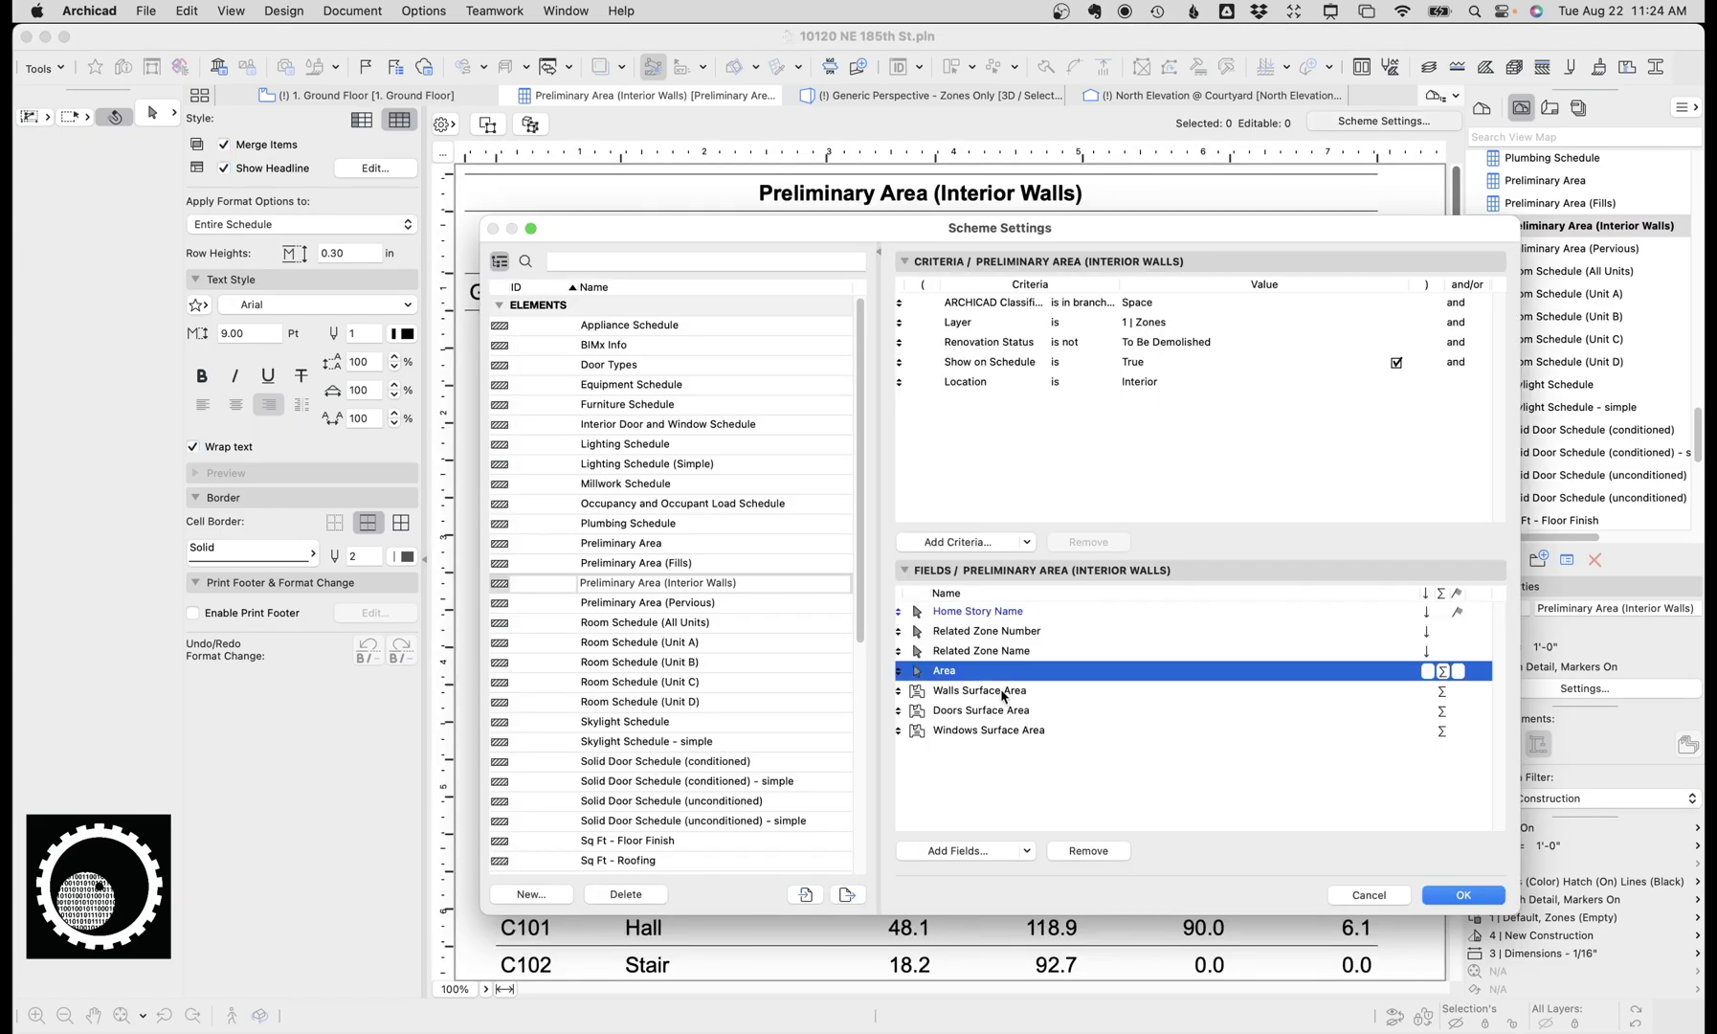
{"action": "left_click", "coordinate": [1003, 691]}
{"action": "left_click", "coordinate": [989, 713]}
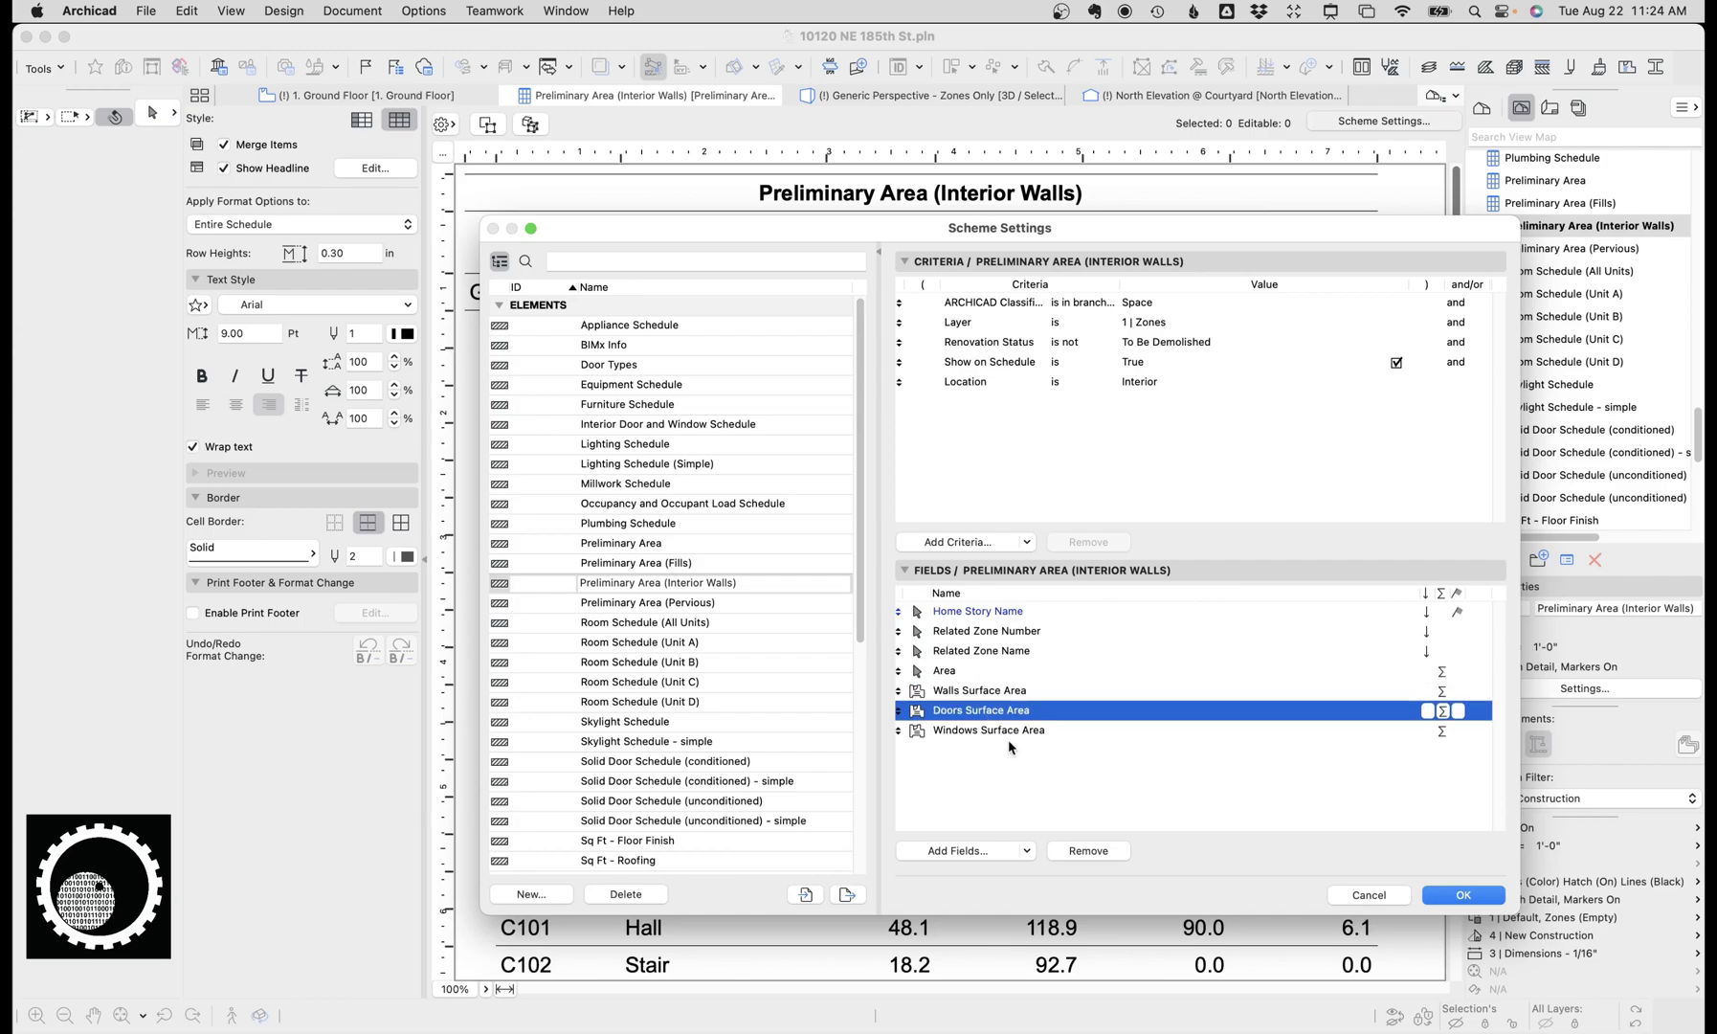
Browse the Zone fields available to add, then cancel both dialogs without changes
{"action": "left_click", "coordinate": [1000, 852]}
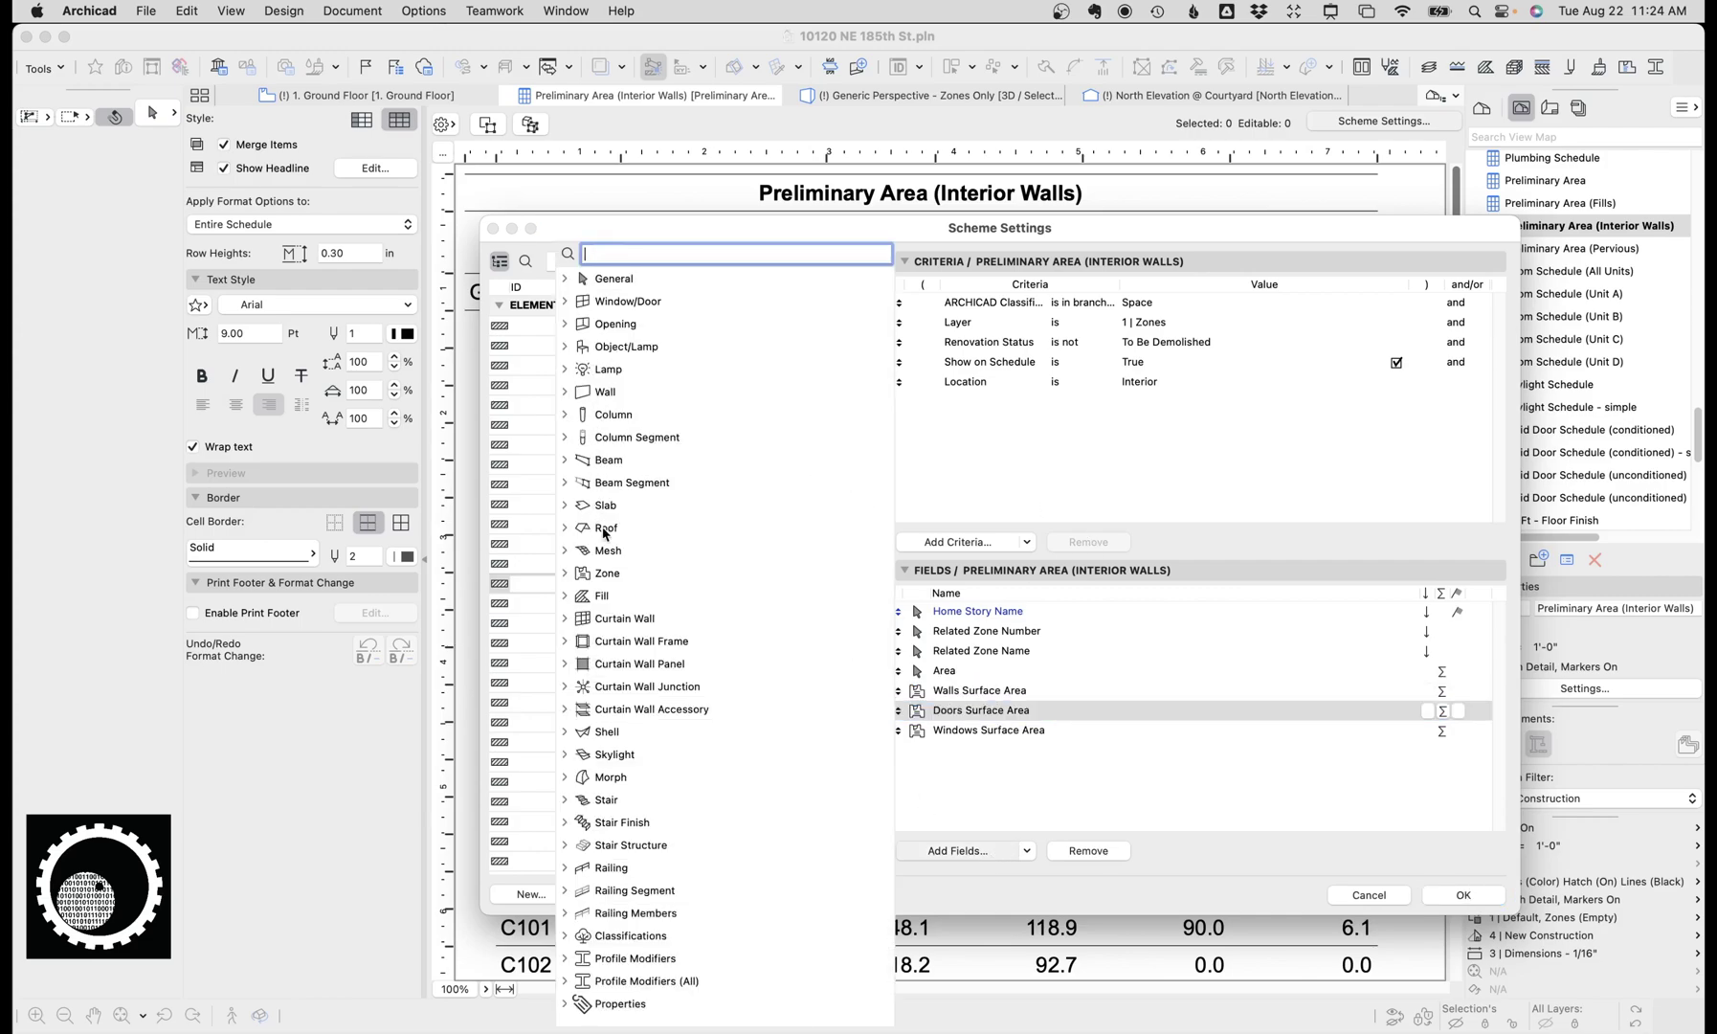
{"action": "left_click", "coordinate": [564, 572]}
{"action": "scroll", "coordinate": [641, 433], "scroll_direction": "down", "scroll_amount": 1}
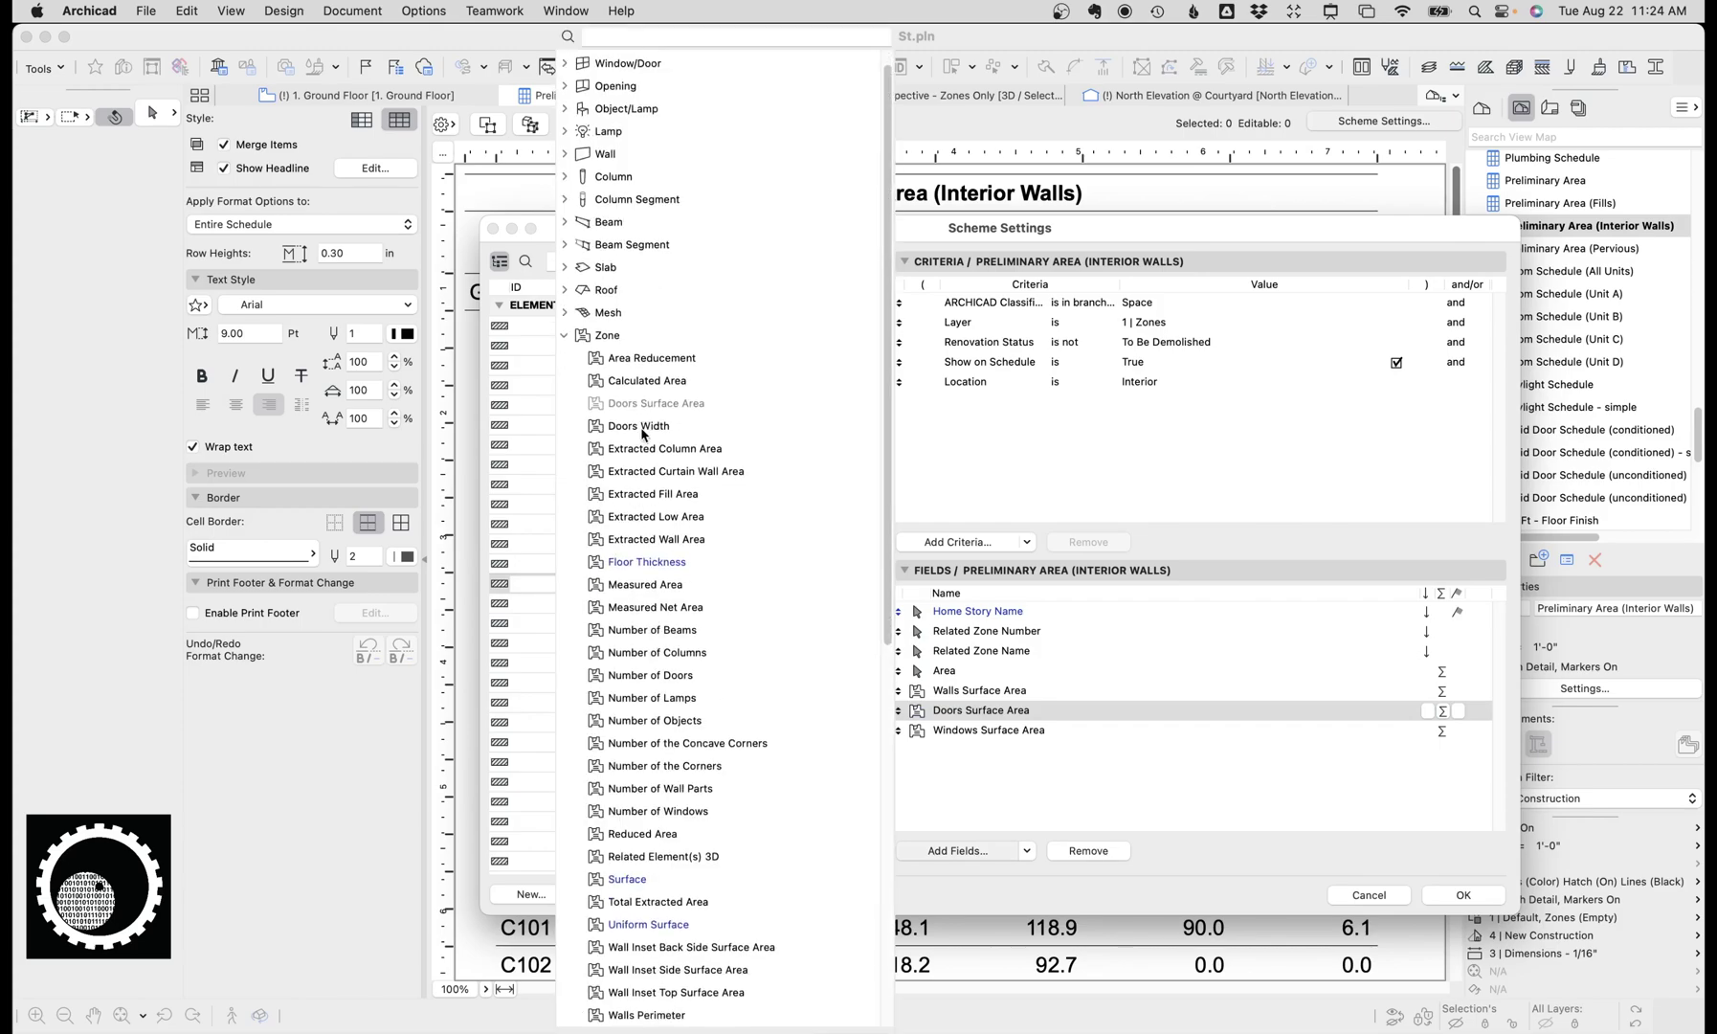
{"action": "scroll", "coordinate": [641, 433], "scroll_direction": "down", "scroll_amount": 5}
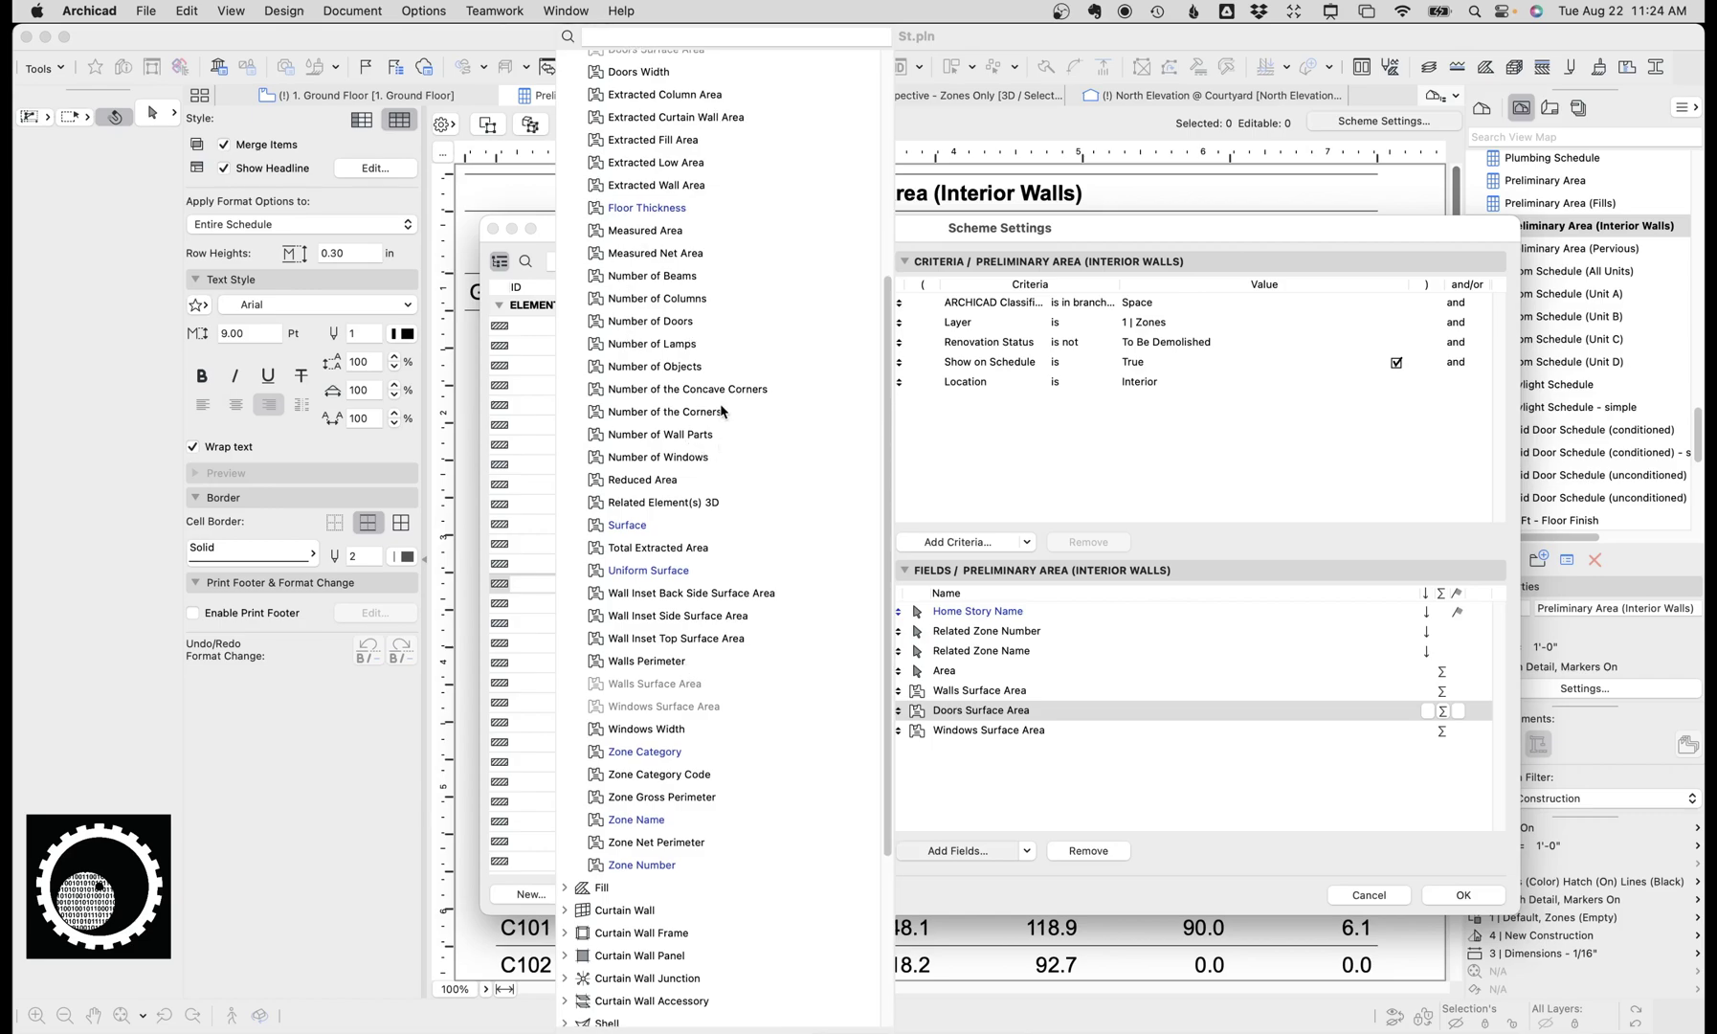
{"action": "scroll", "coordinate": [720, 421], "scroll_direction": "up", "scroll_amount": 2}
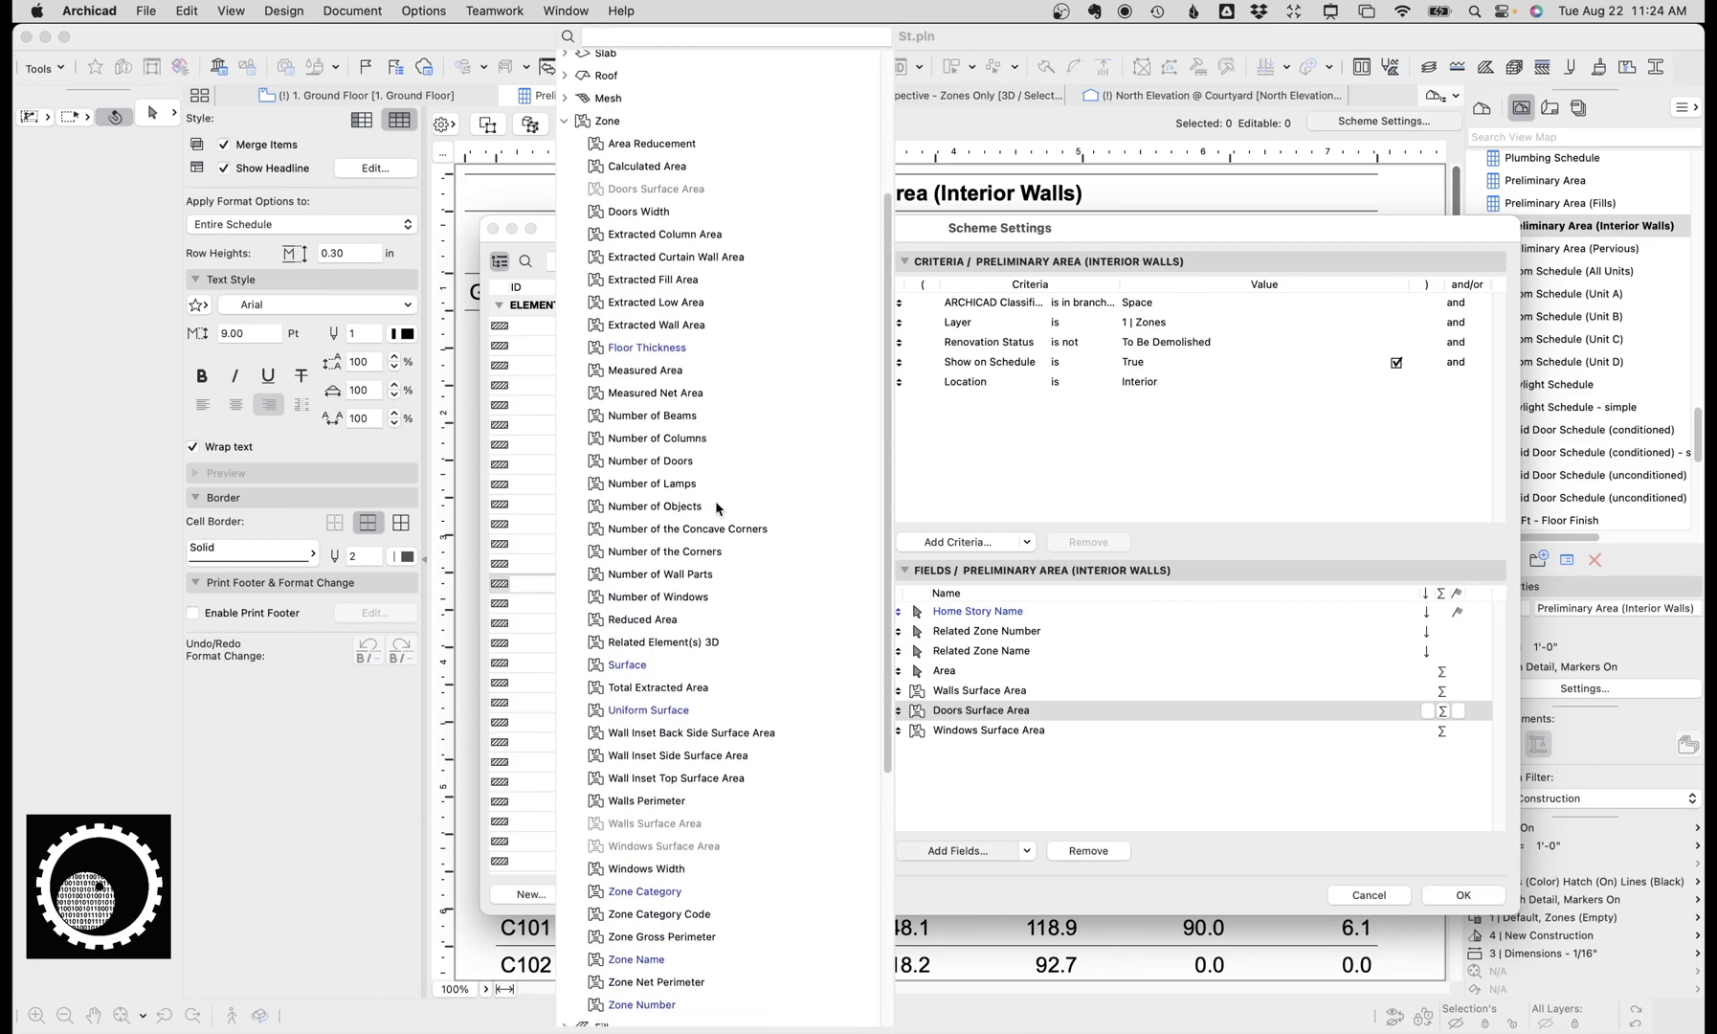
{"action": "scroll", "coordinate": [720, 507], "scroll_direction": "down", "scroll_amount": 3}
{"action": "left_click", "coordinate": [1051, 739]}
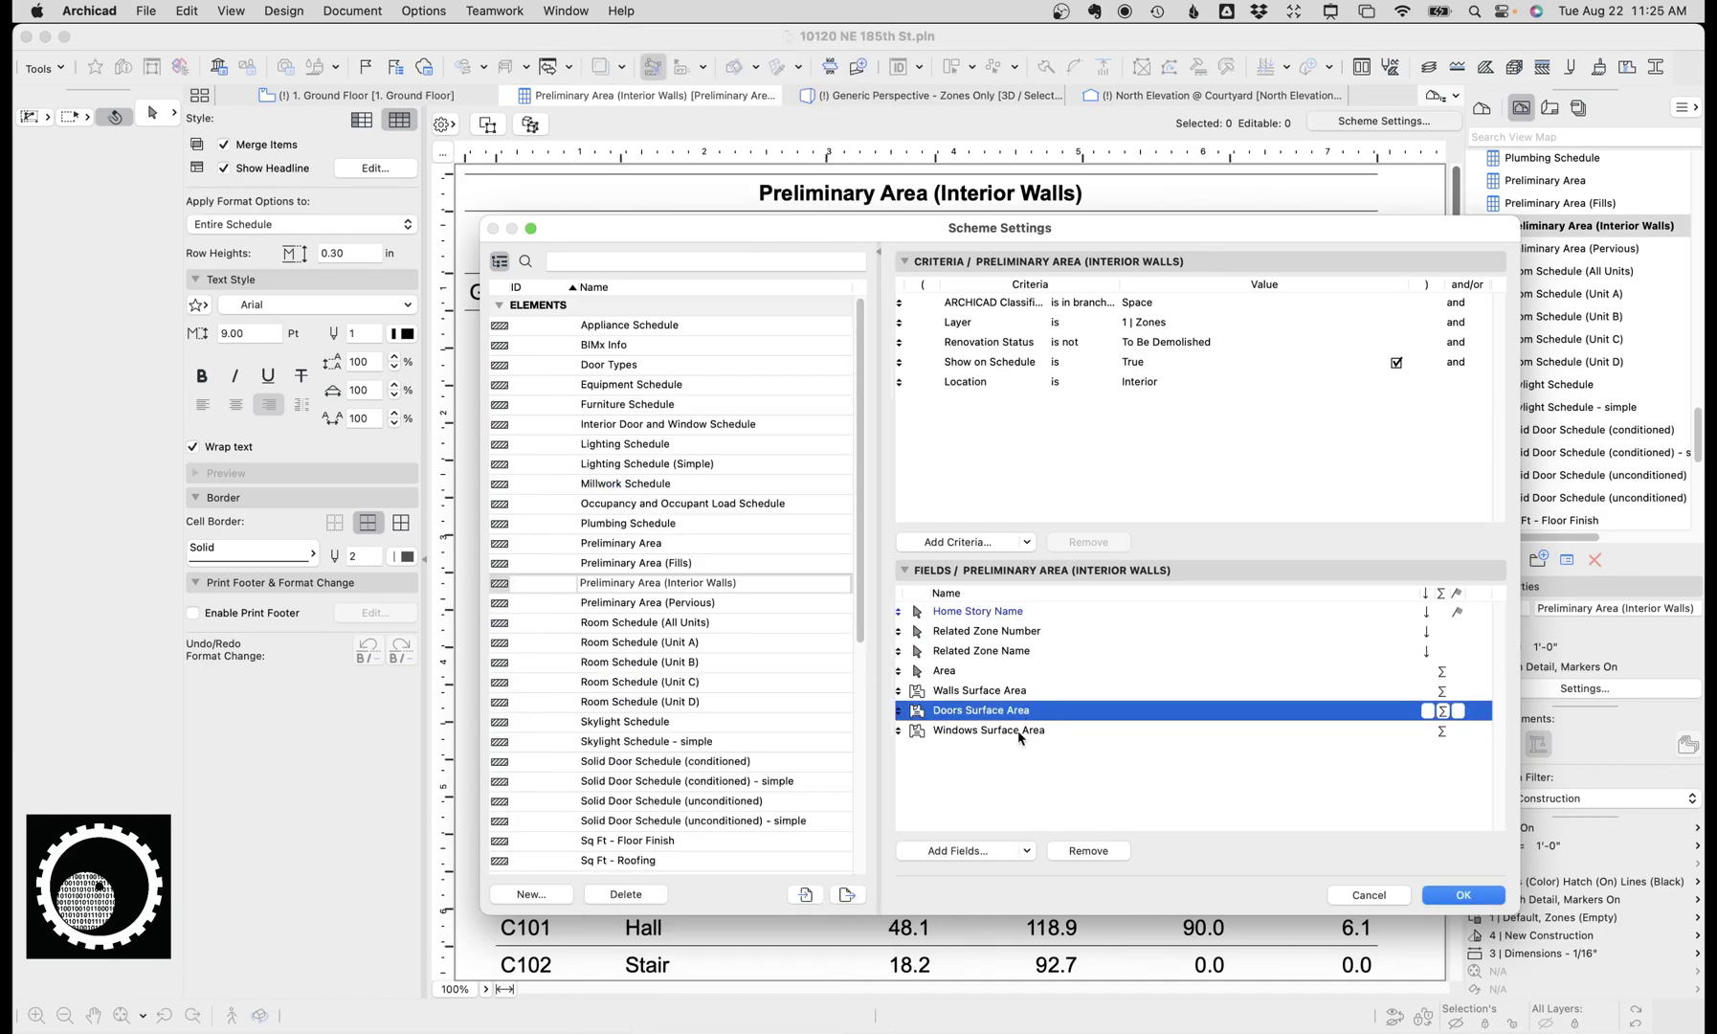
{"action": "left_click", "coordinate": [1382, 893]}
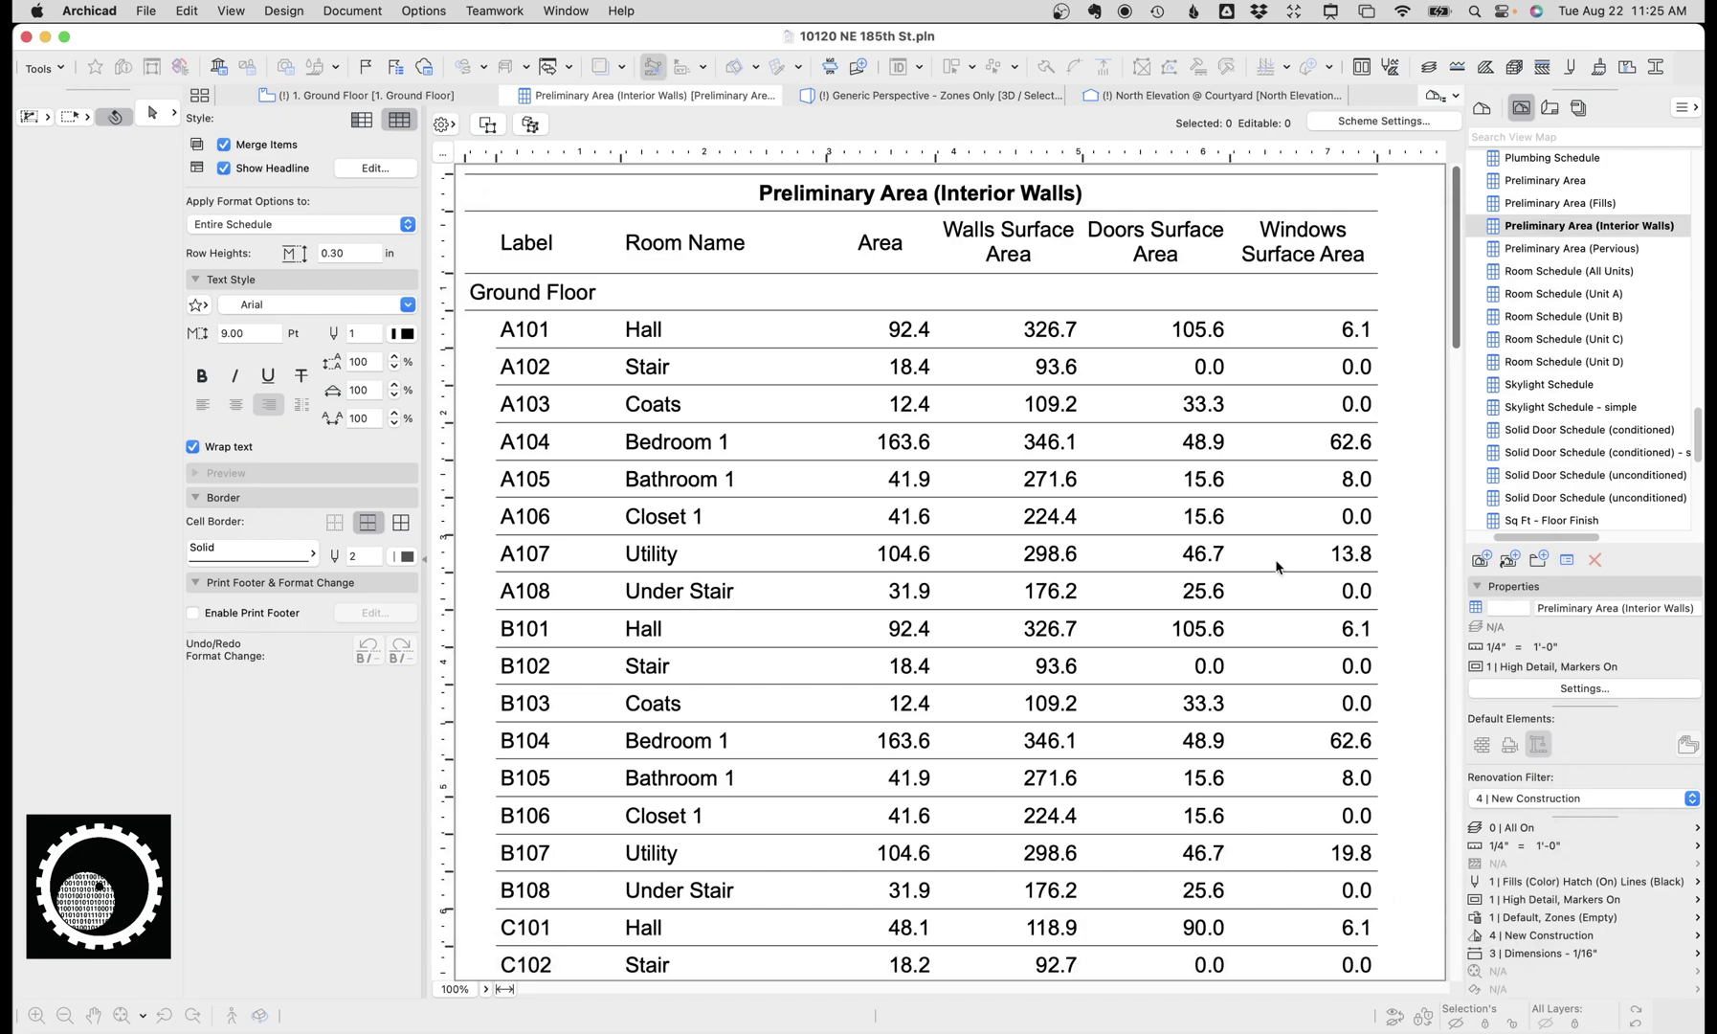
Scroll to the bottom of the schedule and select the highlighted Walls Surface Area grand total
{"action": "scroll", "coordinate": [940, 424], "scroll_direction": "down", "scroll_amount": 7}
{"action": "scroll", "coordinate": [940, 424], "scroll_direction": "up", "scroll_amount": 3}
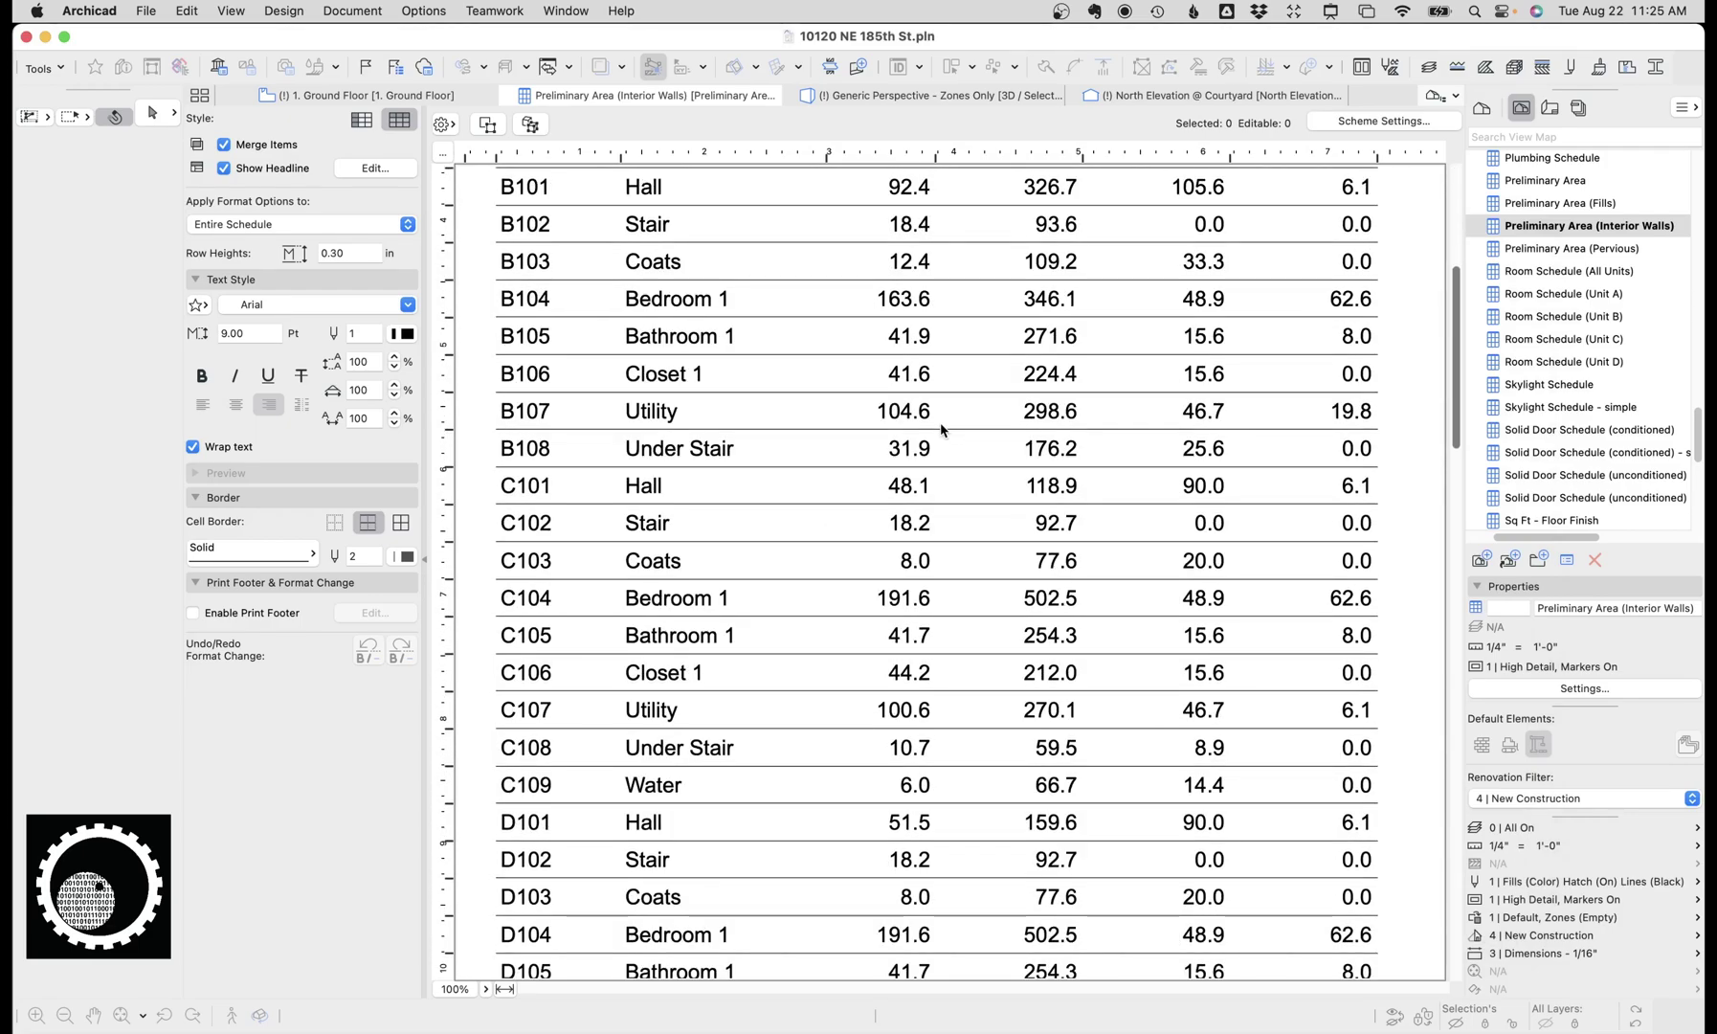
{"action": "left_click_drag", "start_coordinate": [1456, 314], "coordinate": [1461, 957]}
{"action": "left_click", "coordinate": [1086, 949]}
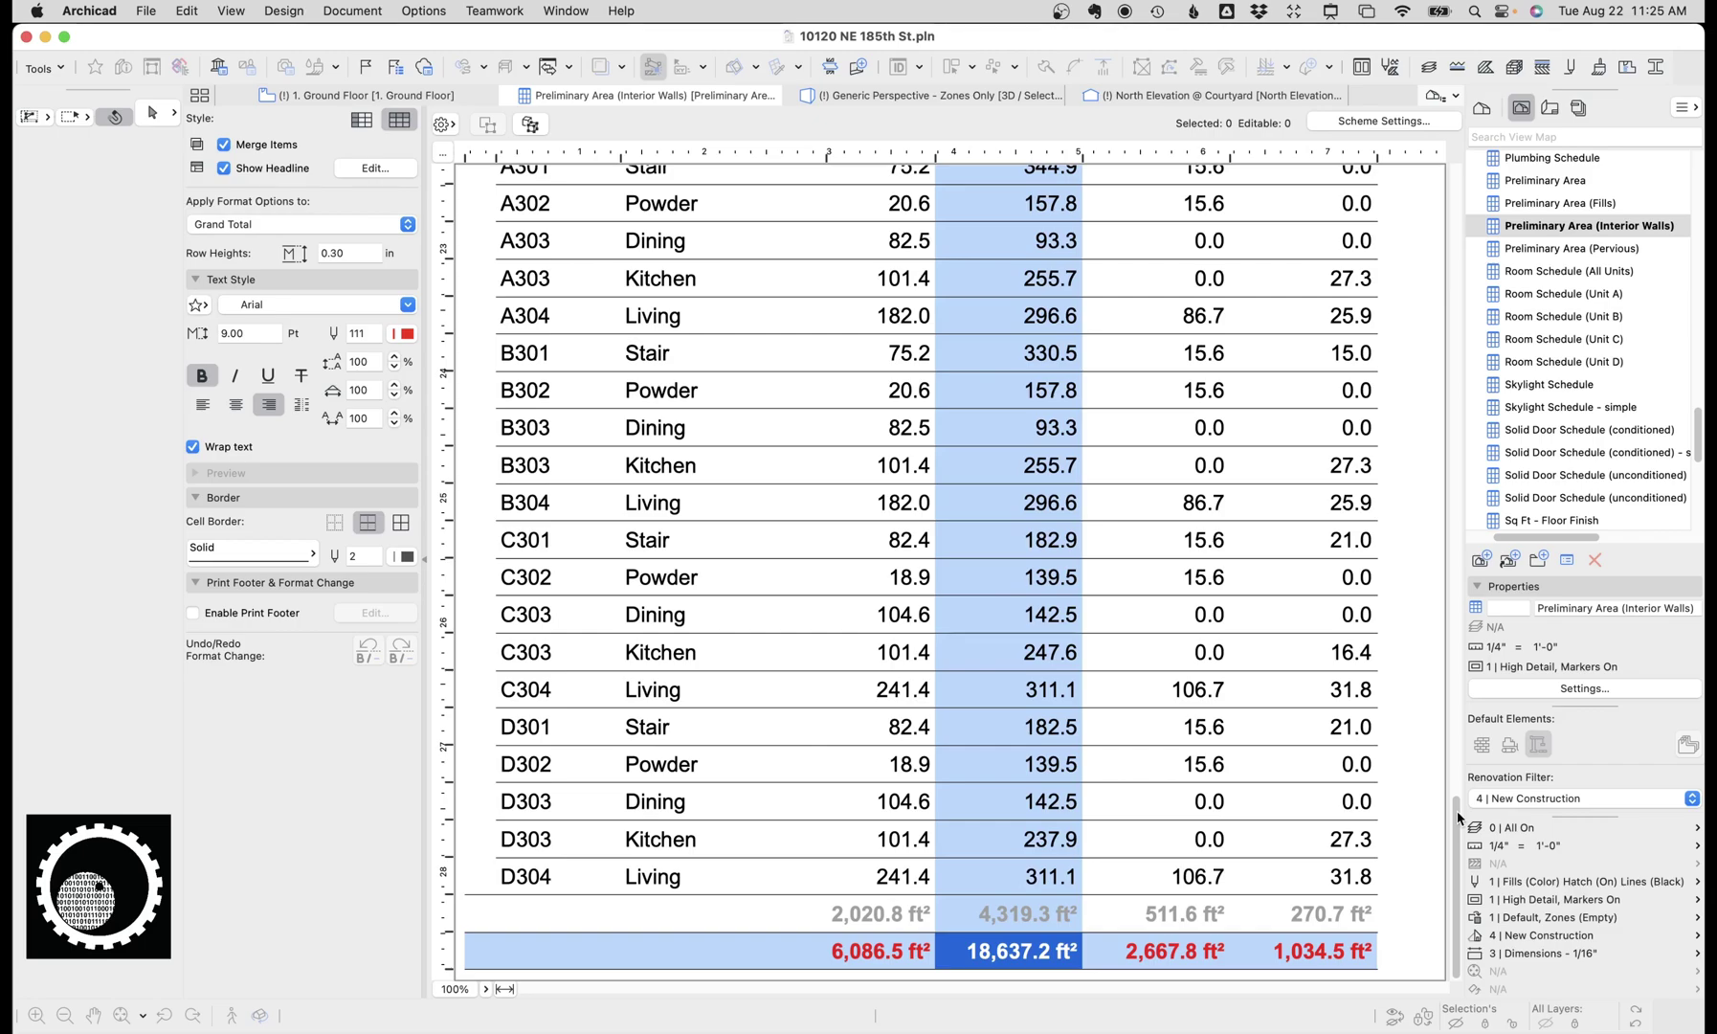
Select the Closet 1 (A106) row and its door surface value, then show the 1. Ground Floor plan
{"action": "scroll", "coordinate": [905, 440], "scroll_direction": "up", "scroll_amount": 20}
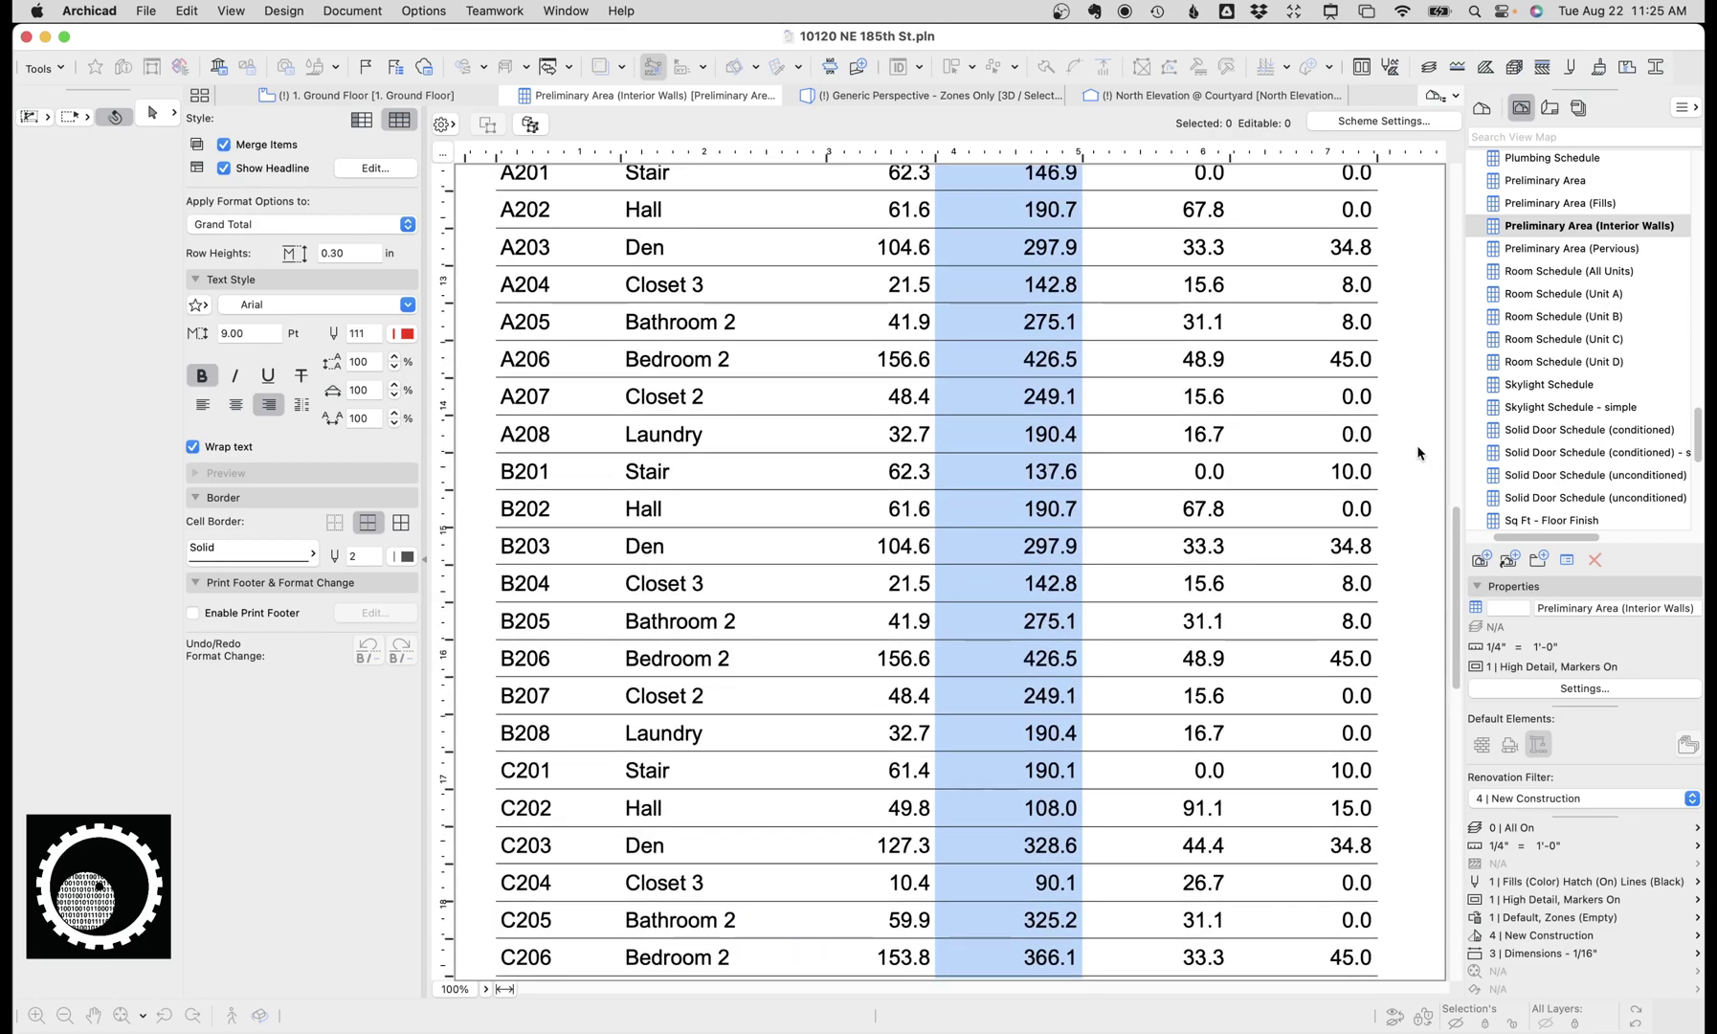
{"action": "left_click", "coordinate": [905, 442]}
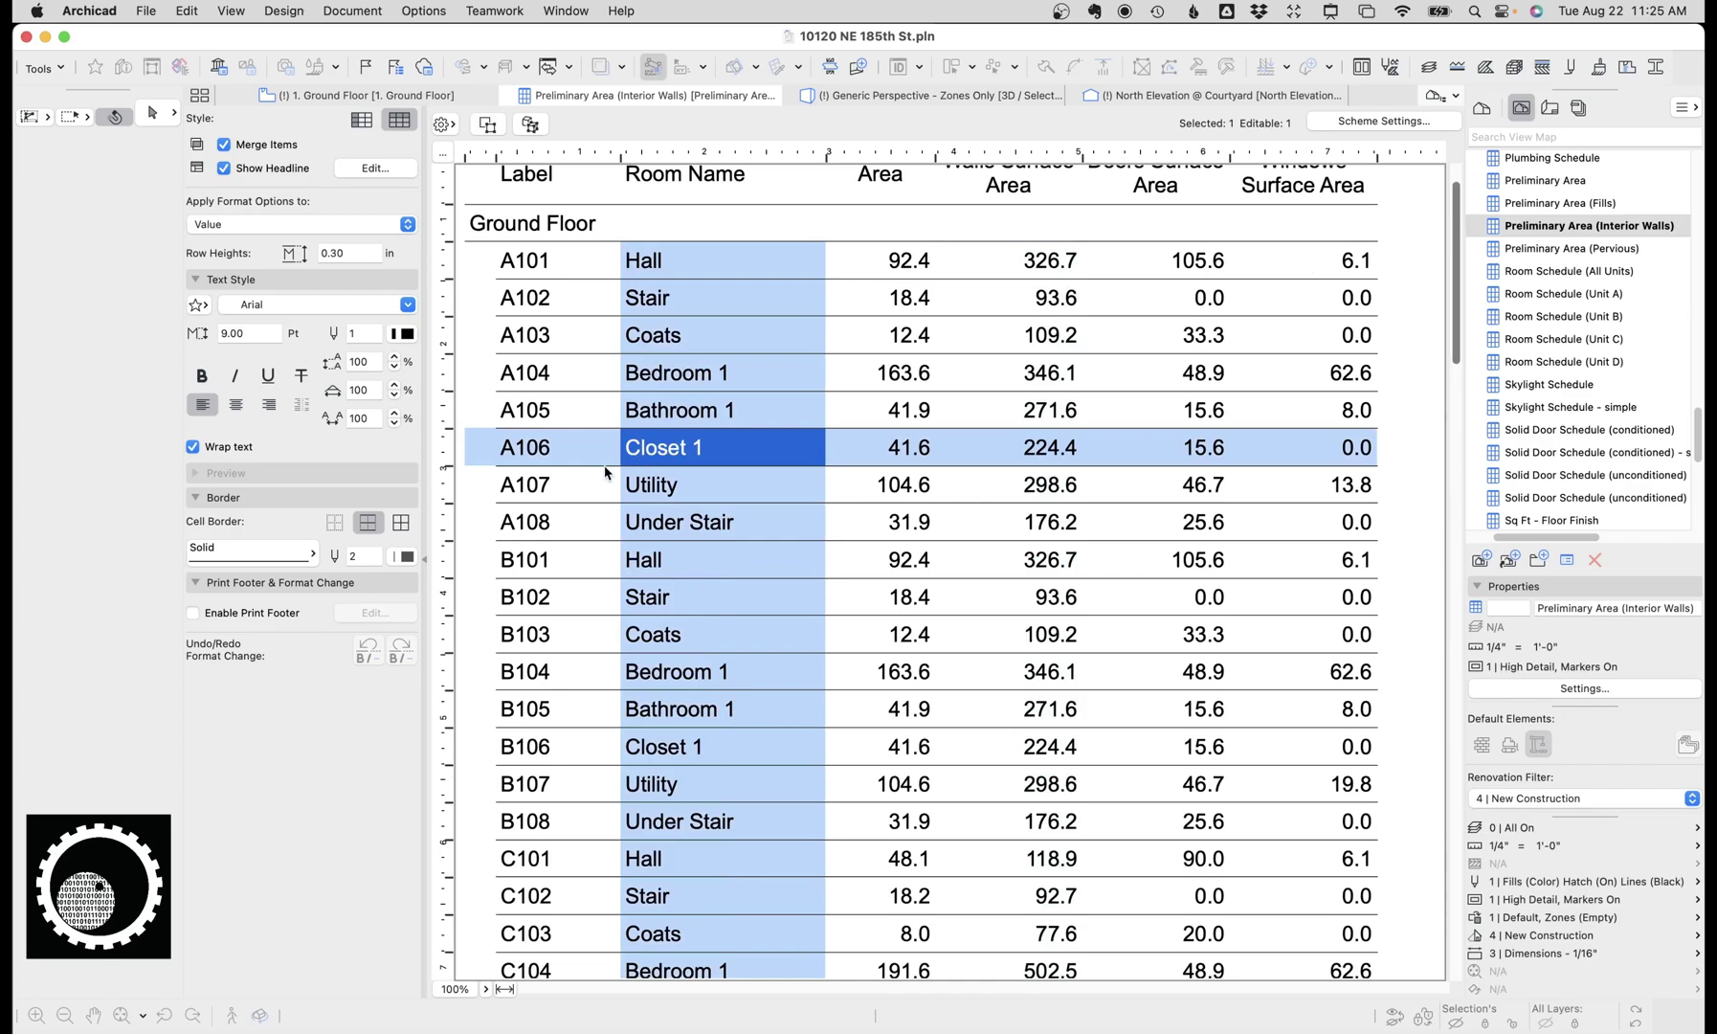
{"action": "left_click", "coordinate": [1182, 450]}
{"action": "scroll", "coordinate": [1202, 478], "scroll_direction": "up", "scroll_amount": 1}
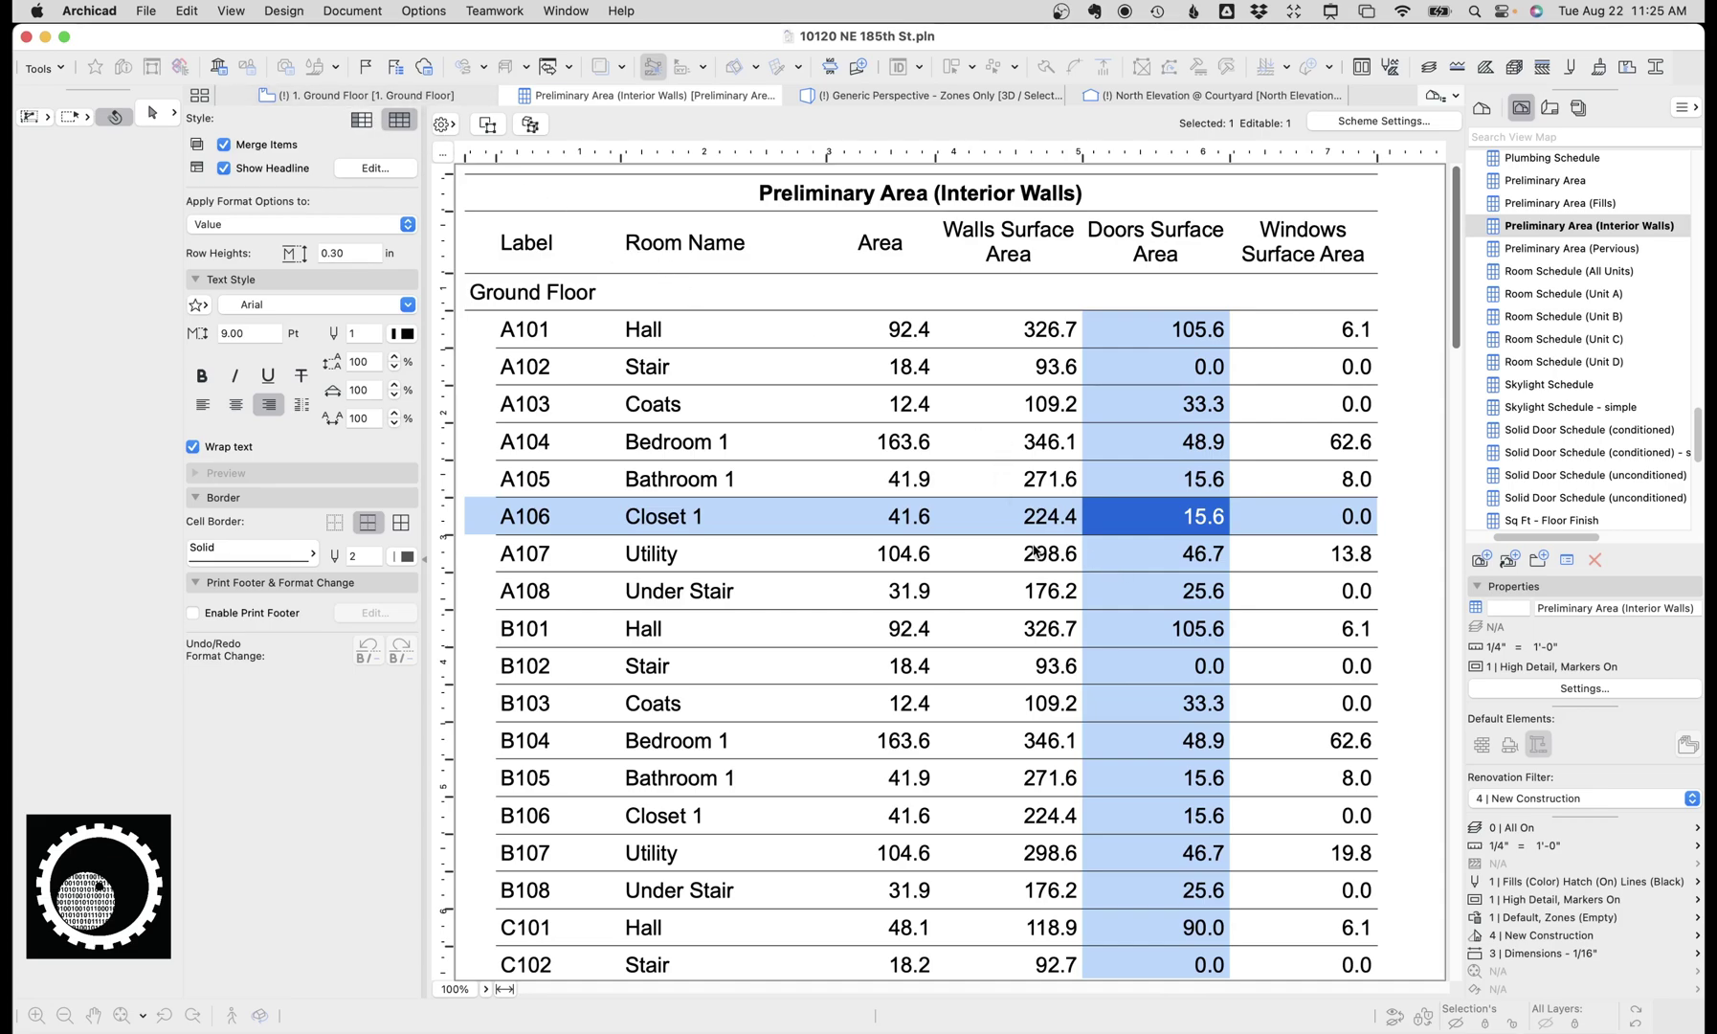
{"action": "left_click", "coordinate": [412, 96]}
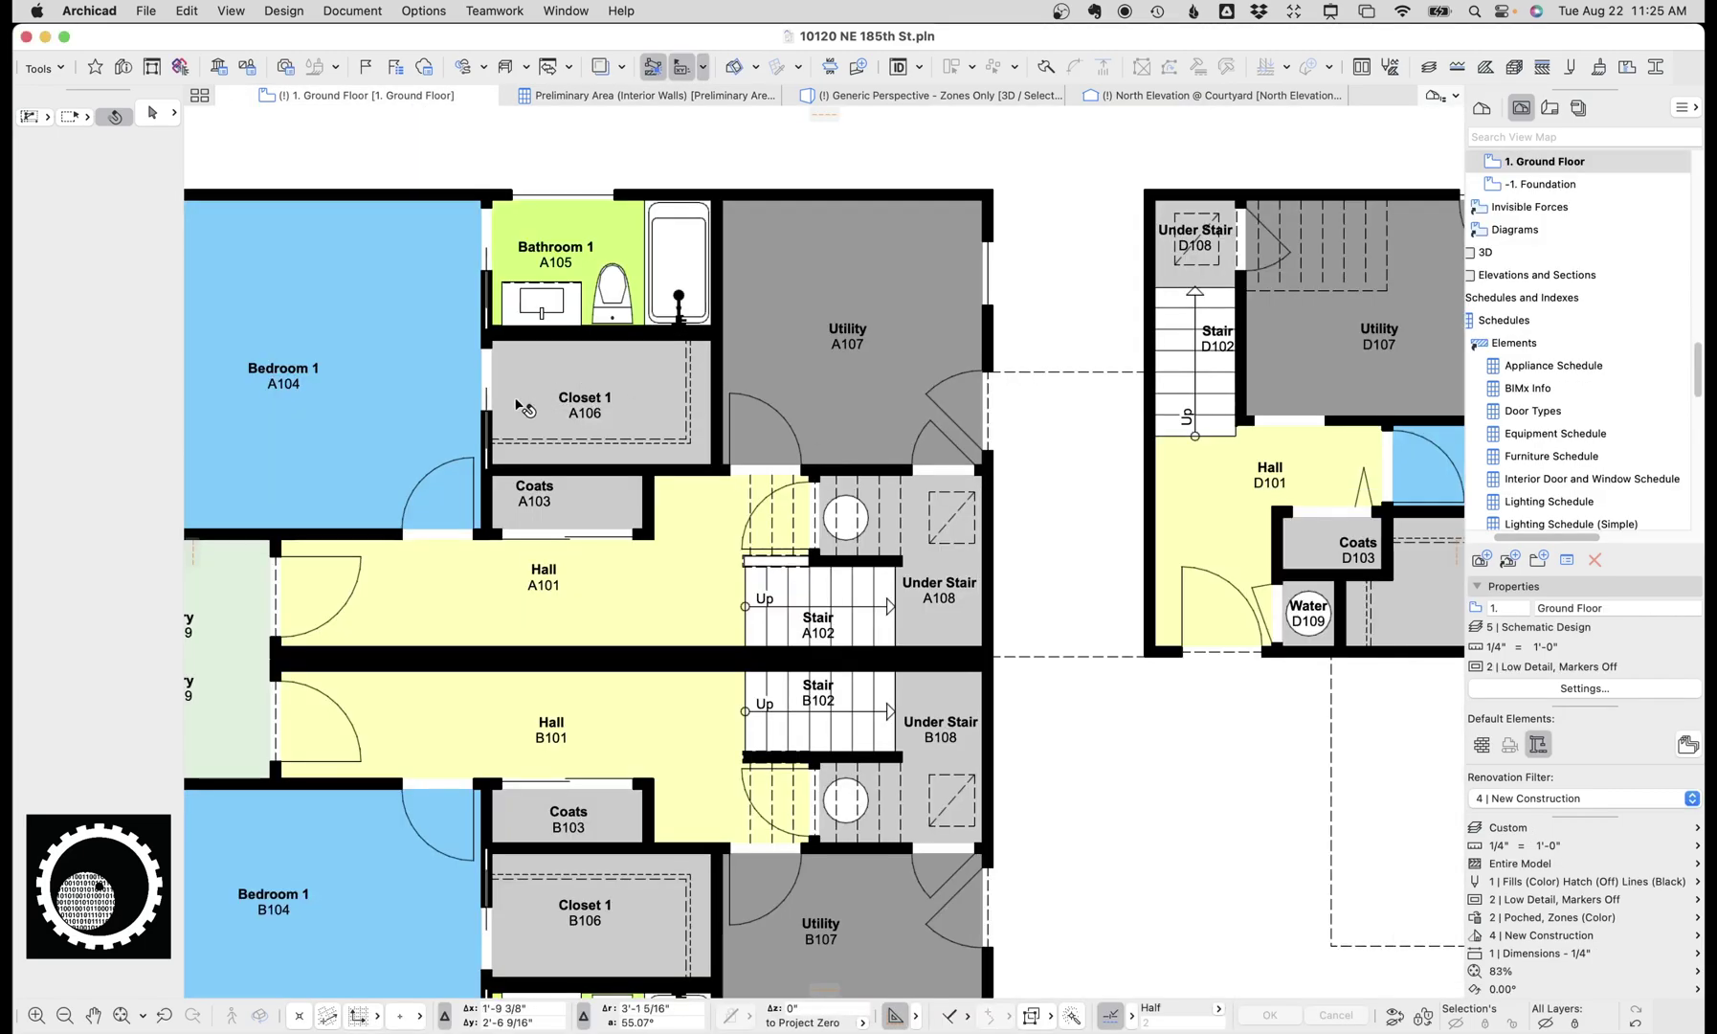
Delete Closet 1's pocket door and rebuild the schedule to check A106's changed walls value
{"action": "scroll", "coordinate": [522, 407], "scroll_direction": "up", "scroll_amount": 3}
{"action": "scroll", "coordinate": [521, 412], "scroll_direction": "left", "scroll_amount": 2}
{"action": "left_click", "coordinate": [538, 433]}
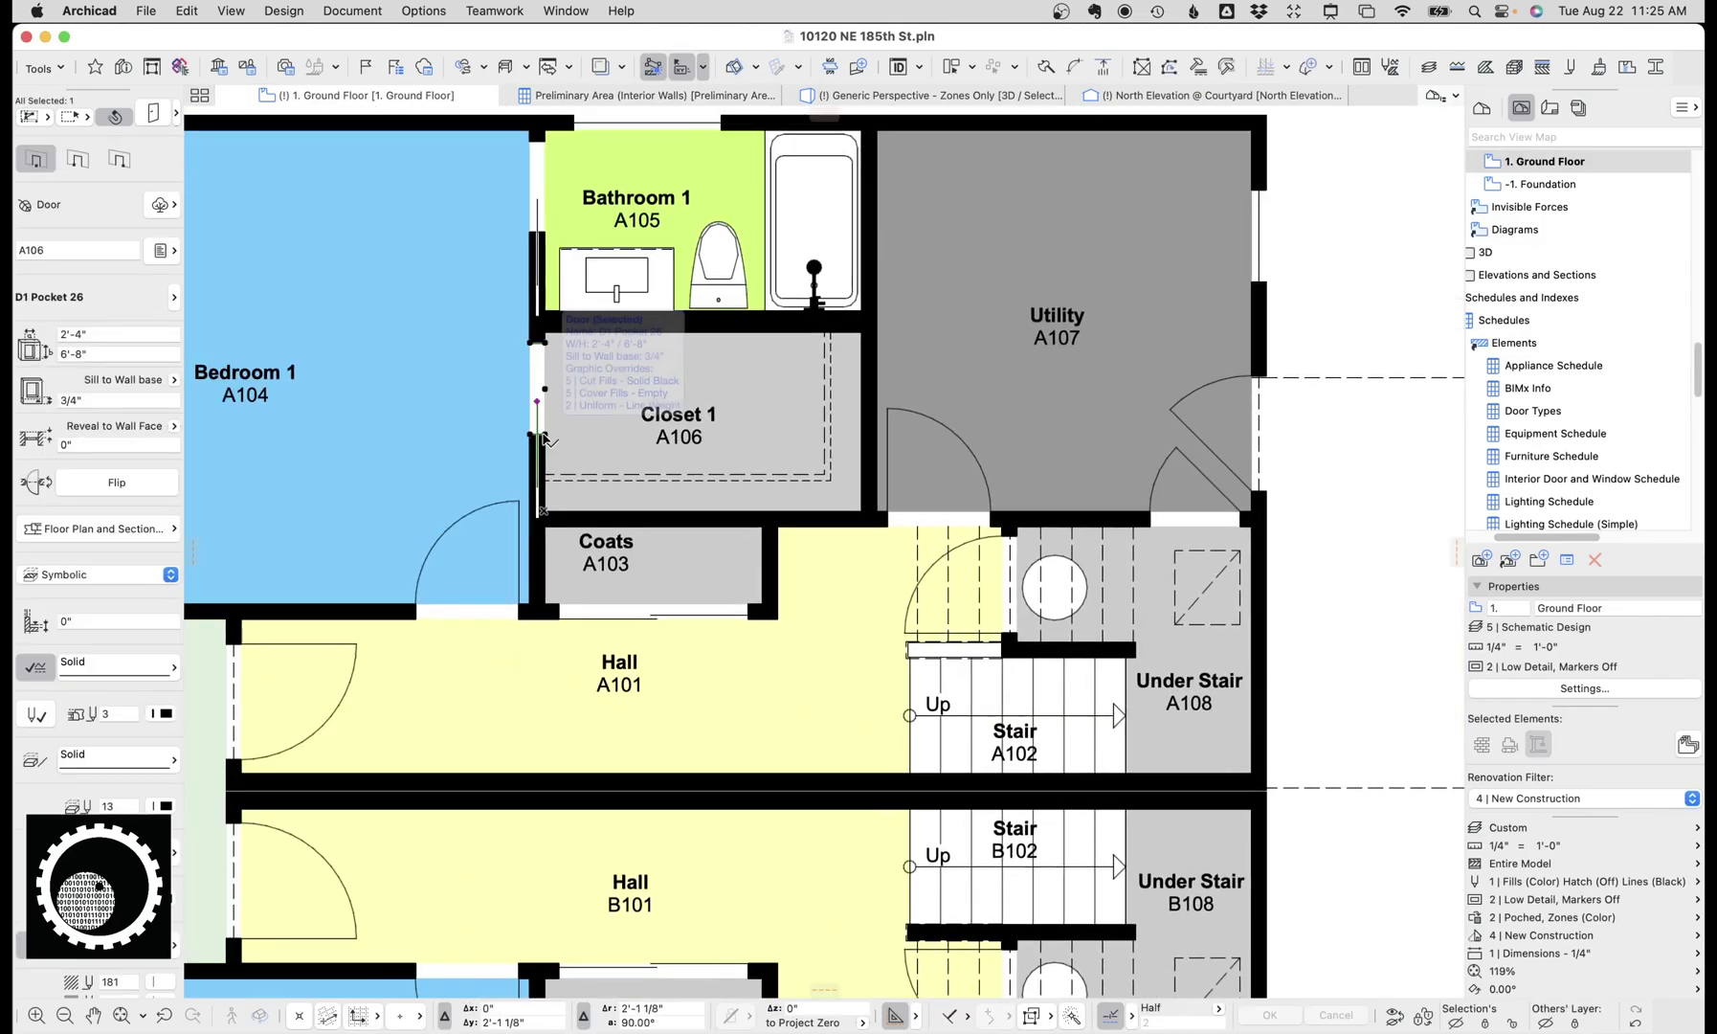
{"action": "left_click", "coordinate": [727, 95]}
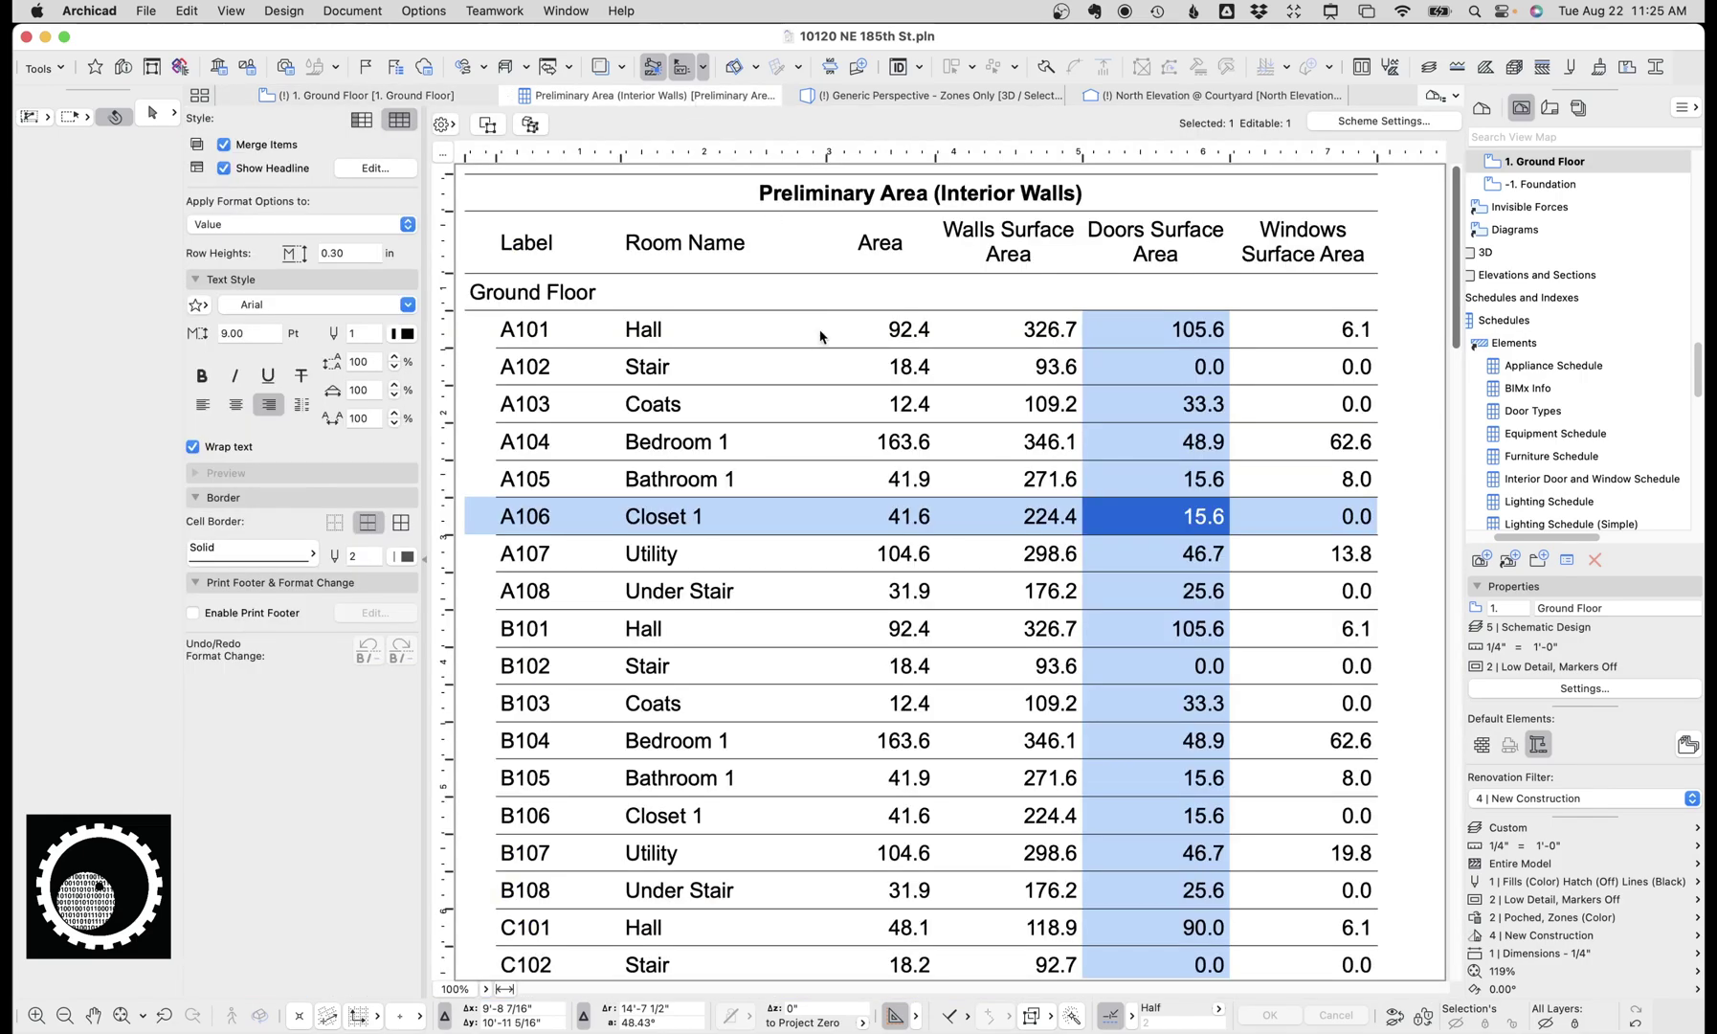
{"action": "left_click", "coordinate": [443, 125]}
{"action": "left_click", "coordinate": [537, 251]}
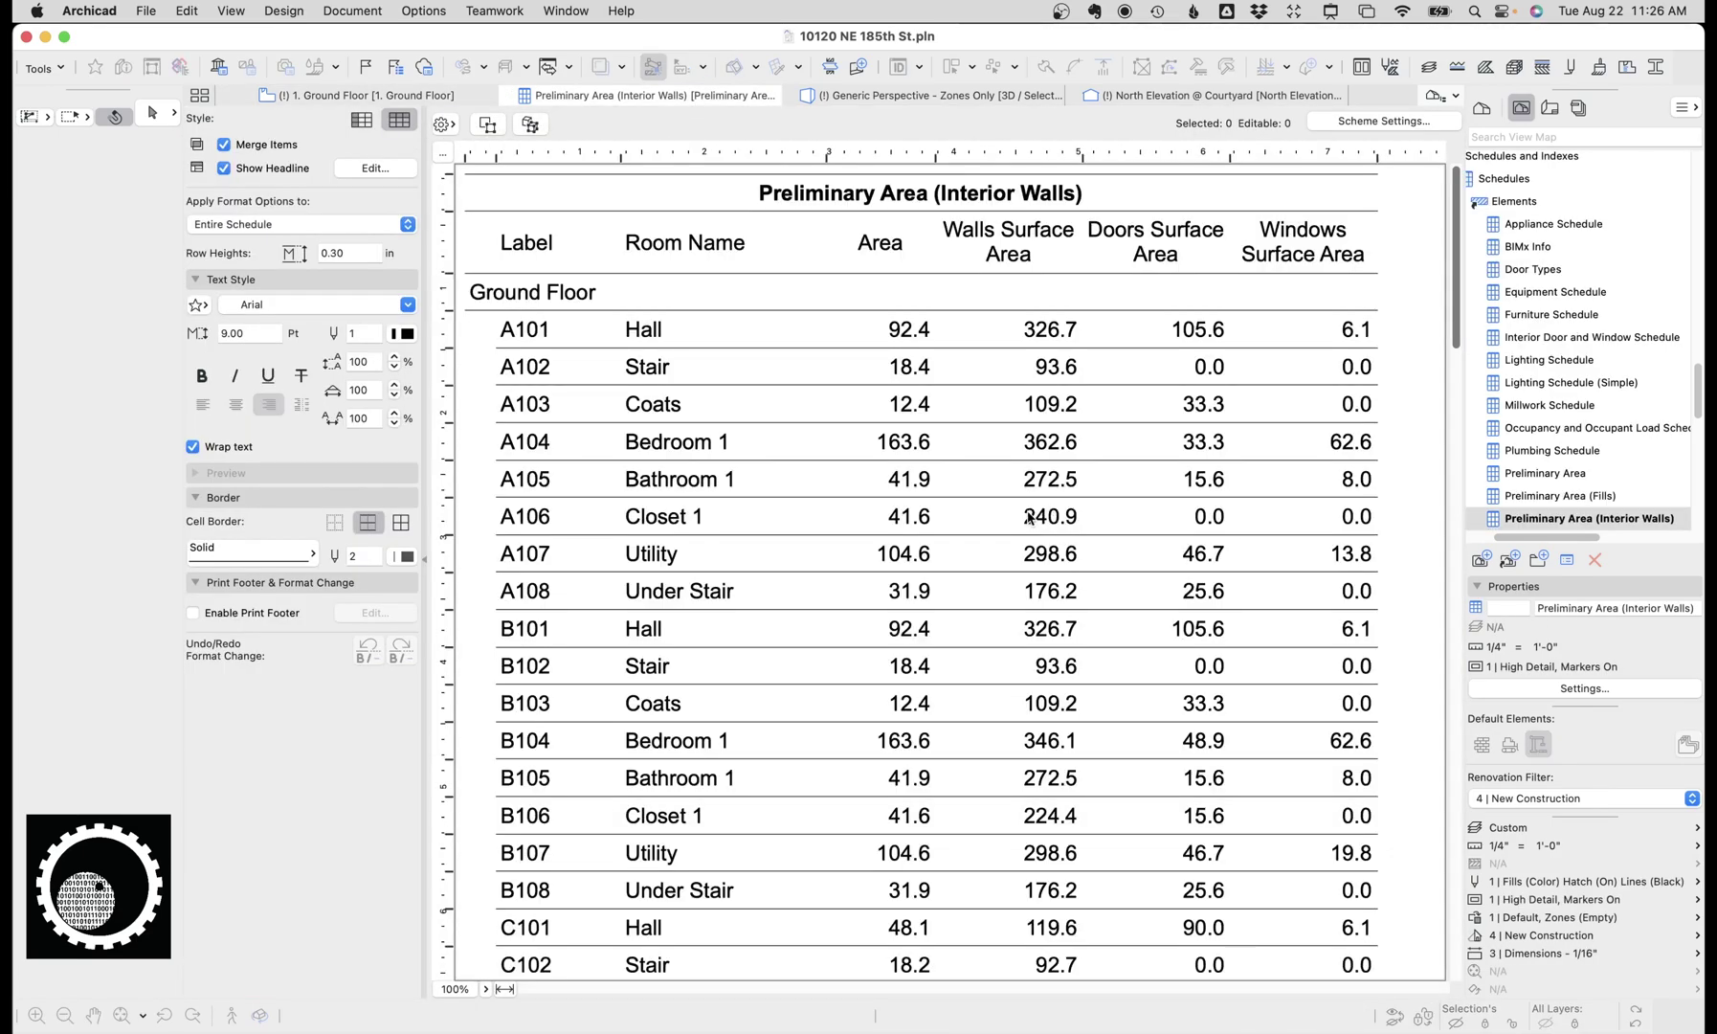
{"action": "left_click", "coordinate": [1029, 518]}
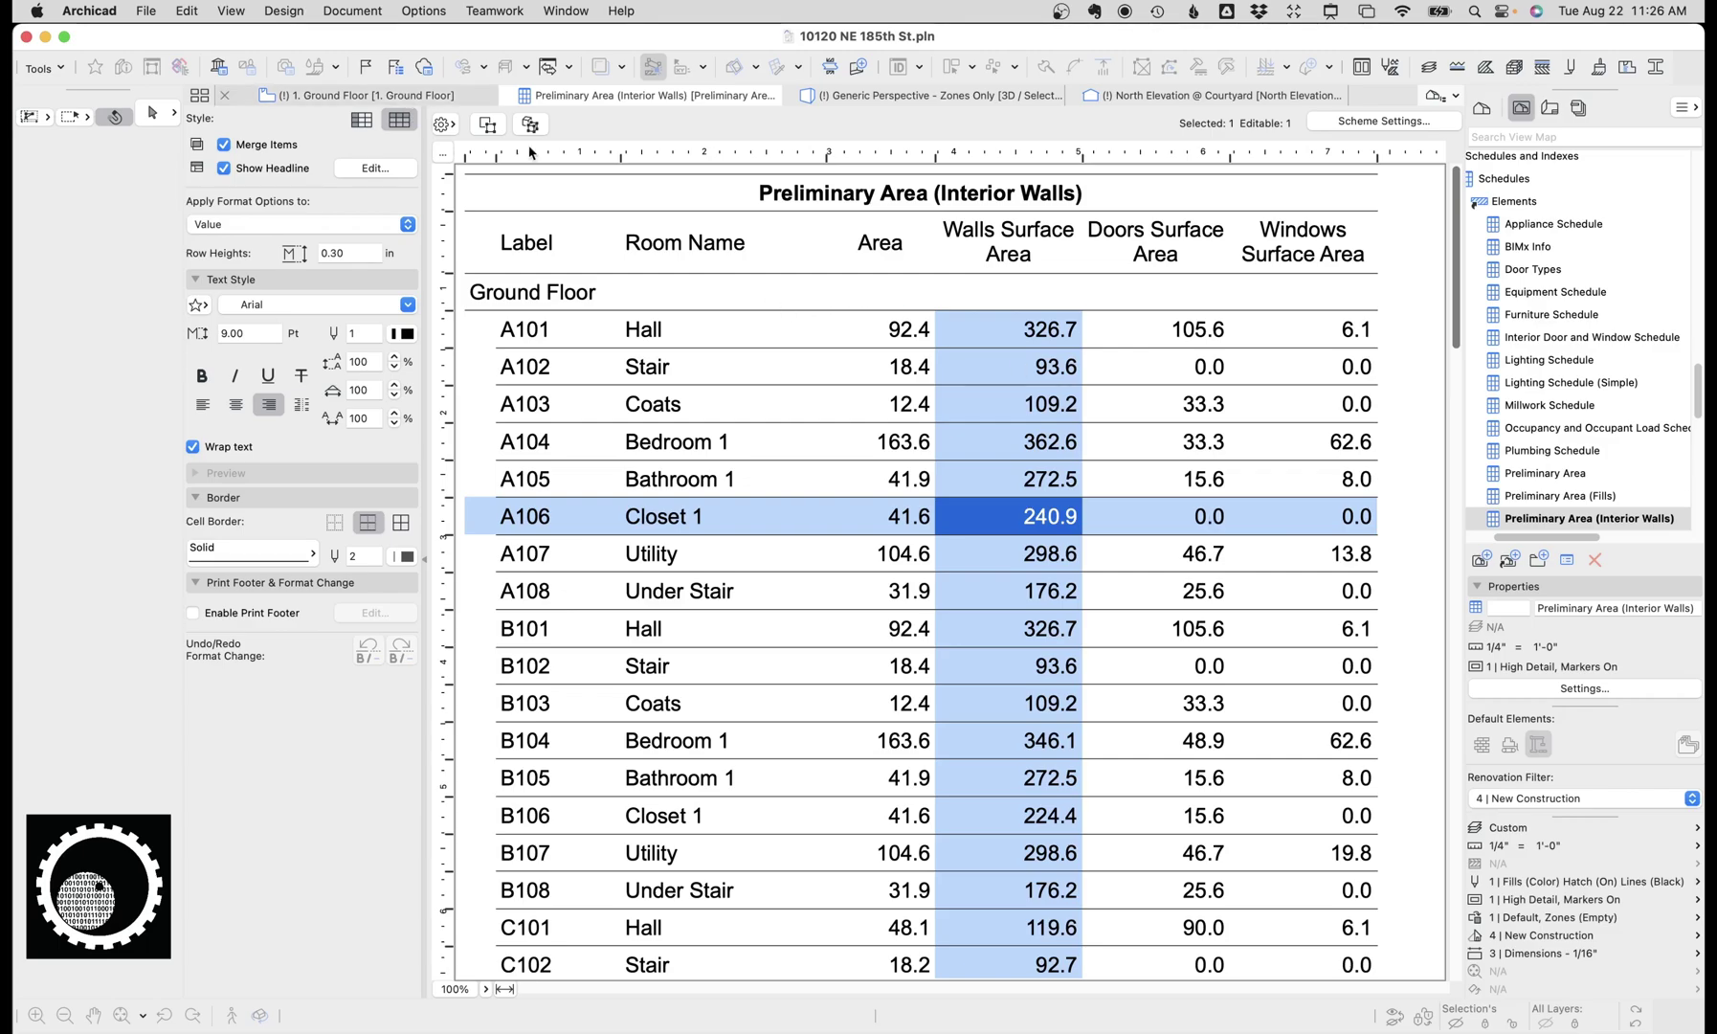
Undo the door deletion and rebuild so A106 shows 224.4 walls and 15.6 doors again
{"action": "key", "text": "super+z"}
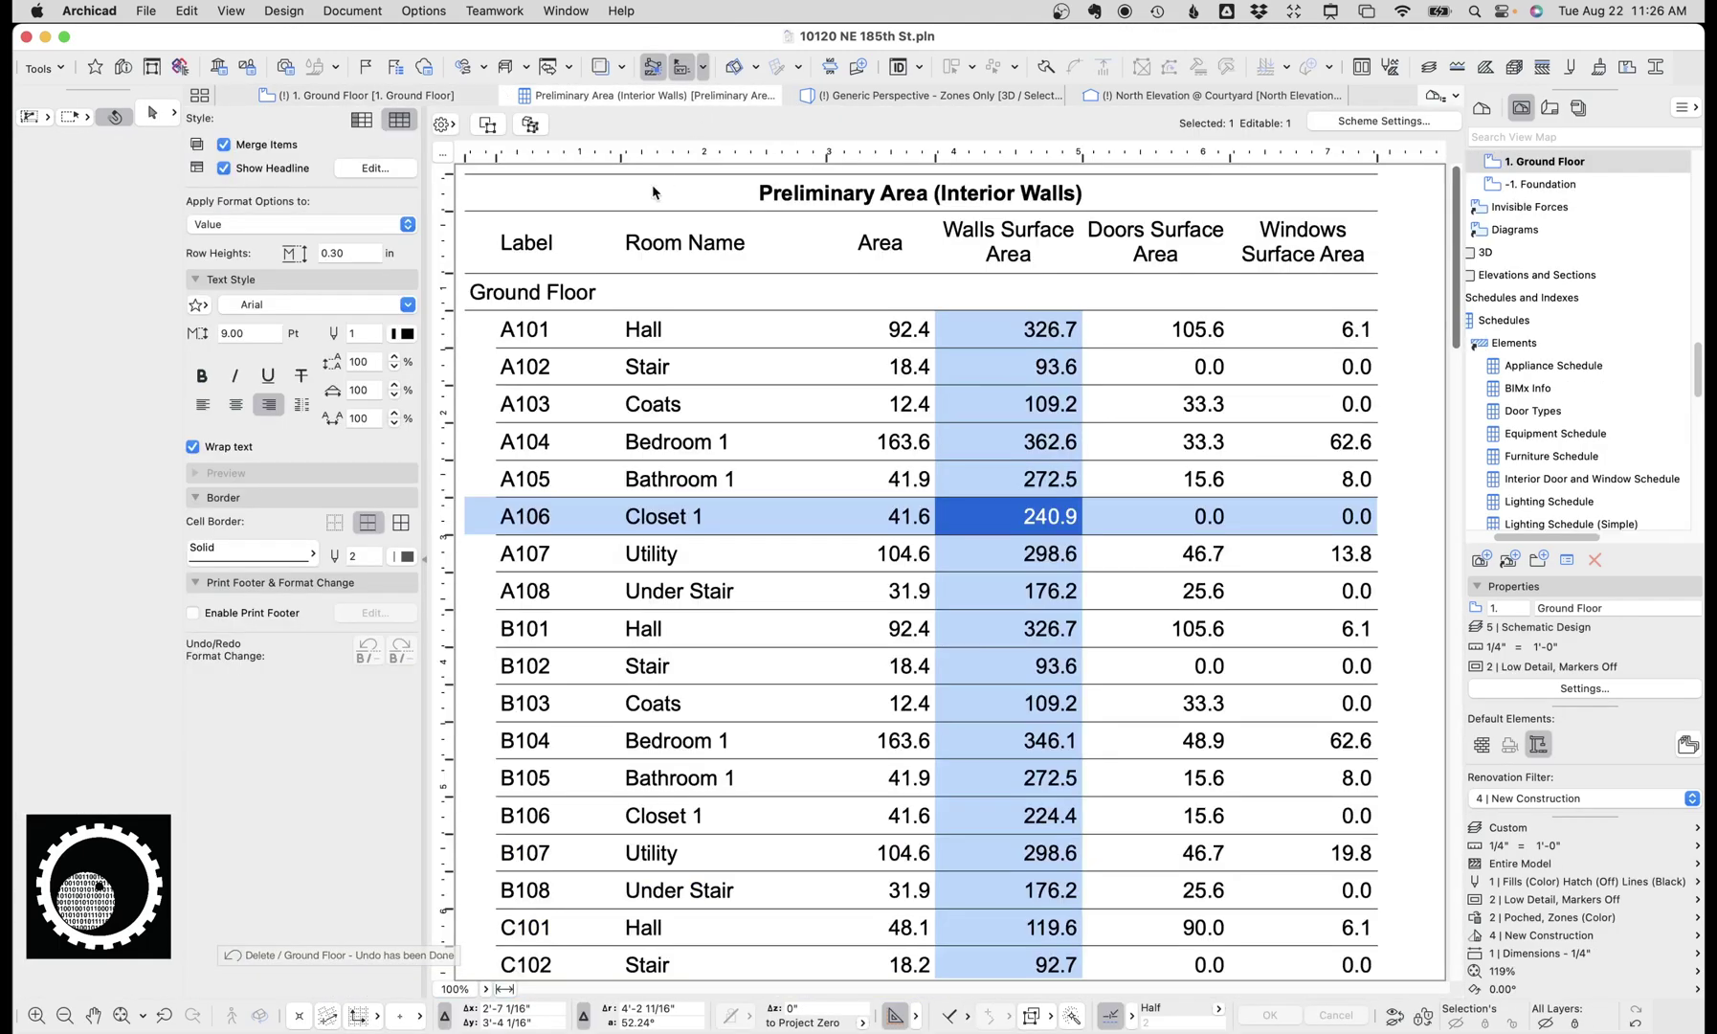
{"action": "left_click", "coordinate": [444, 123]}
{"action": "left_click", "coordinate": [532, 251]}
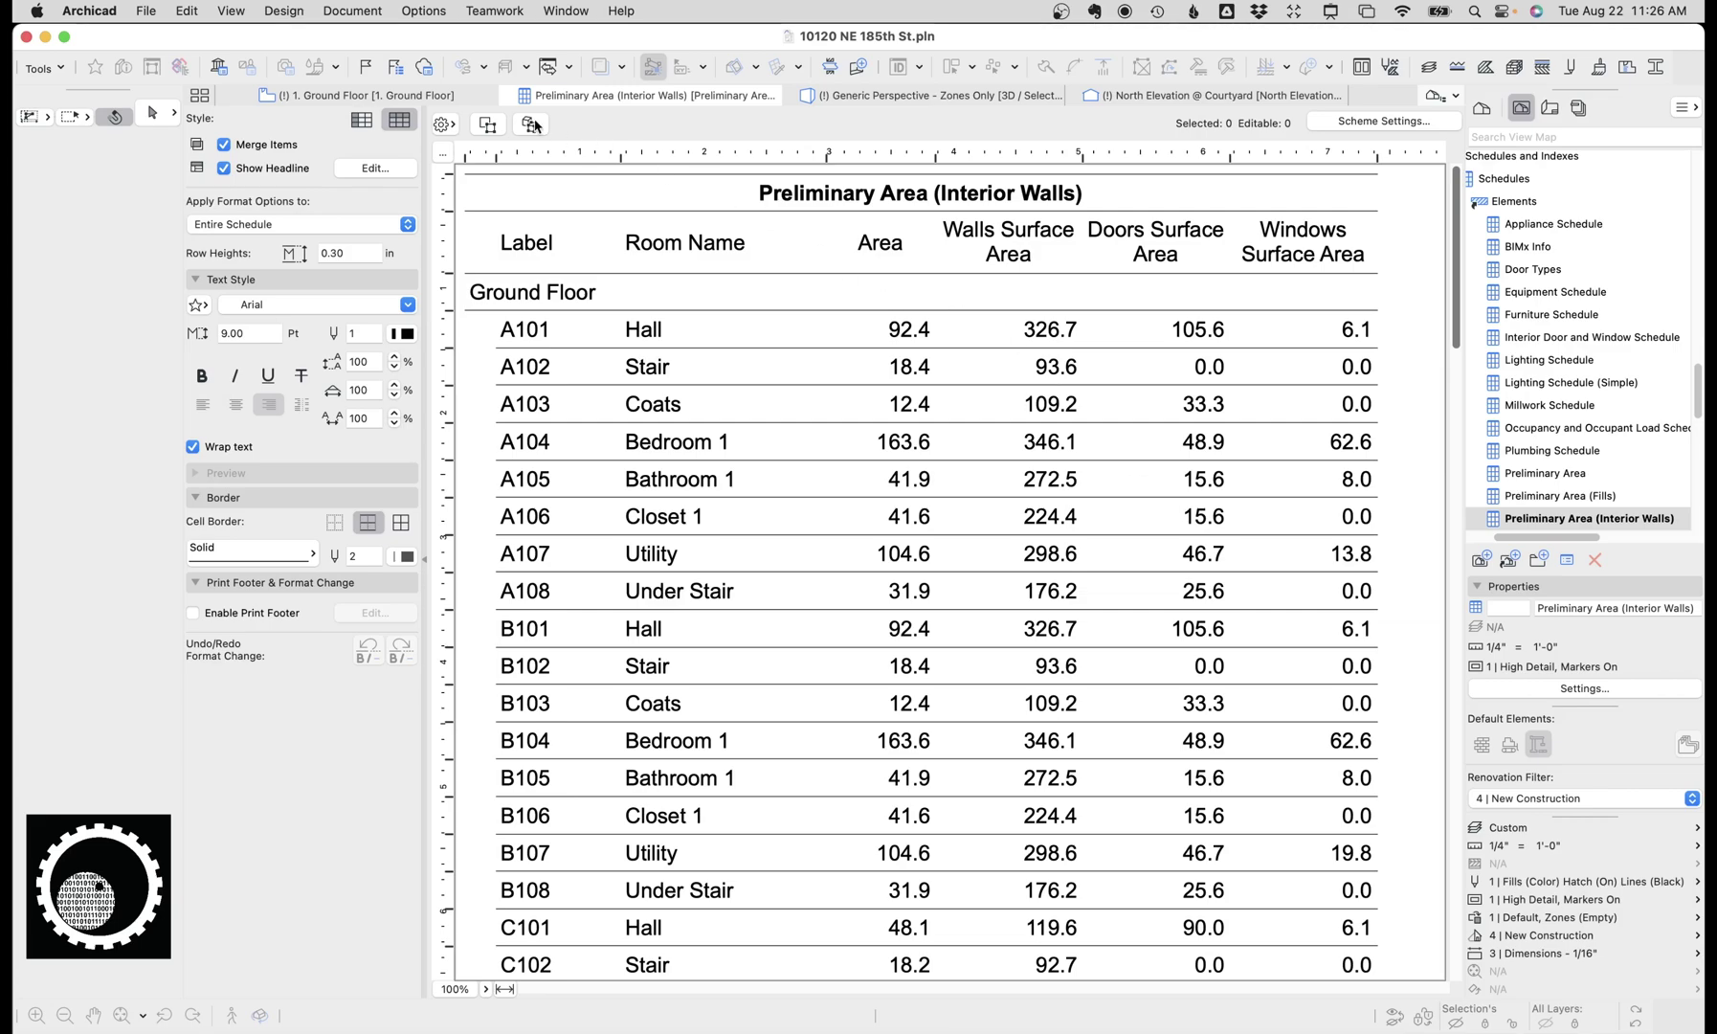
{"action": "scroll", "coordinate": [1436, 938], "scroll_direction": "down", "scroll_amount": 20}
{"action": "left_click", "coordinate": [1039, 952]}
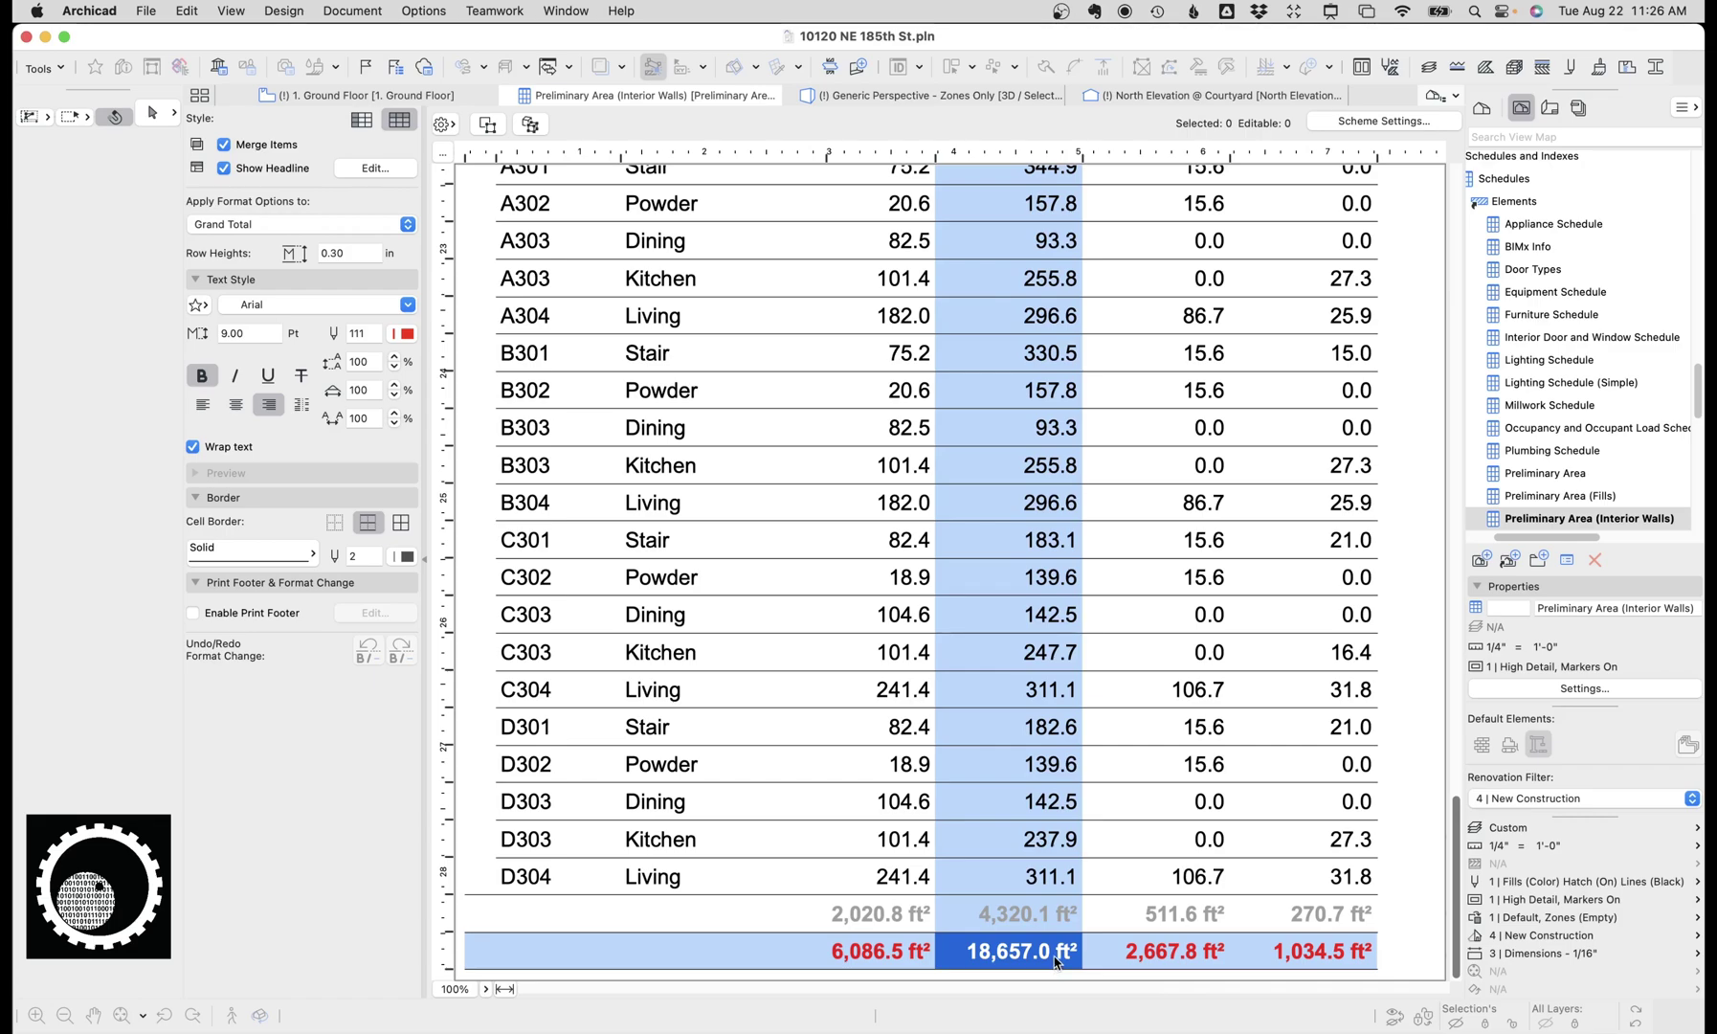
{"action": "left_click", "coordinate": [874, 954]}
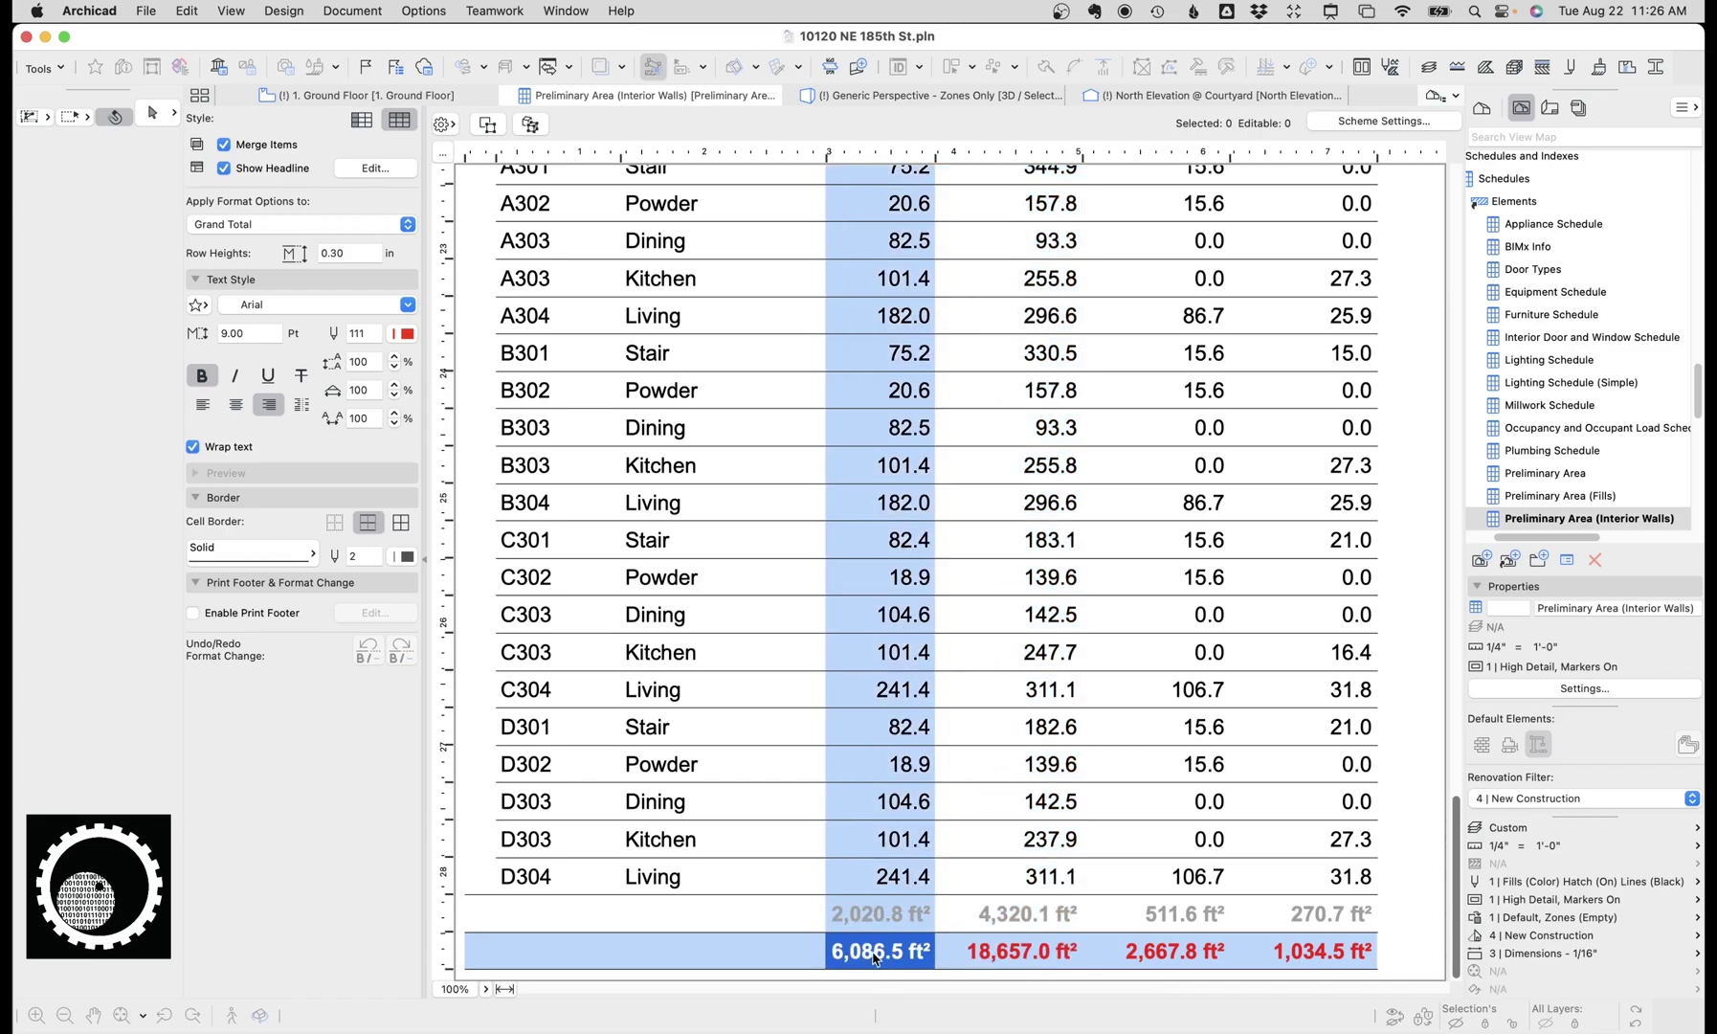
{"action": "left_click", "coordinate": [1145, 957]}
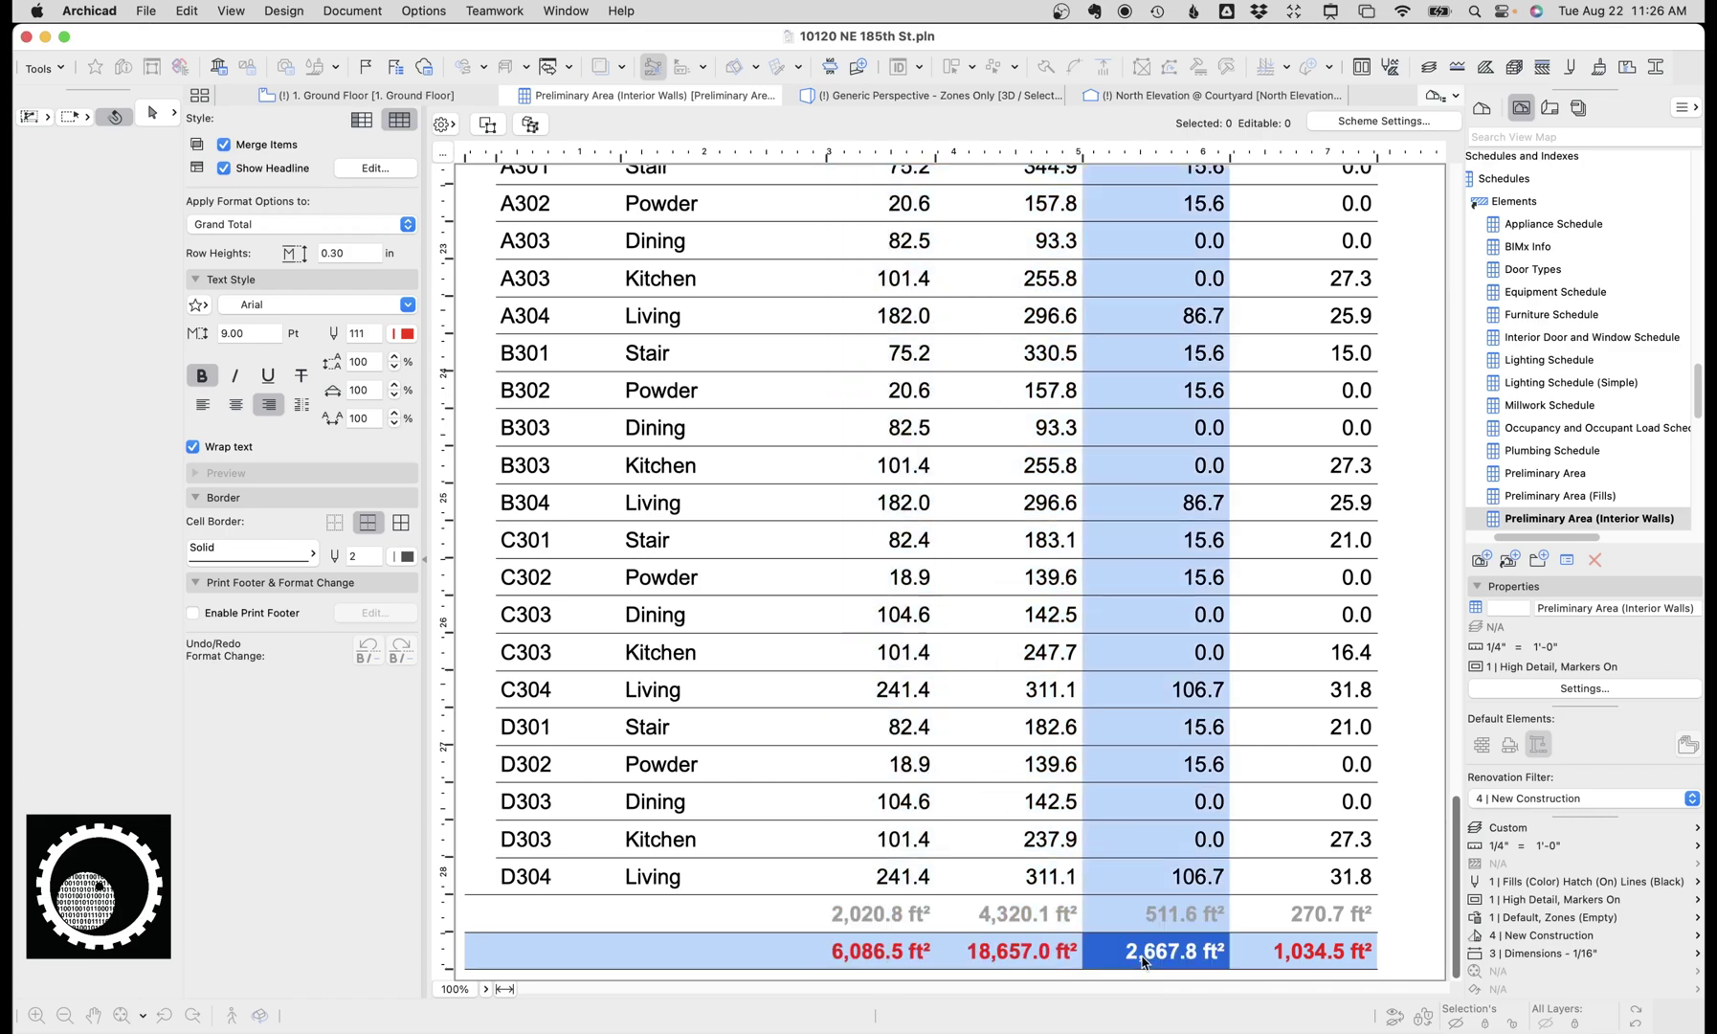
{"action": "left_click", "coordinate": [1297, 953]}
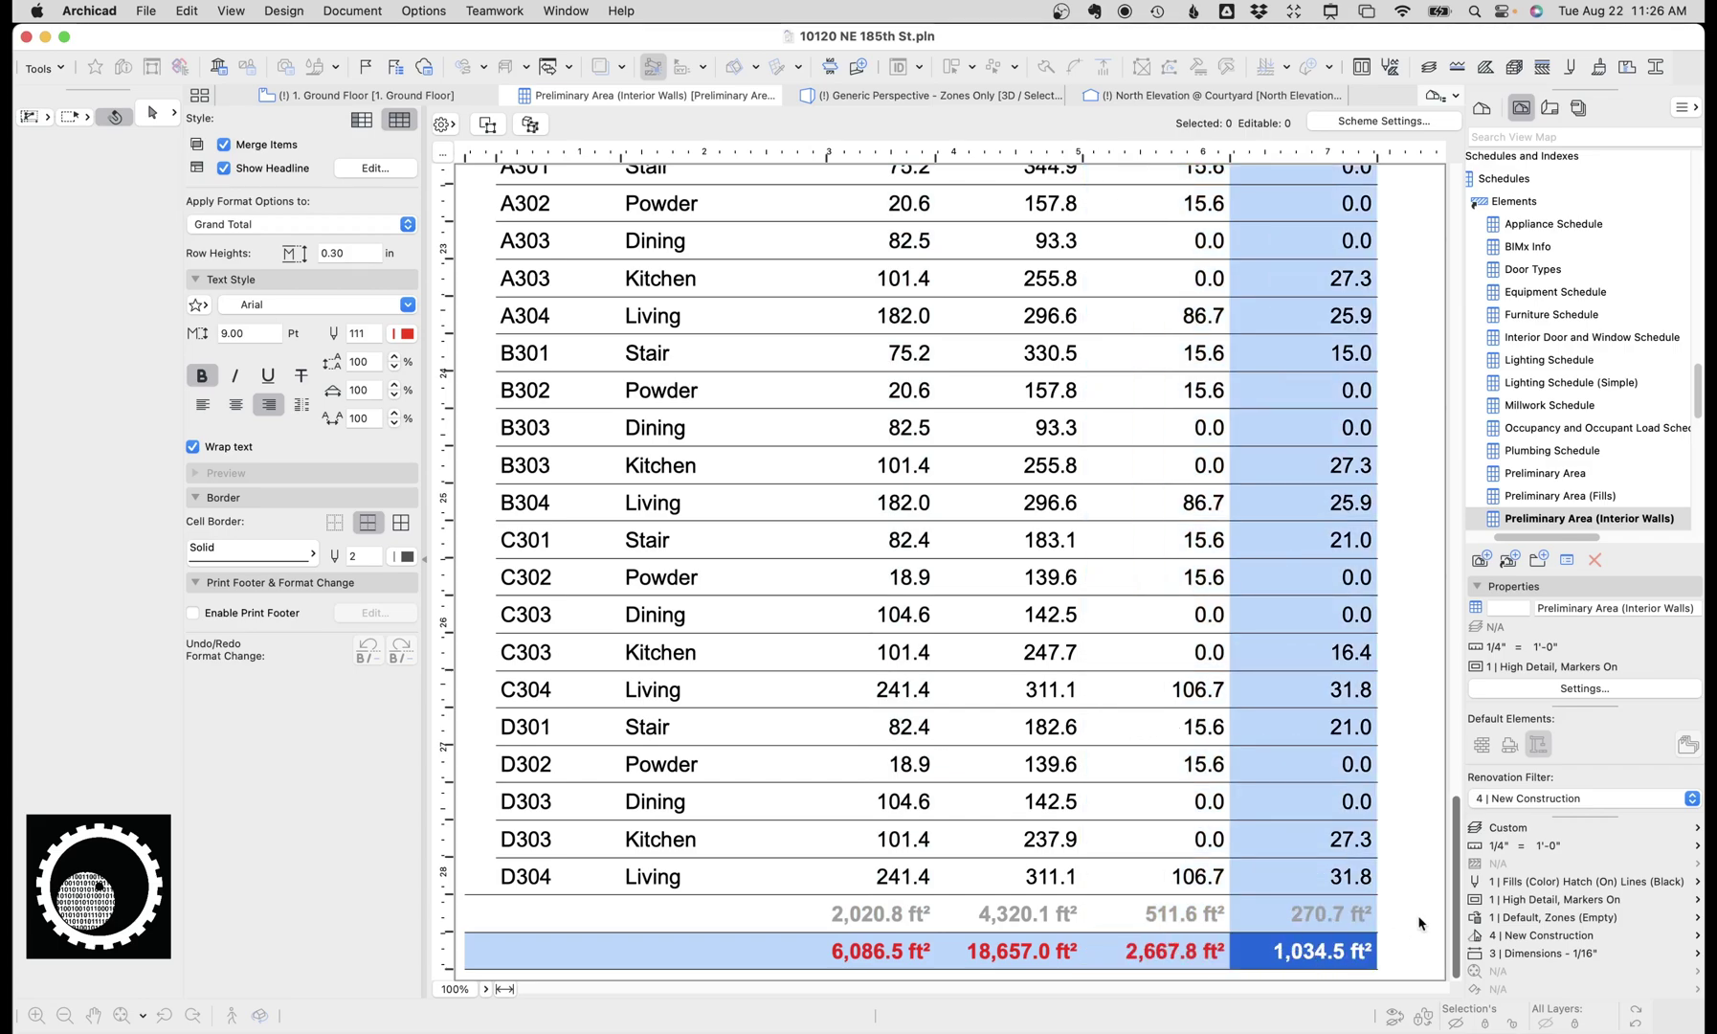
{"action": "left_click", "coordinate": [1017, 924]}
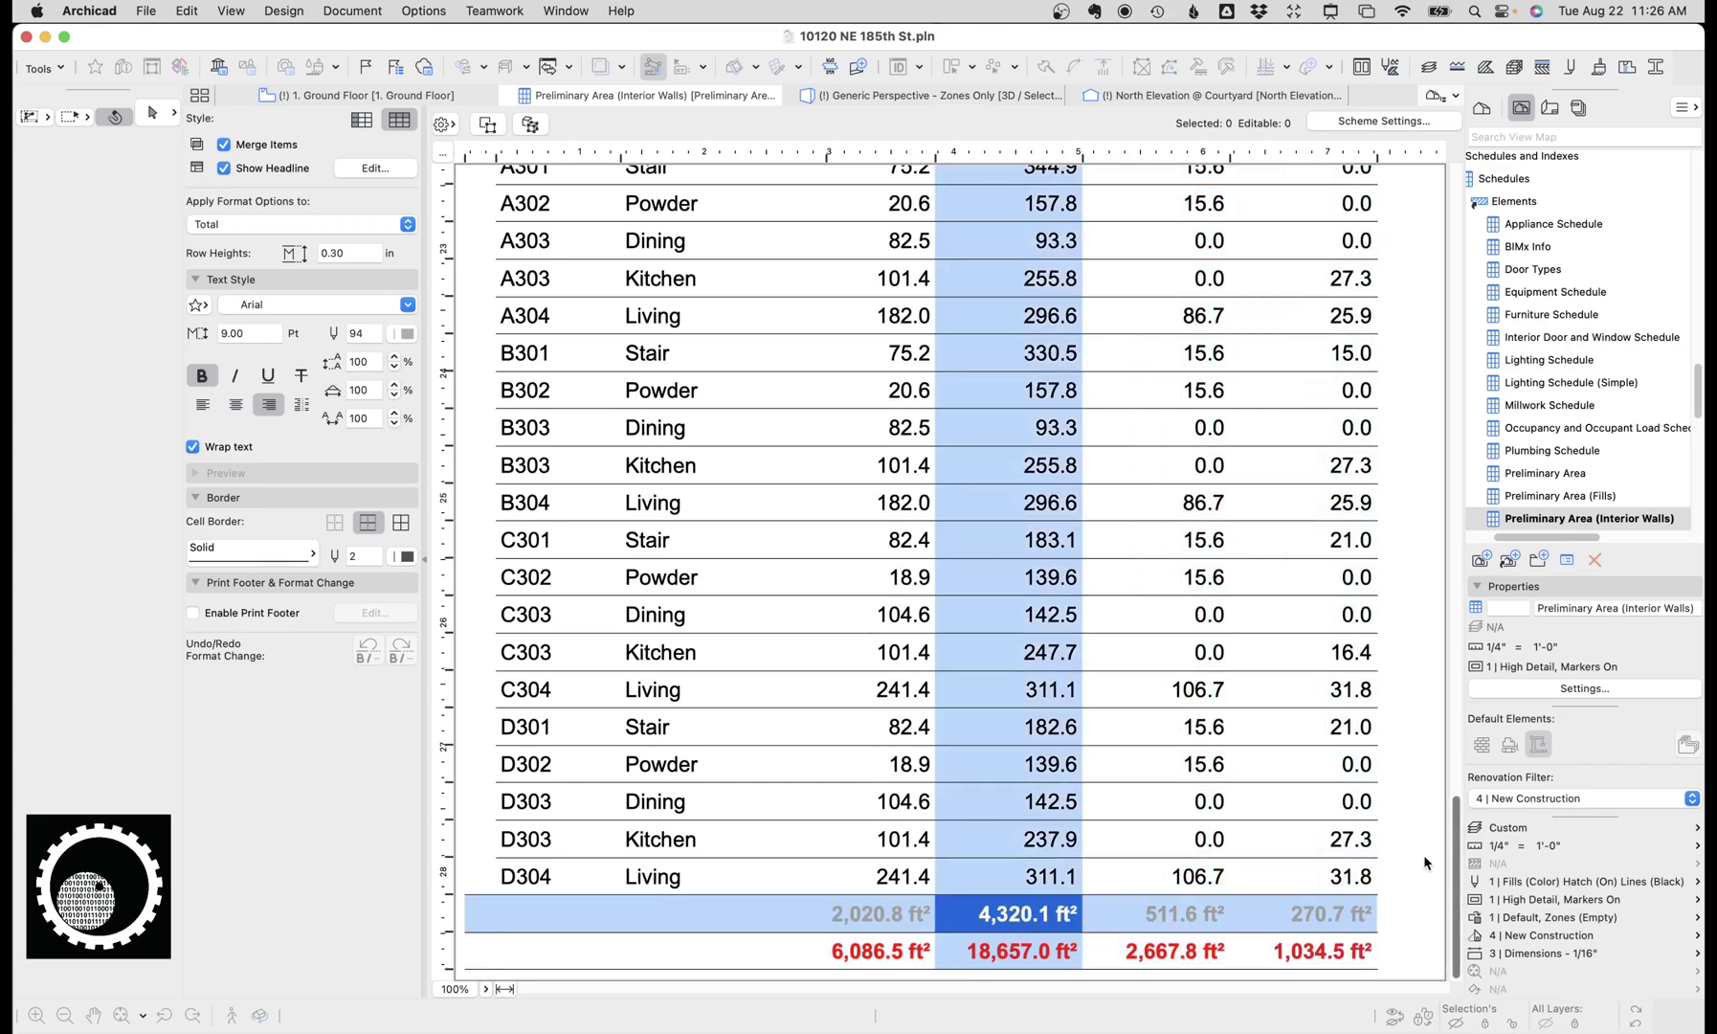
{"action": "left_click", "coordinate": [1024, 874]}
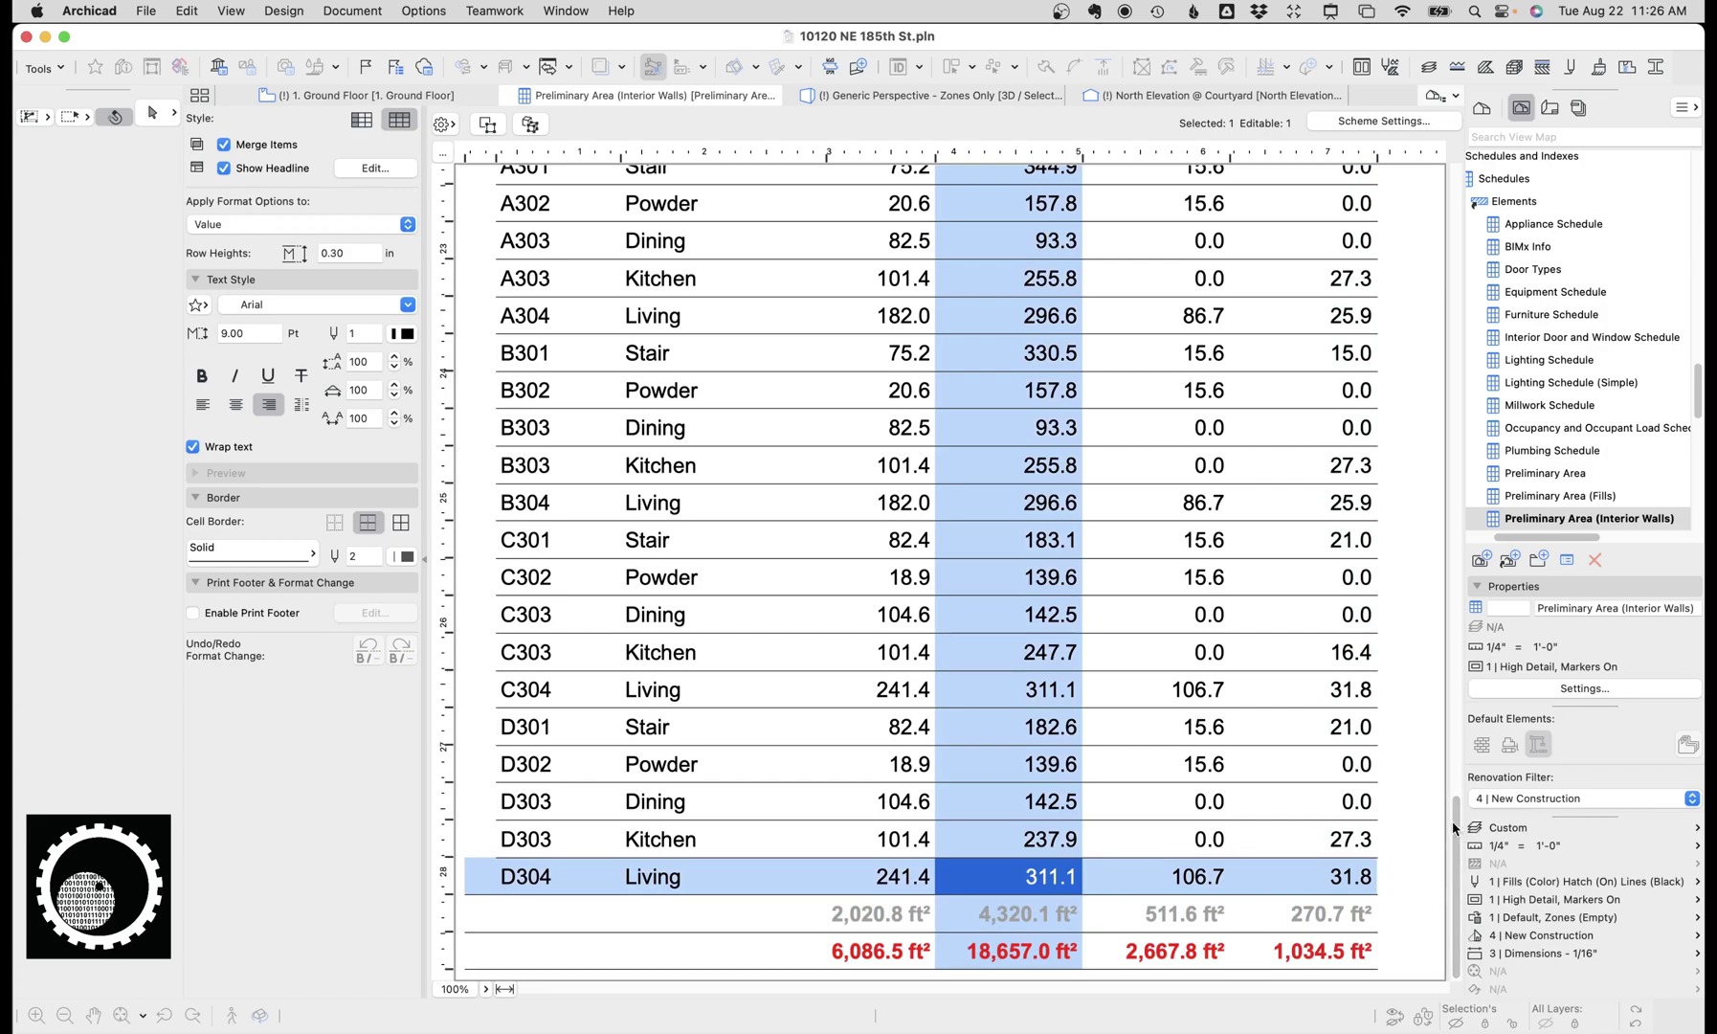
{"action": "left_click_drag", "start_coordinate": [1451, 819], "coordinate": [613, 102]}
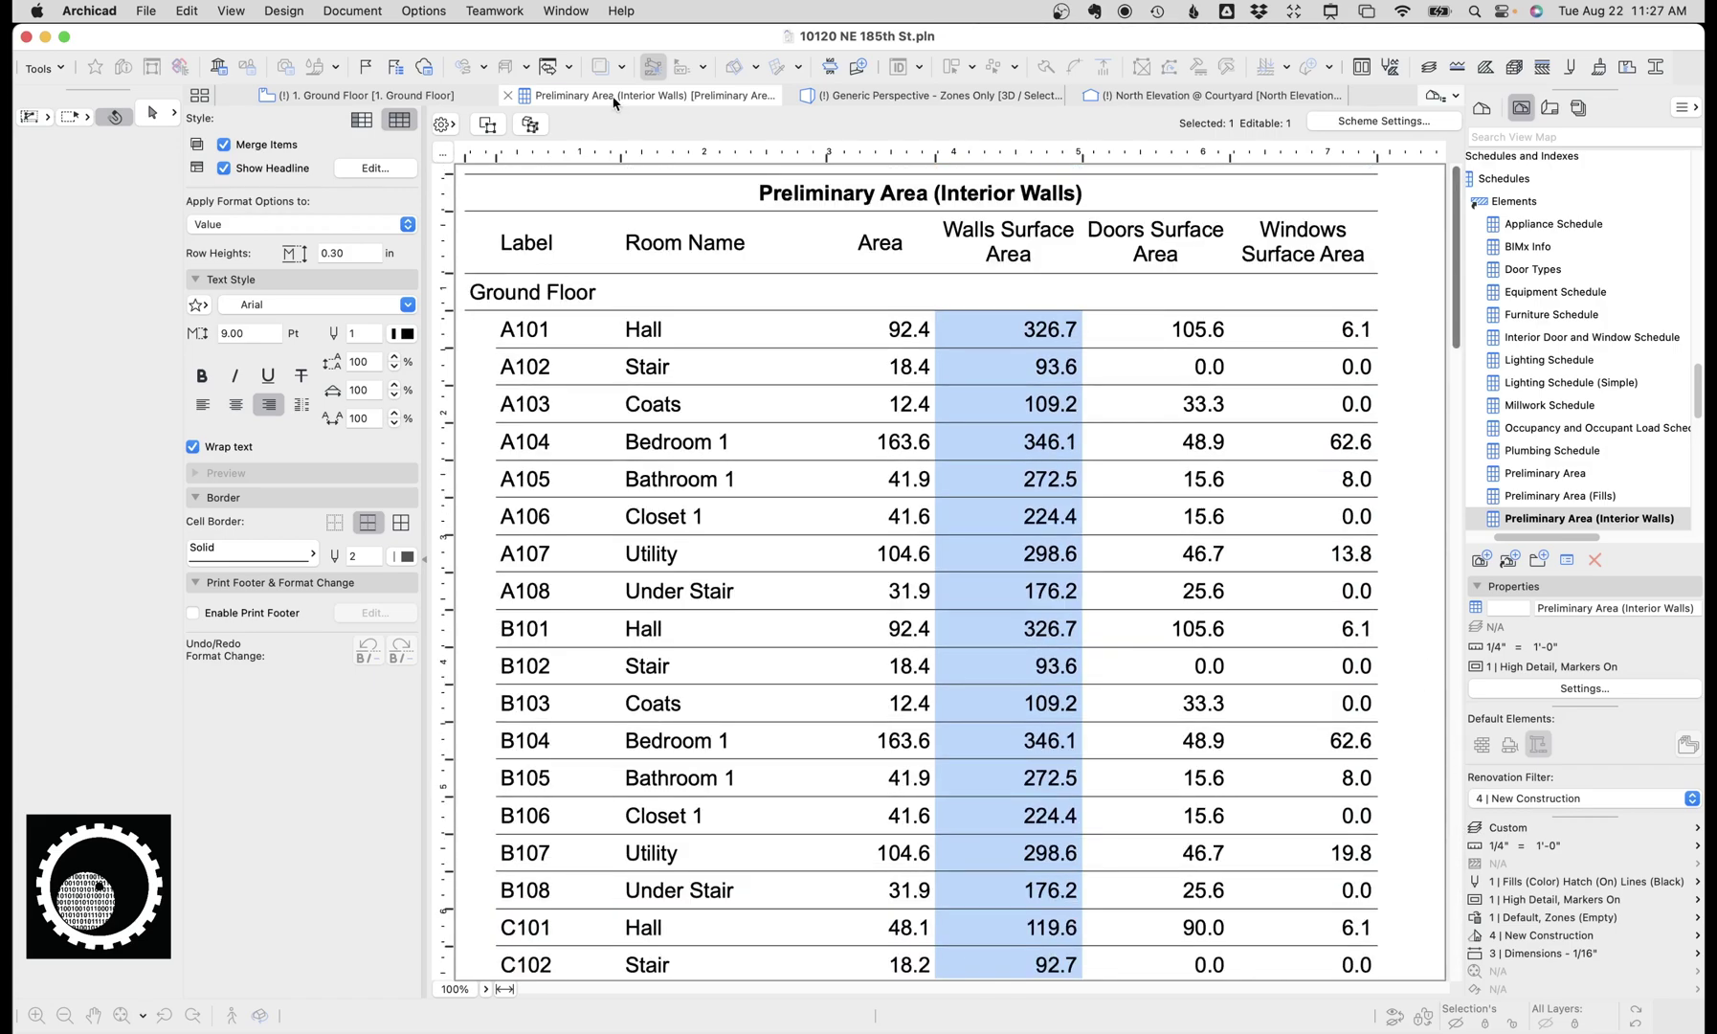
Select Closet 1 (A106) on the Ground Floor and show its area and circumference in Element Information
{"action": "left_click", "coordinate": [325, 96]}
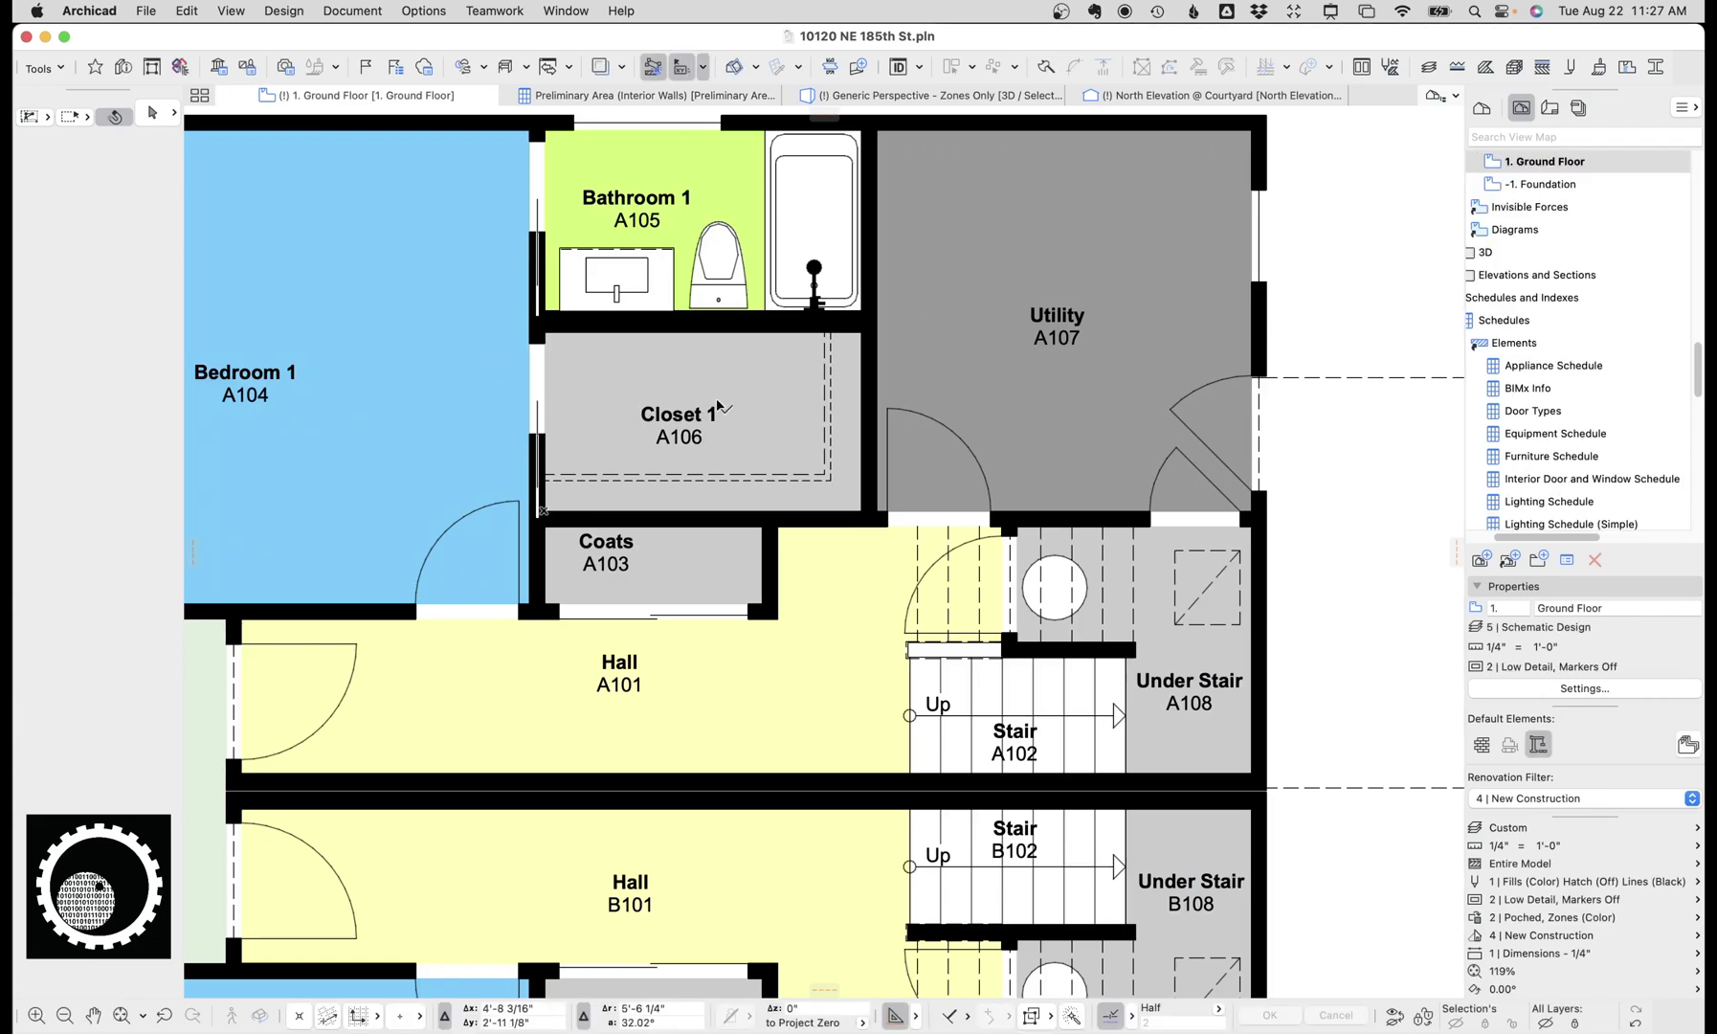
{"action": "left_click", "coordinate": [624, 345]}
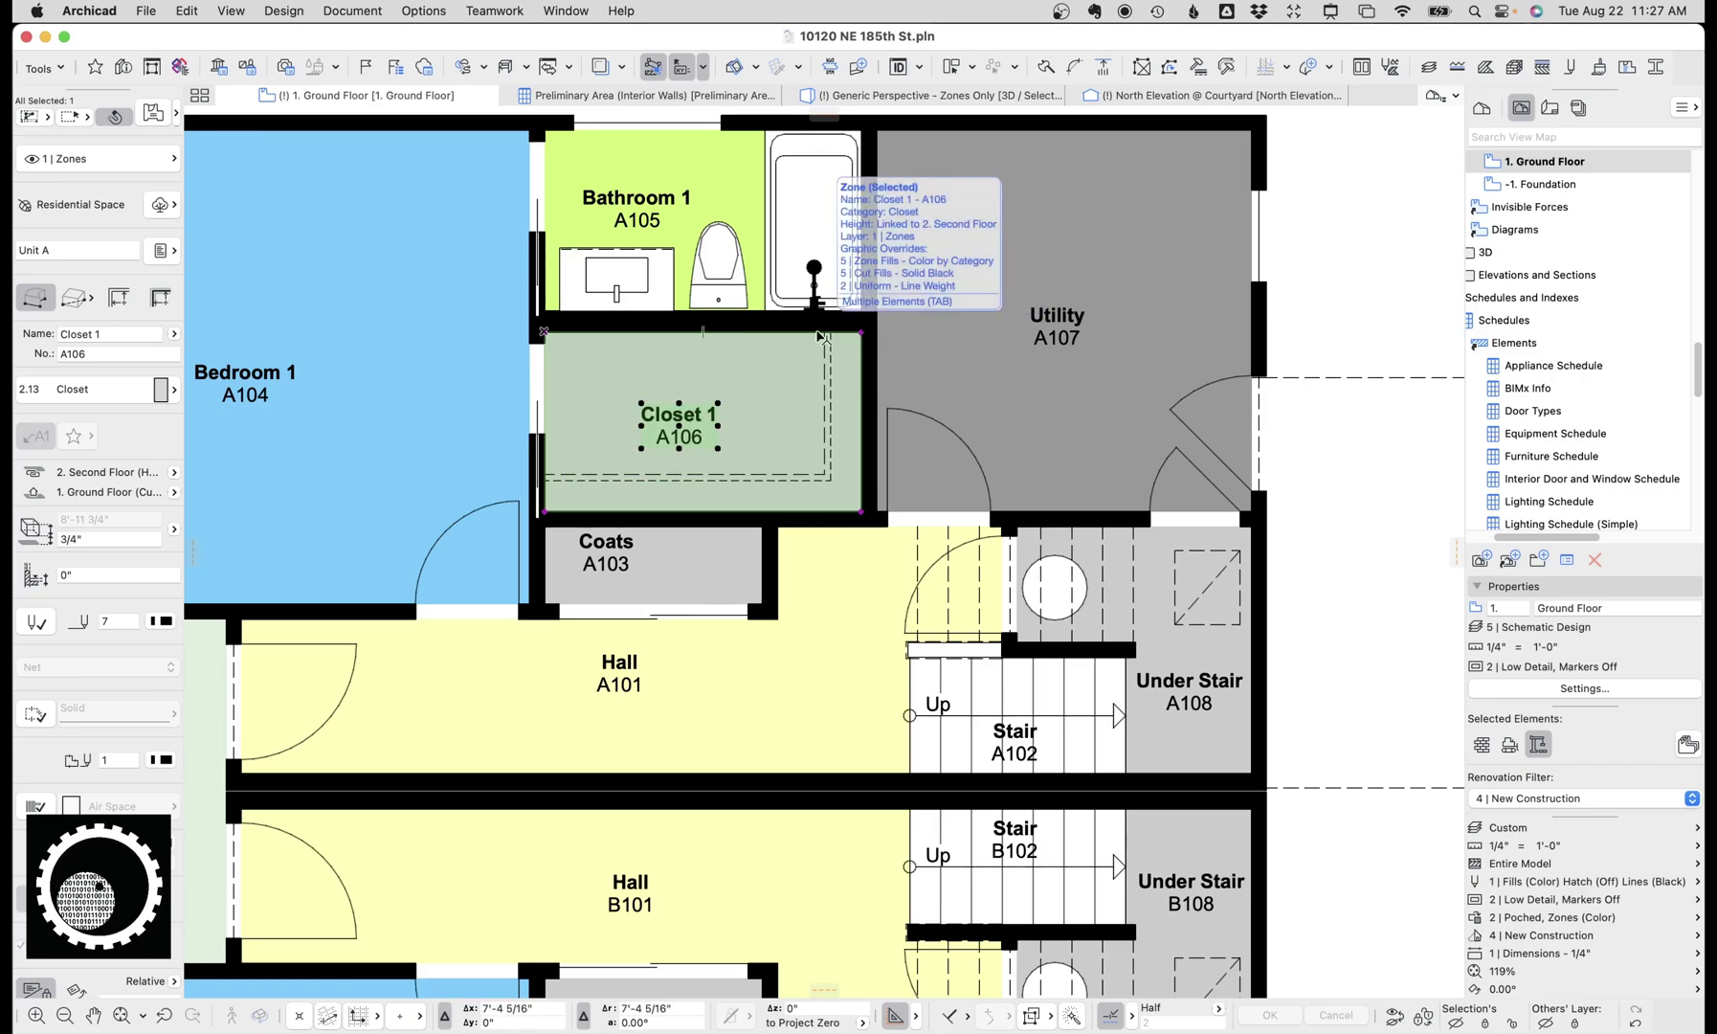
{"action": "left_click", "coordinate": [785, 332]}
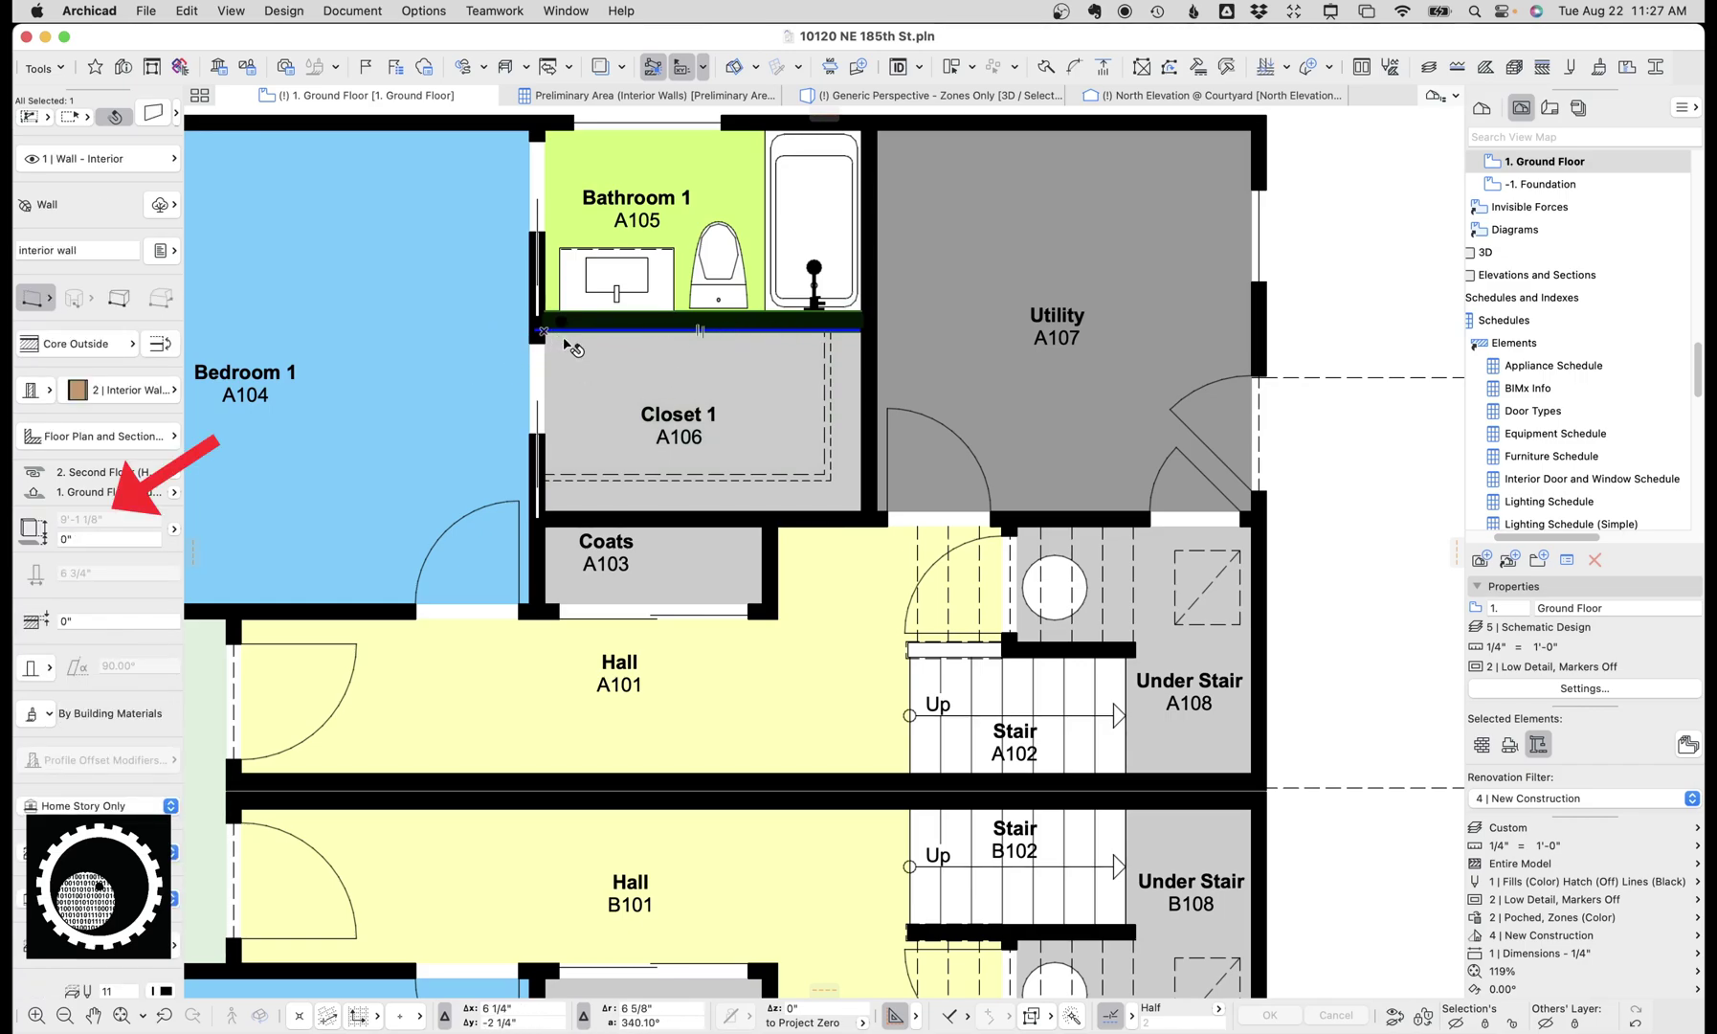
{"action": "left_click", "coordinate": [596, 381]}
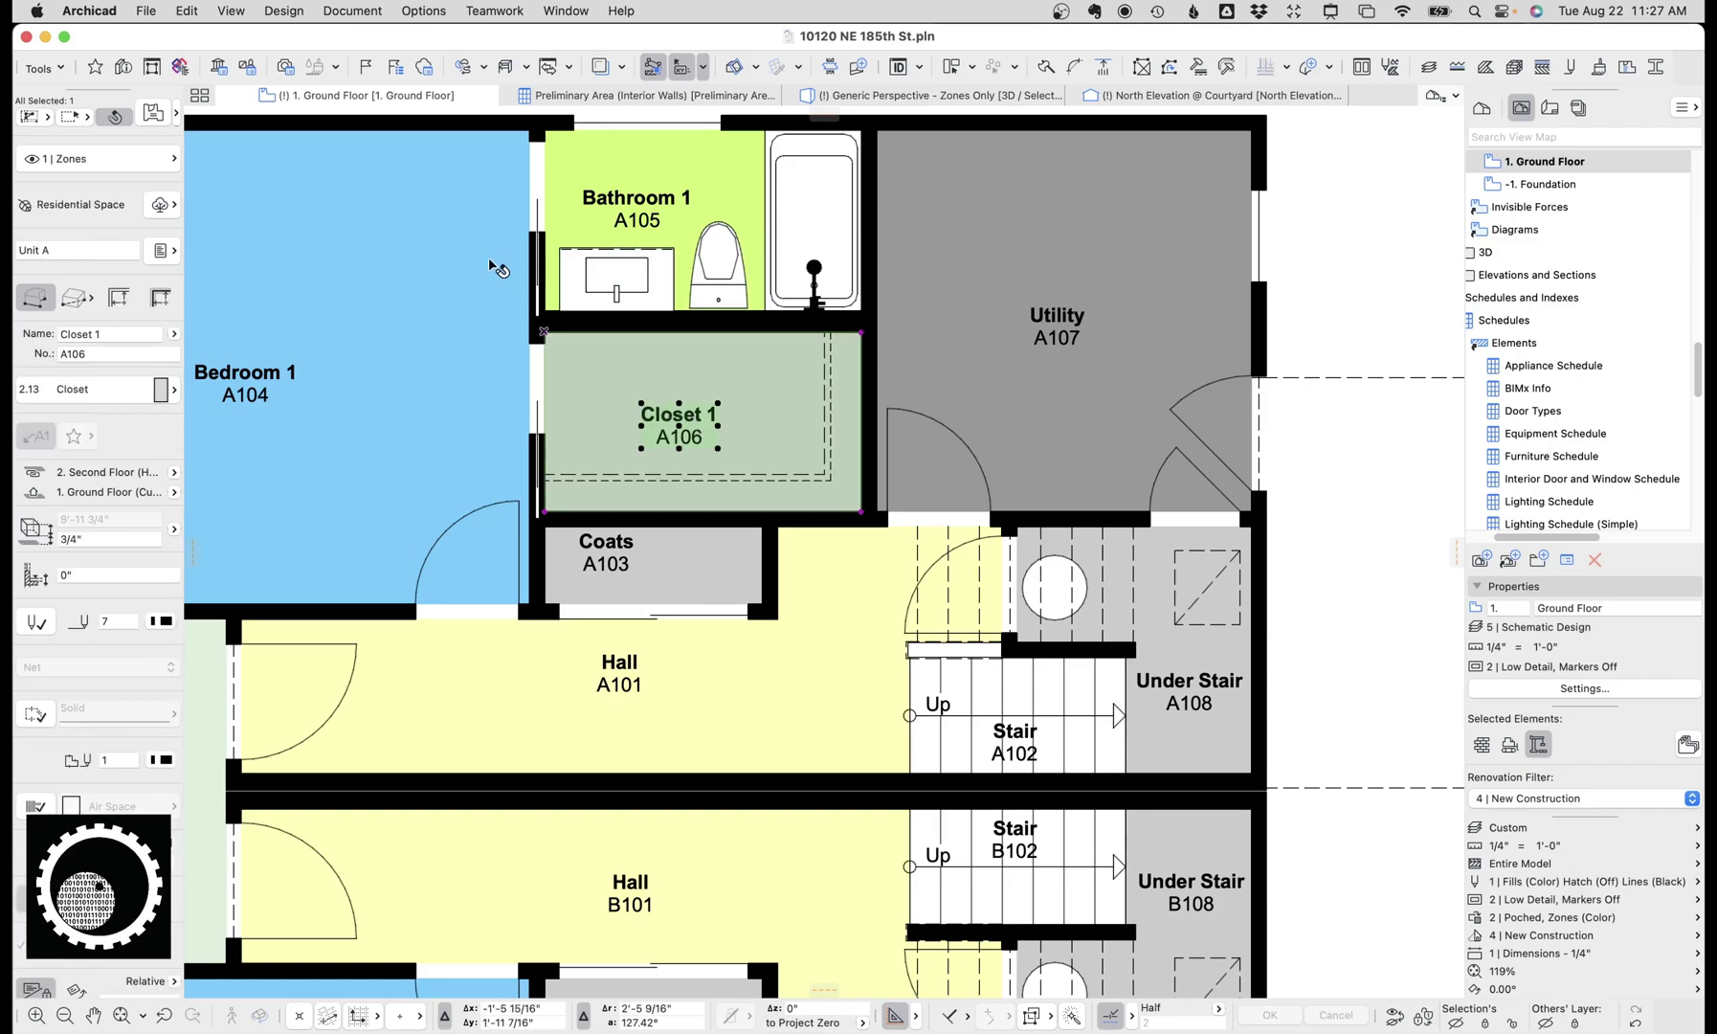
{"action": "left_click", "coordinate": [122, 66]}
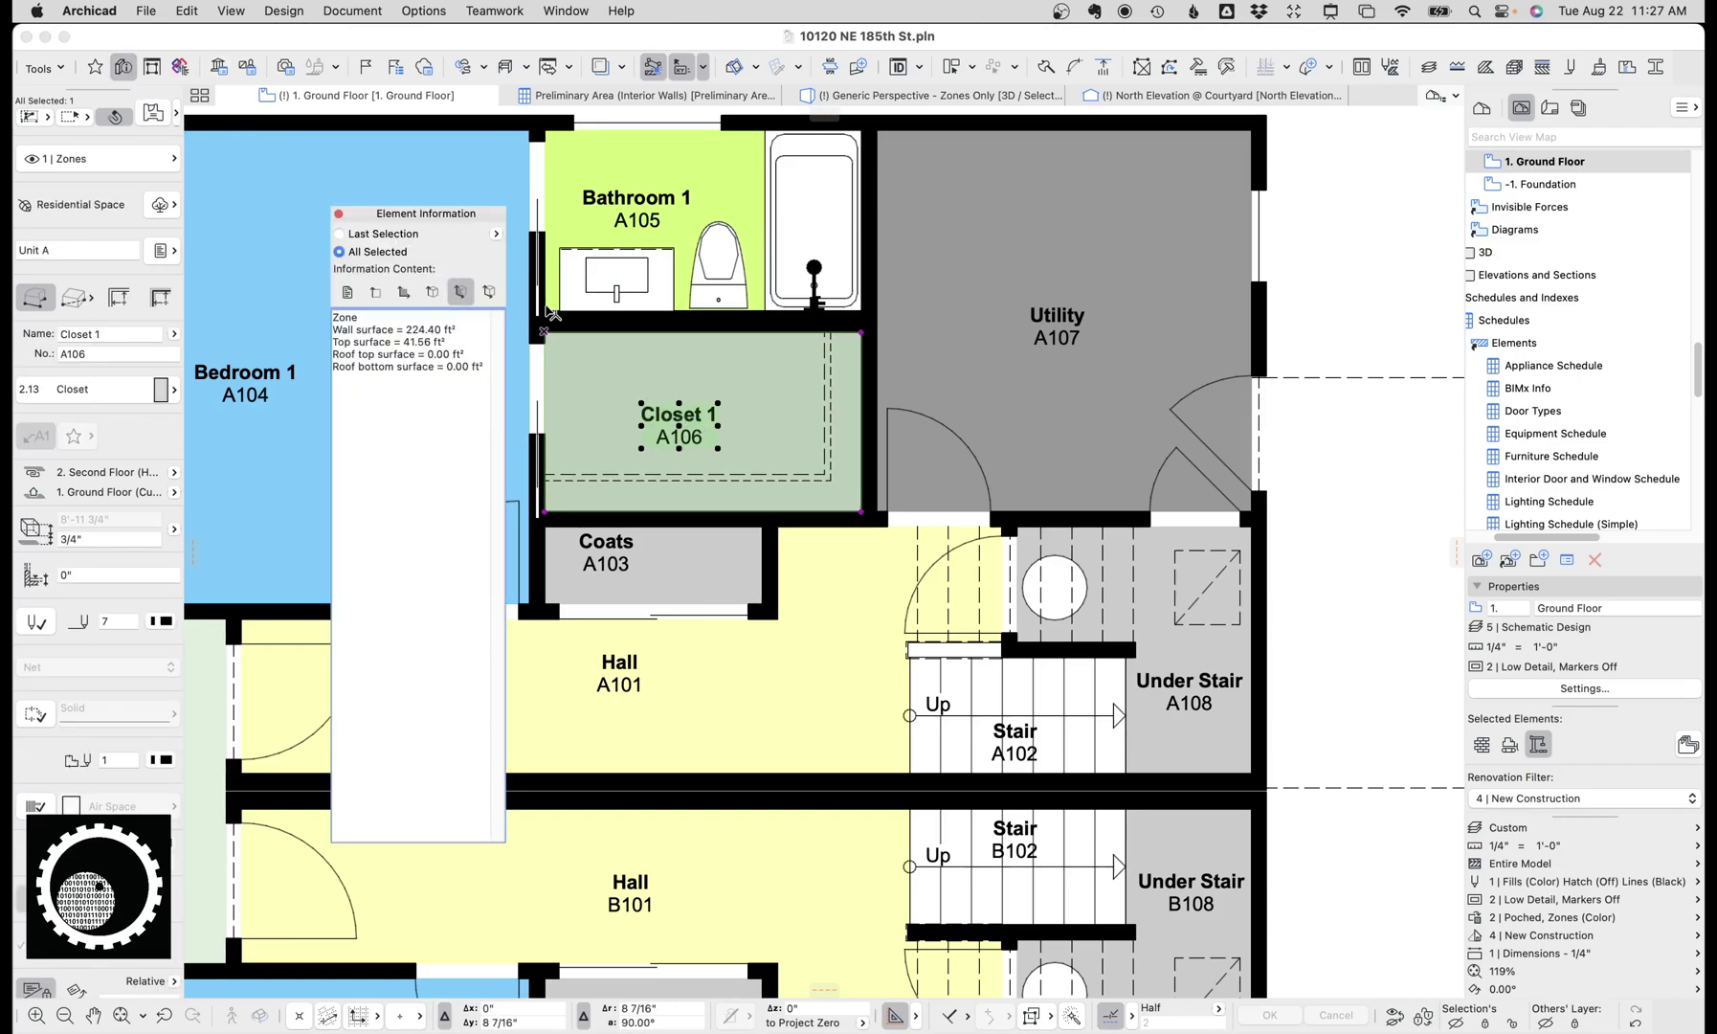
{"action": "left_click", "coordinate": [403, 292]}
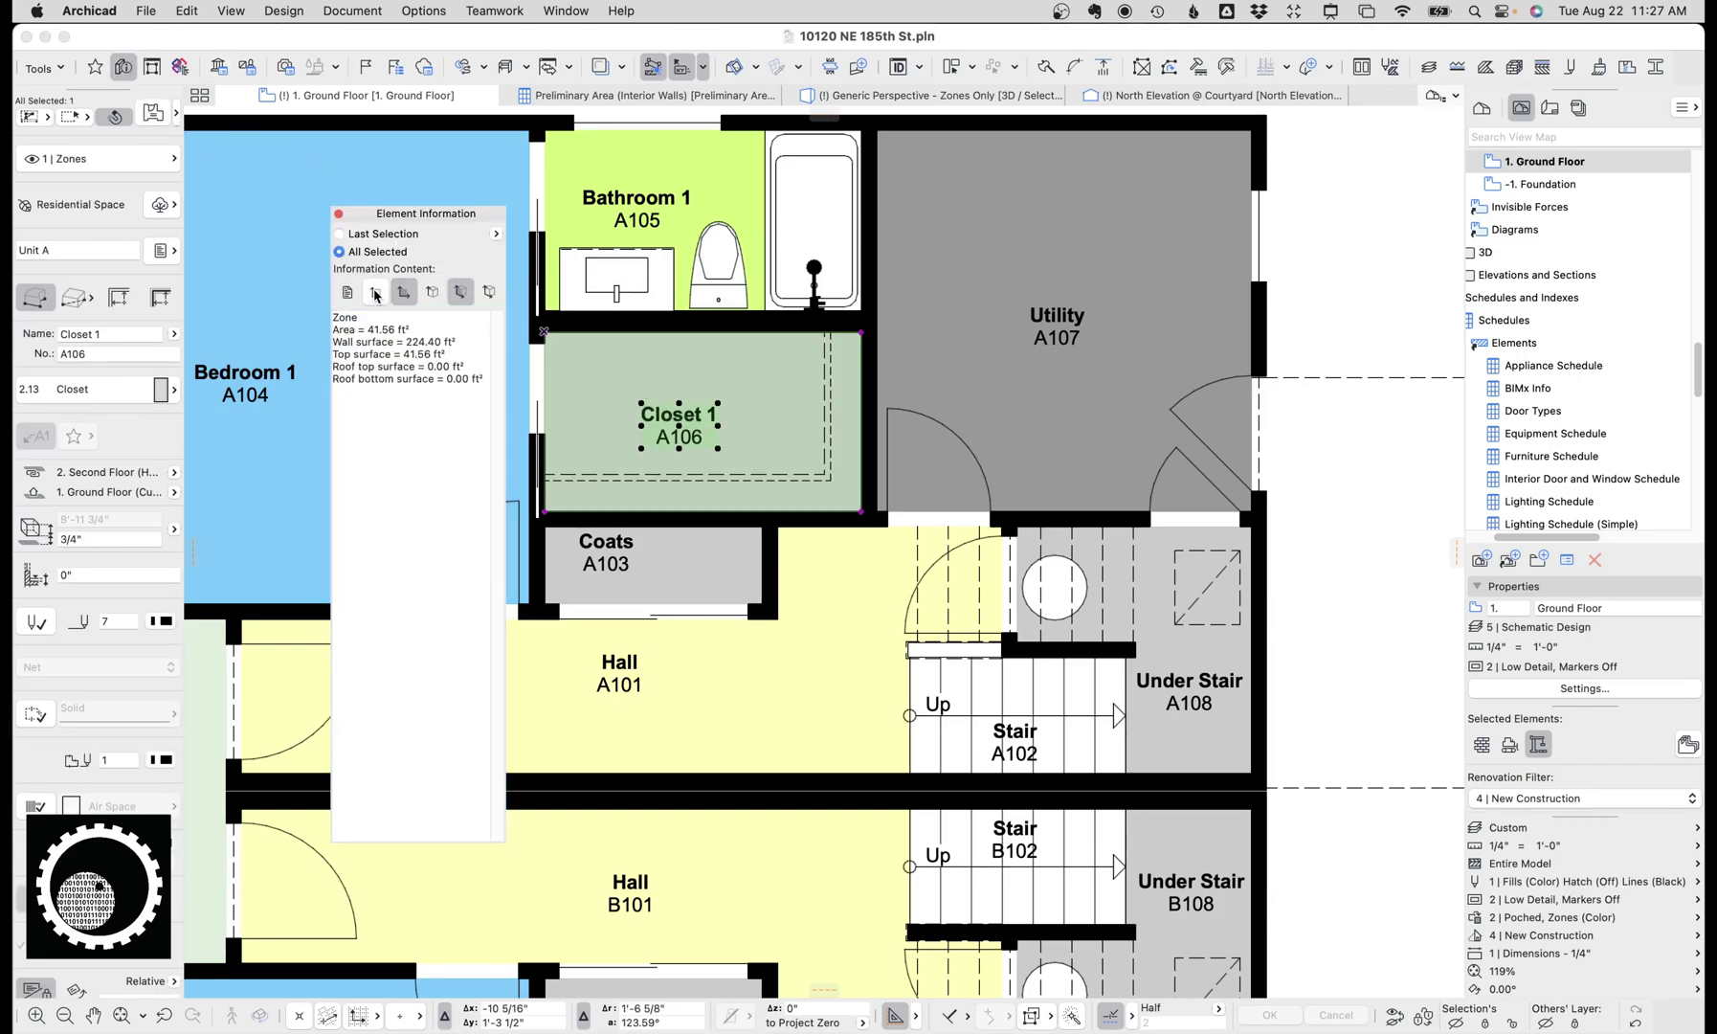
{"action": "left_click", "coordinate": [375, 293]}
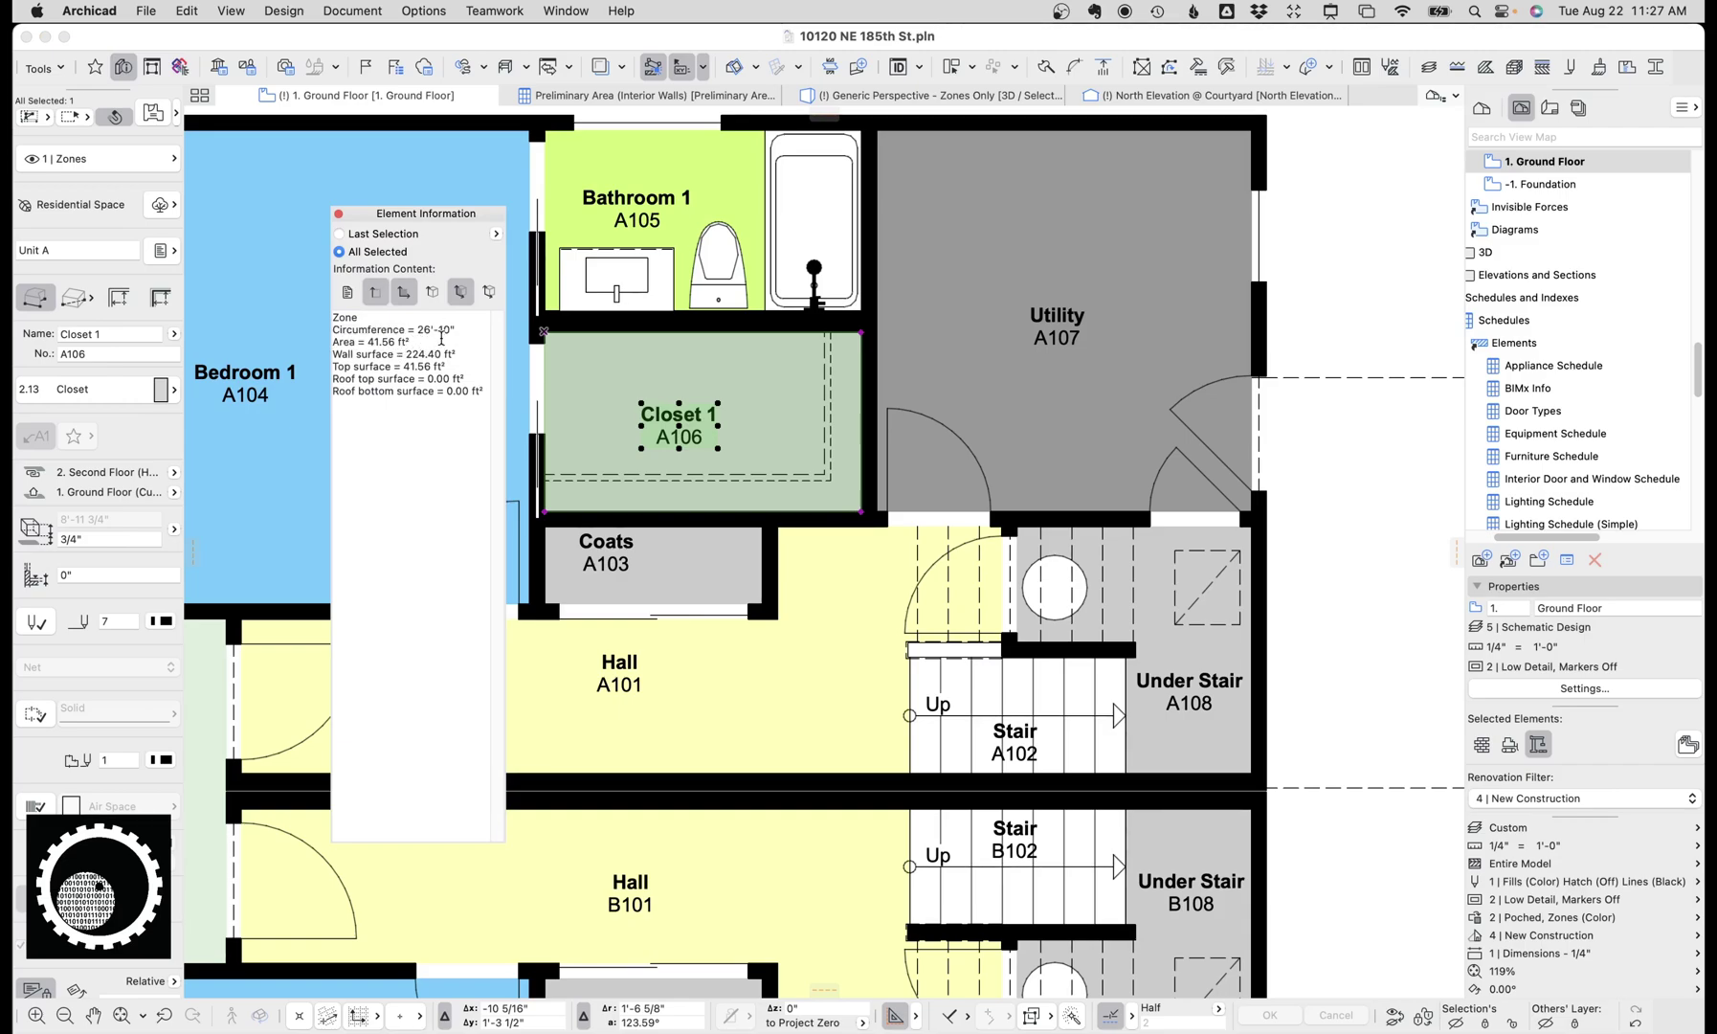
Calculate 26.9*9 in Spotlight to get 242.1 for comparison with the 224.40 ft² wall surface
{"action": "key", "text": "super+space"}
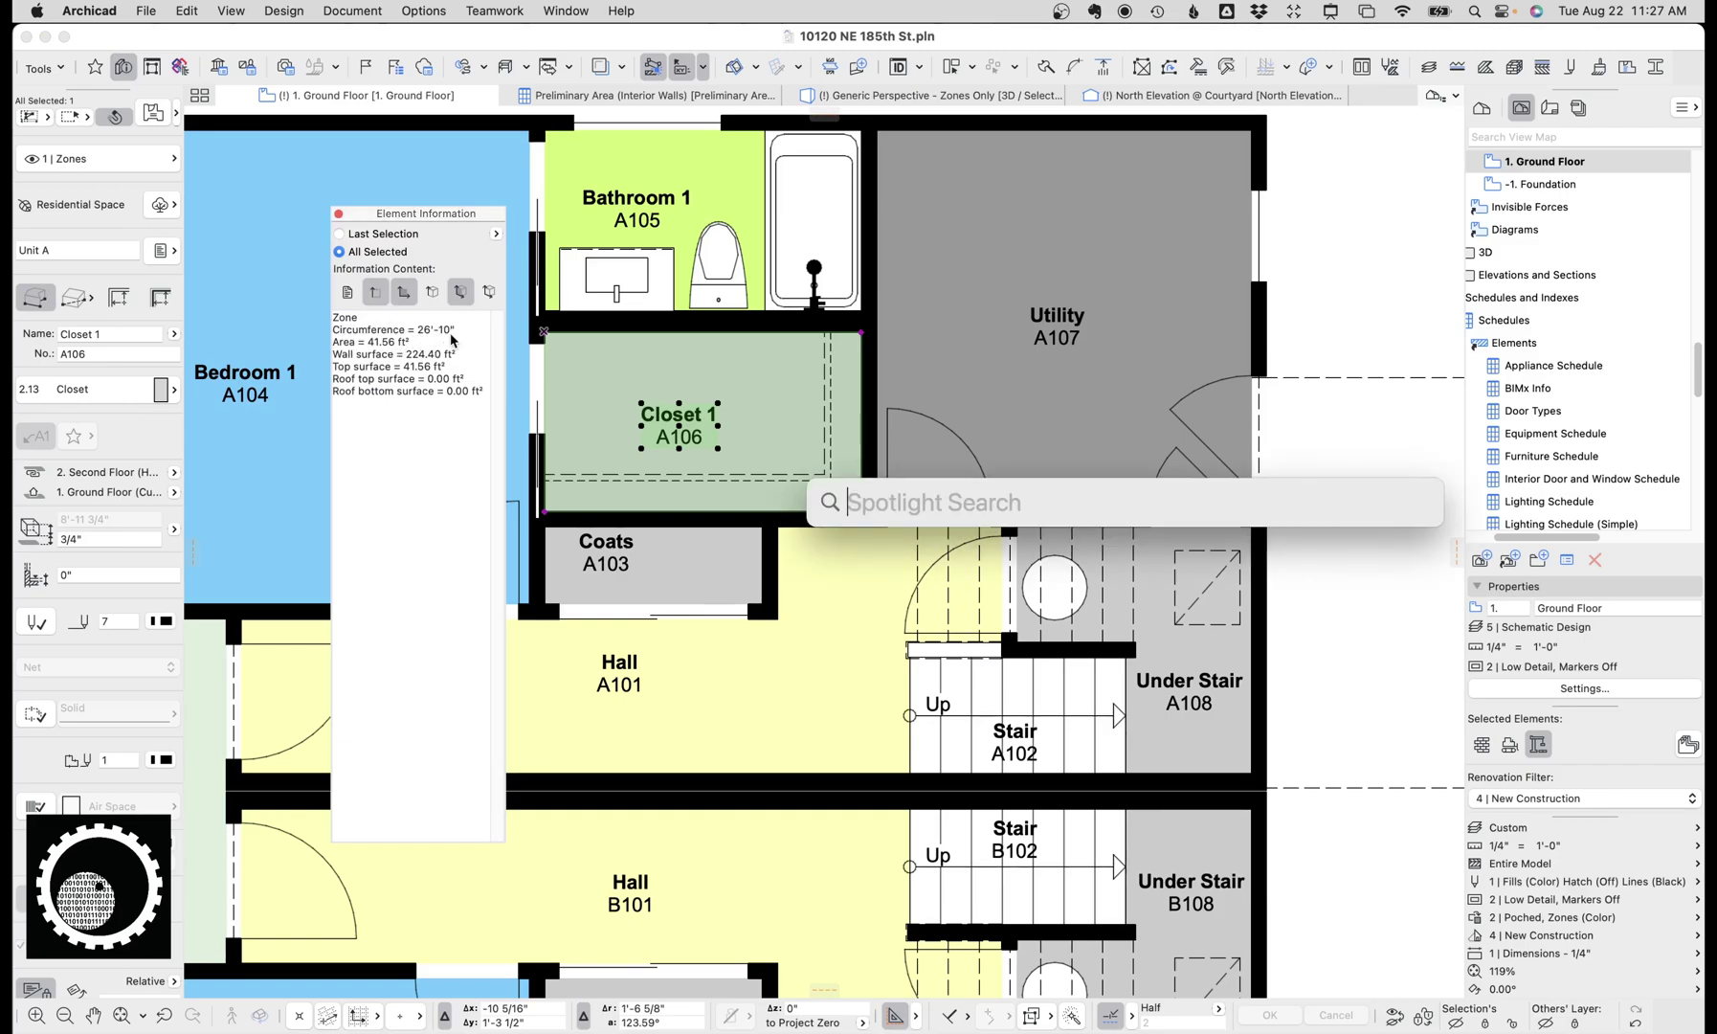
{"action": "type", "text": "26."}
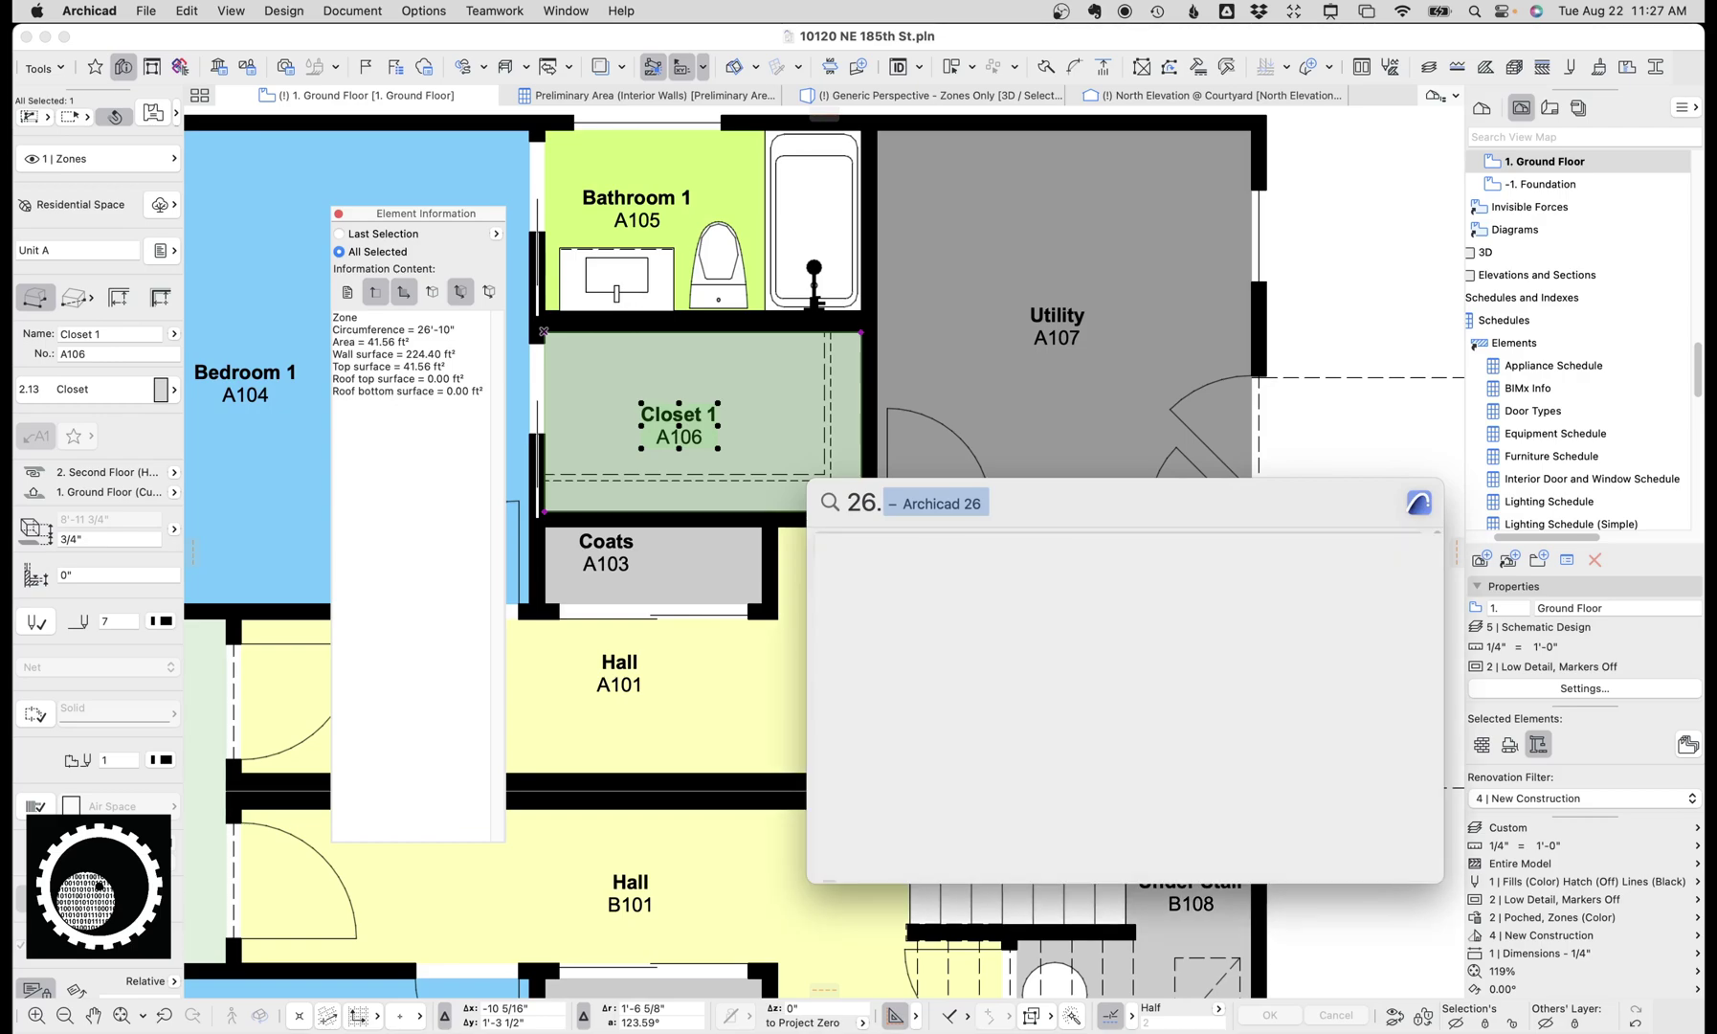
{"action": "type", "text": "9*9"}
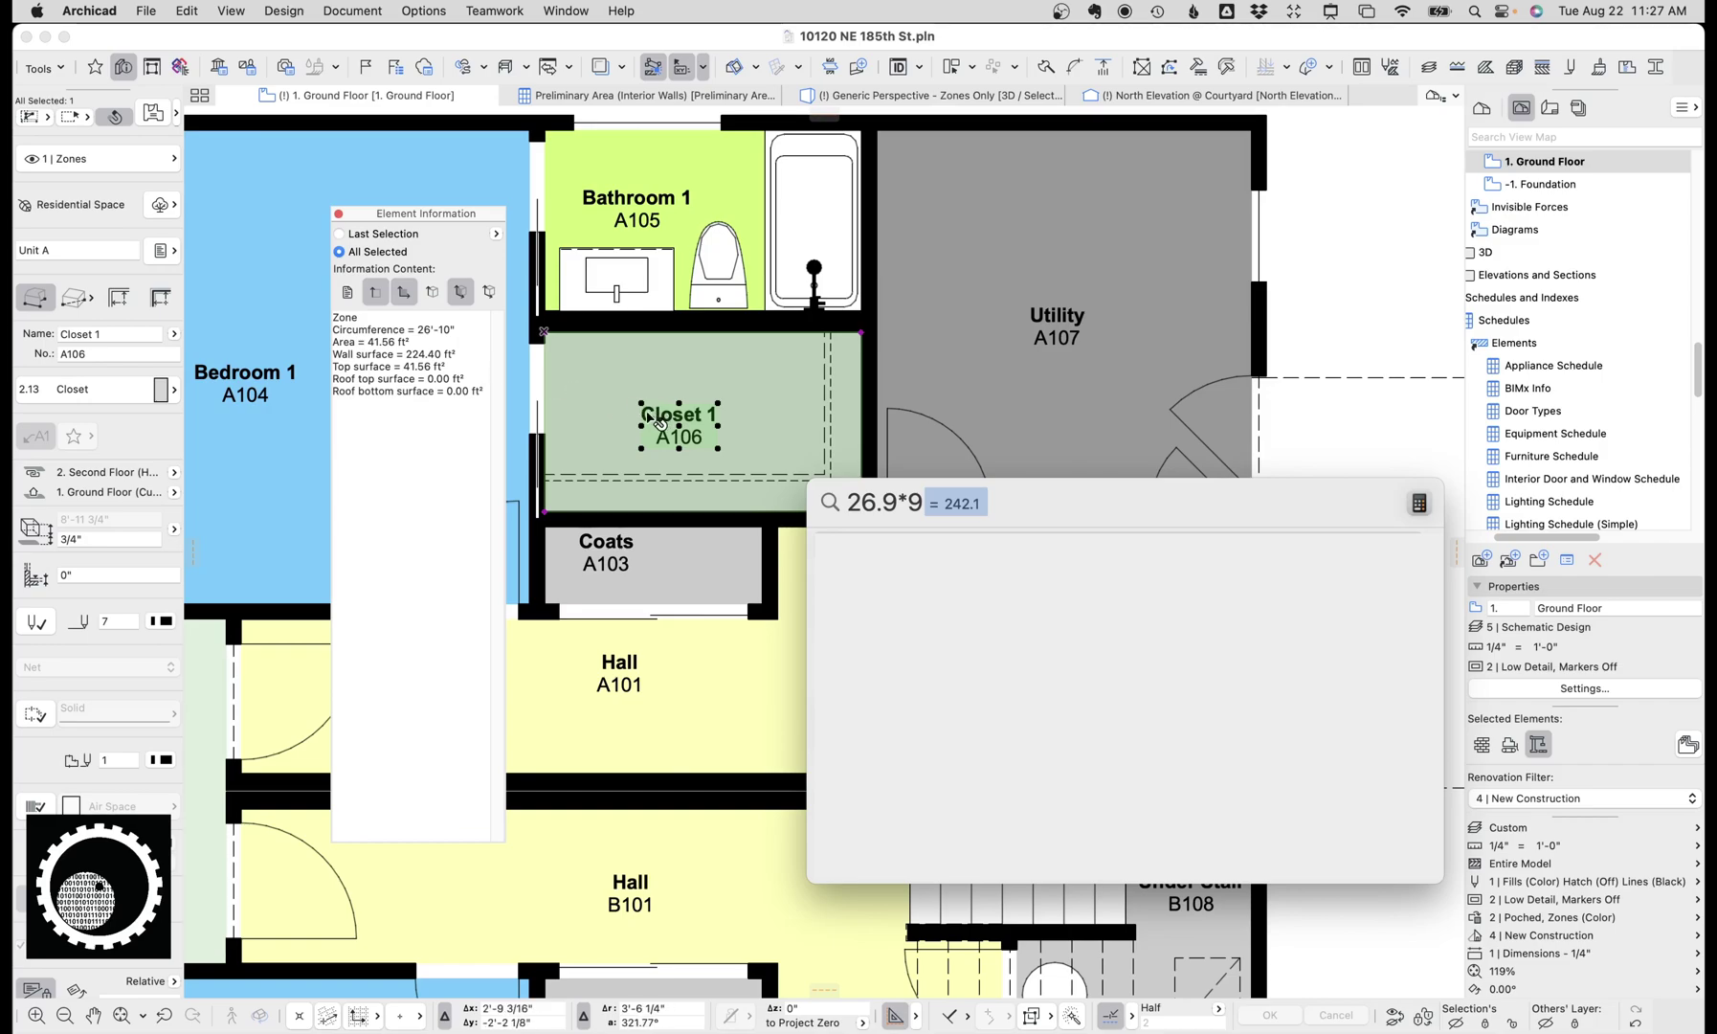
{"action": "mouse_move", "coordinate": [650, 417]}
{"action": "key", "text": "Escape"}
Cancel the accidental zone move and close the Element Information palette
{"action": "left_click_drag", "start_coordinate": [650, 418], "coordinate": [543, 392]}
{"action": "key", "text": "Escape"}
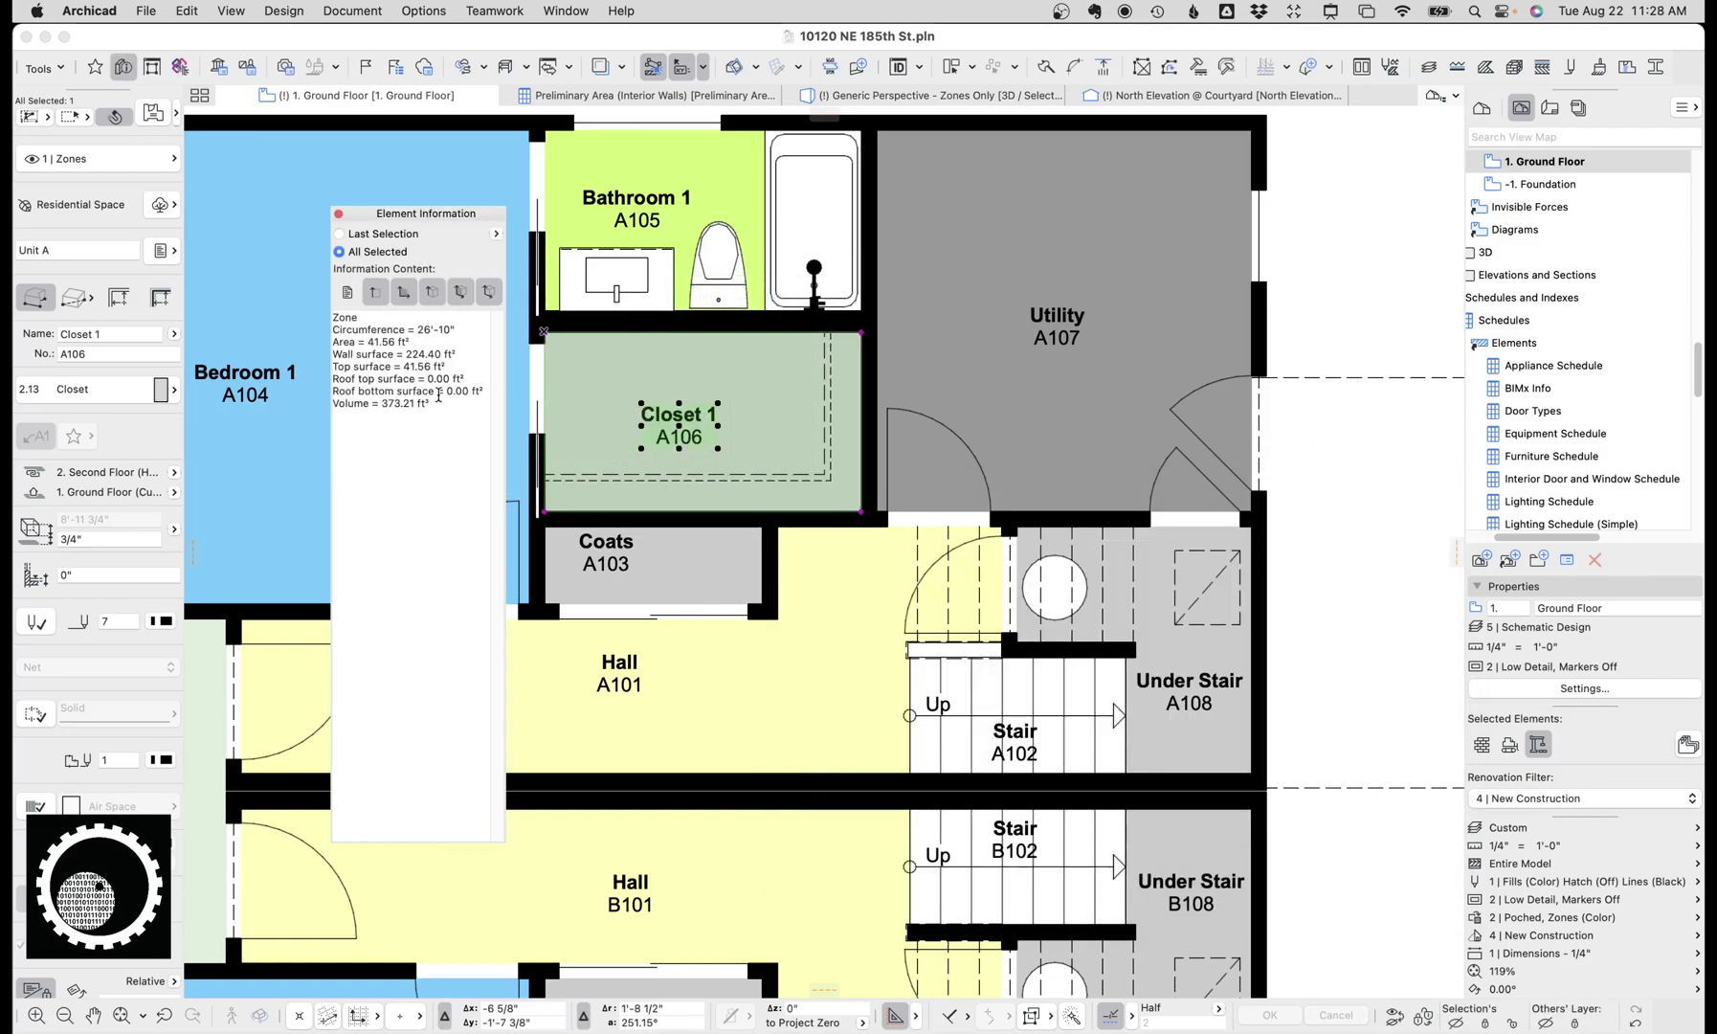
{"action": "left_click", "coordinate": [419, 362]}
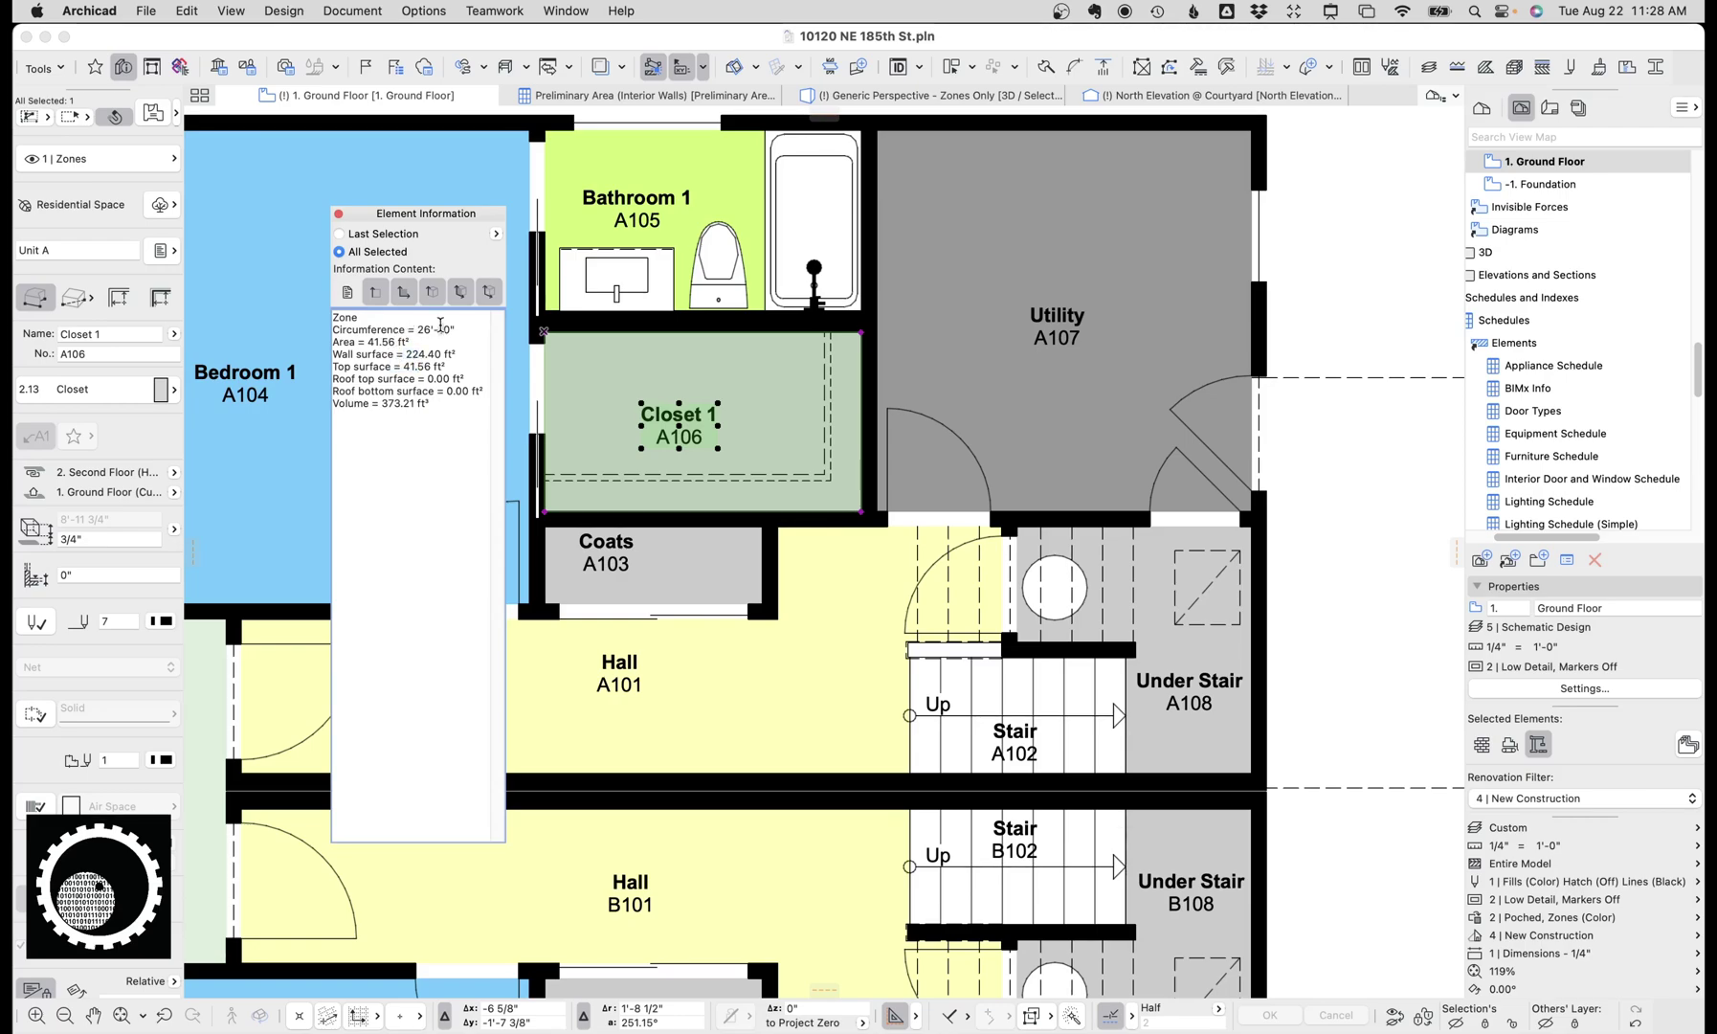
{"action": "left_click_drag", "start_coordinate": [438, 329], "coordinate": [452, 332]}
{"action": "left_click", "coordinate": [338, 213]}
Deselect Closet 1, pick Bedroom 1 (A104), fit the whole plan, then return to the Interior Walls schedule
{"action": "key", "text": "Escape"}
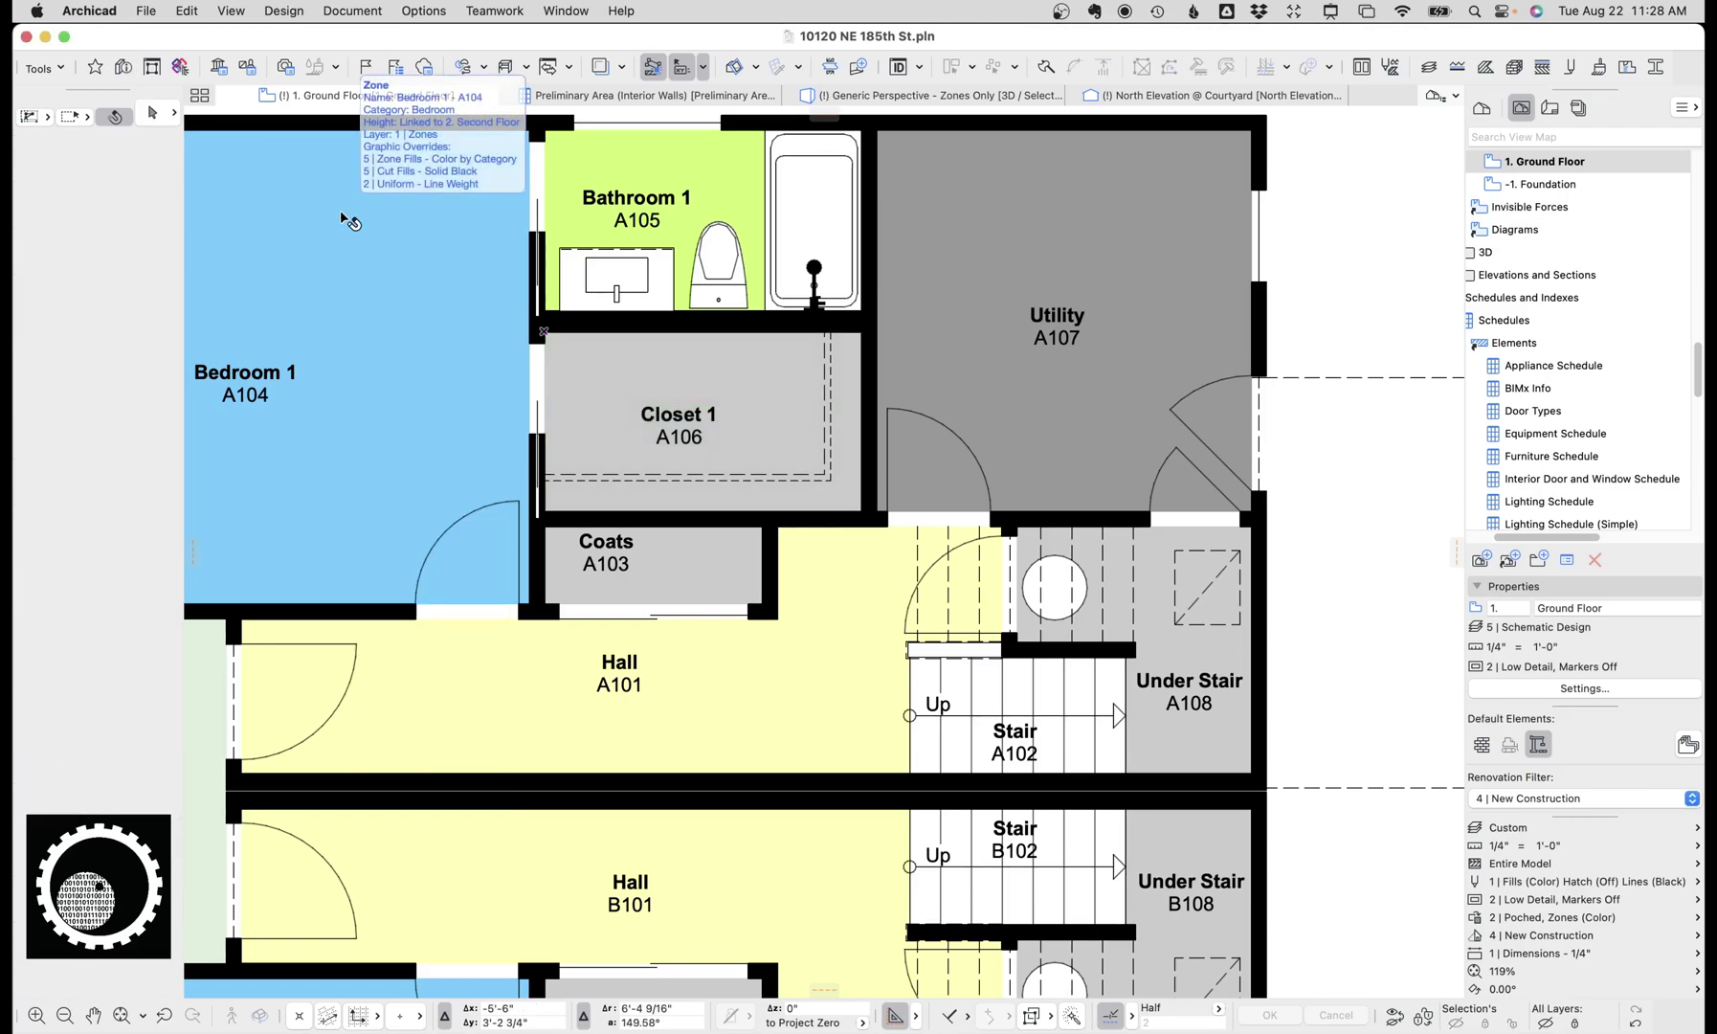
{"action": "left_click", "coordinate": [340, 213]}
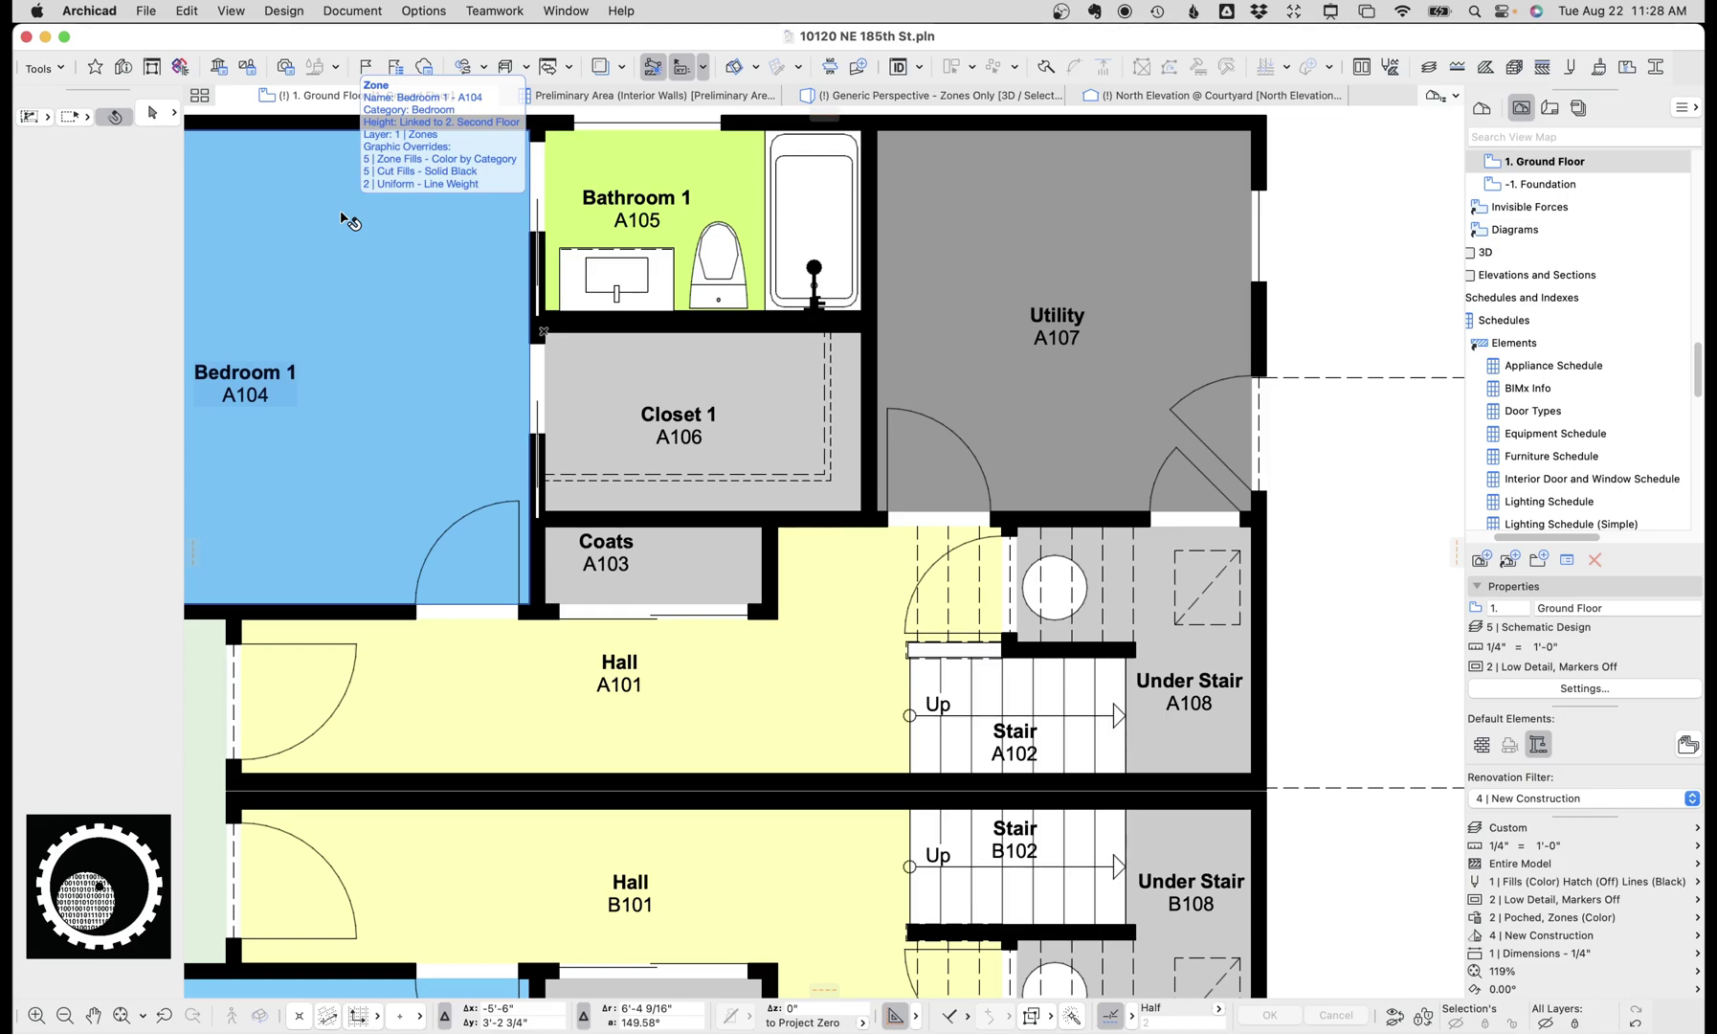
{"action": "key", "text": "super+apostrophe"}
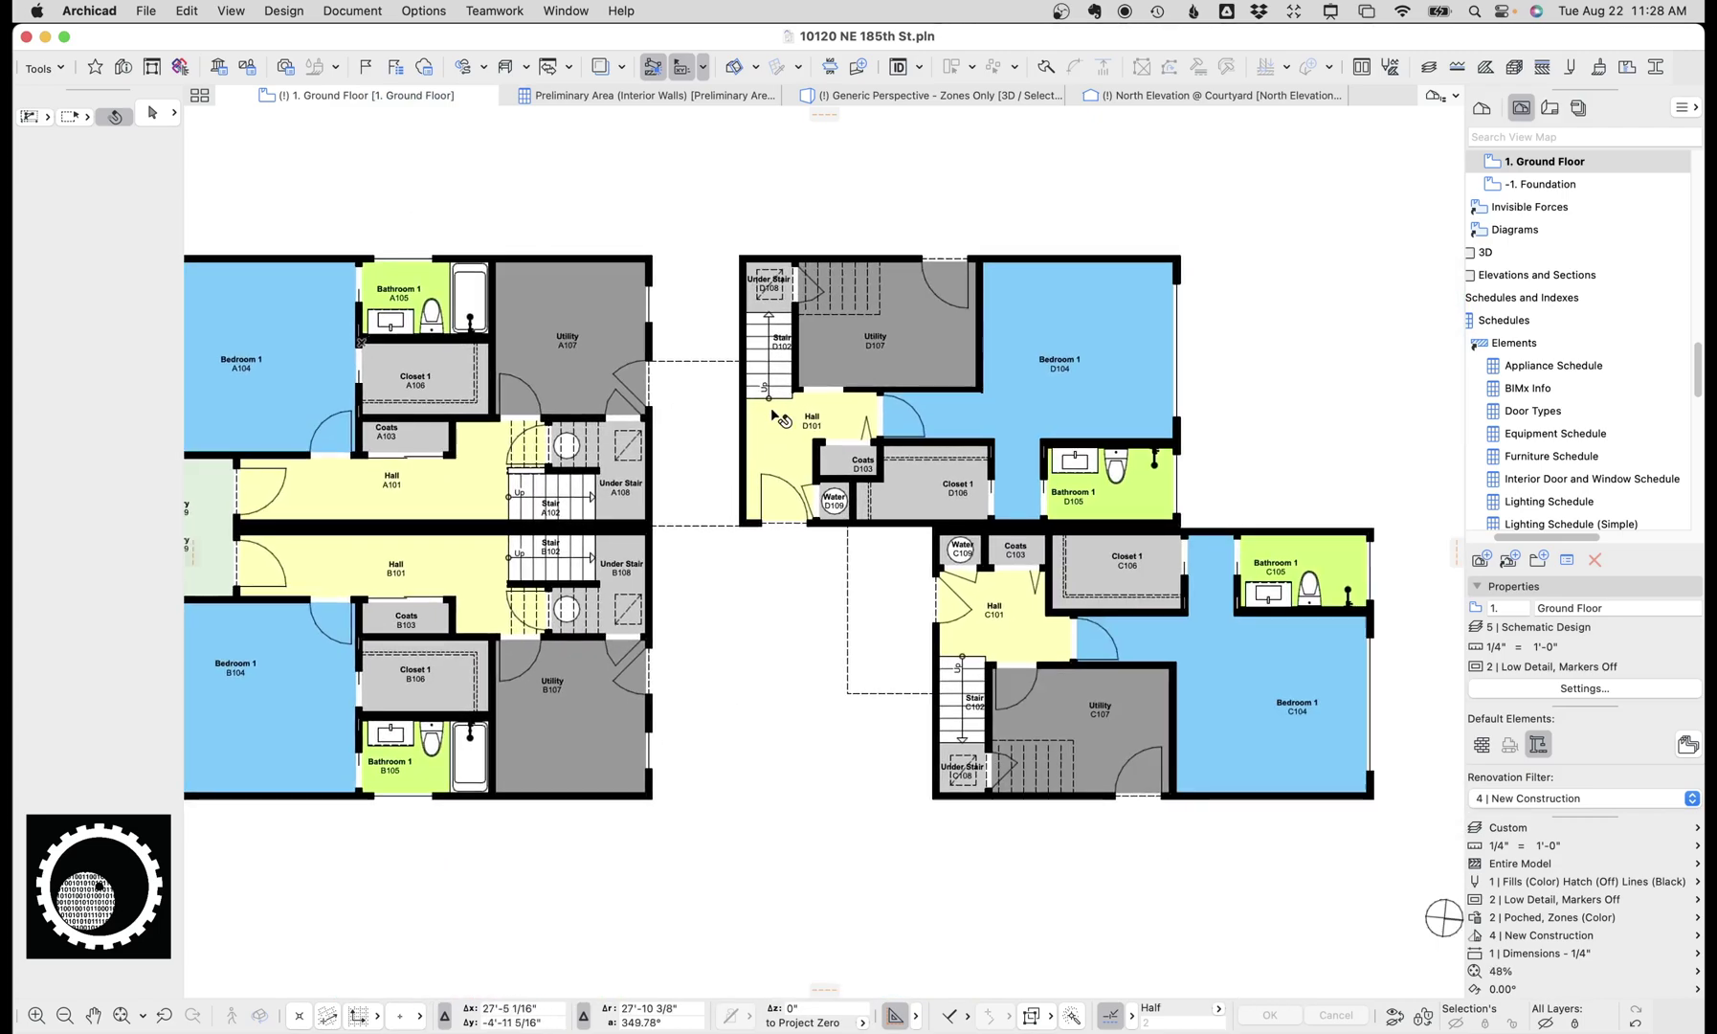
{"action": "left_click", "coordinate": [739, 95]}
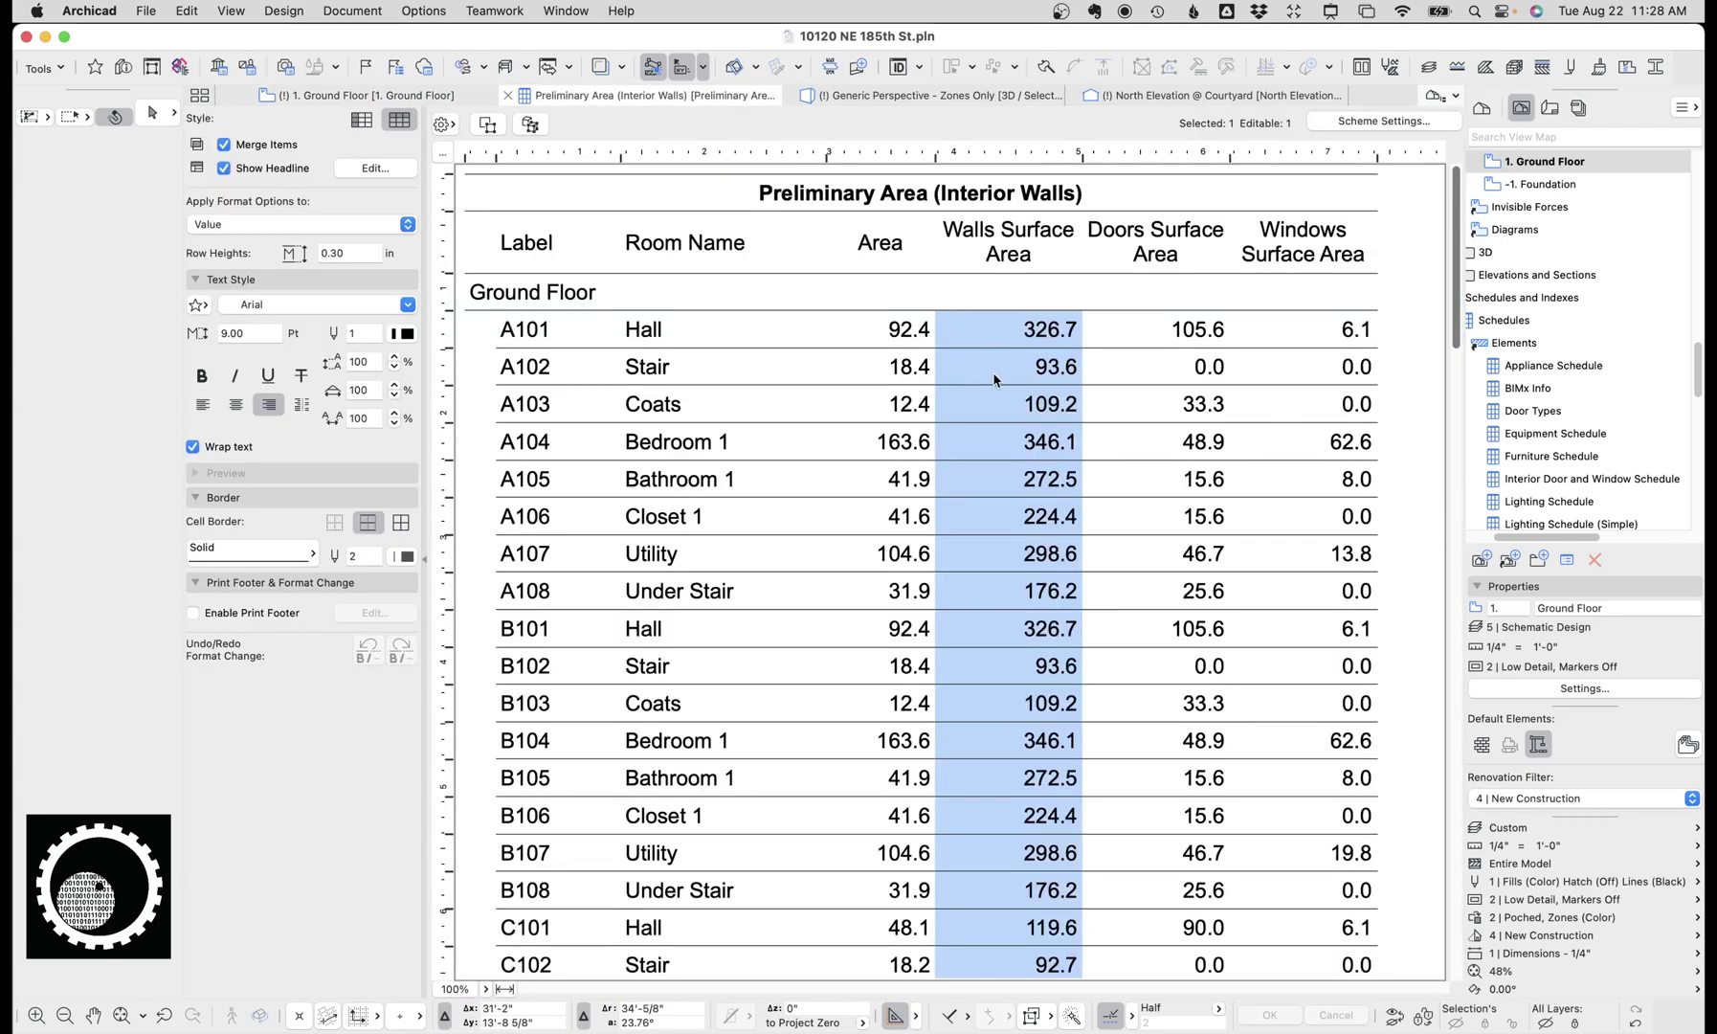
{"action": "scroll", "coordinate": [999, 389], "scroll_direction": "down", "scroll_amount": 15}
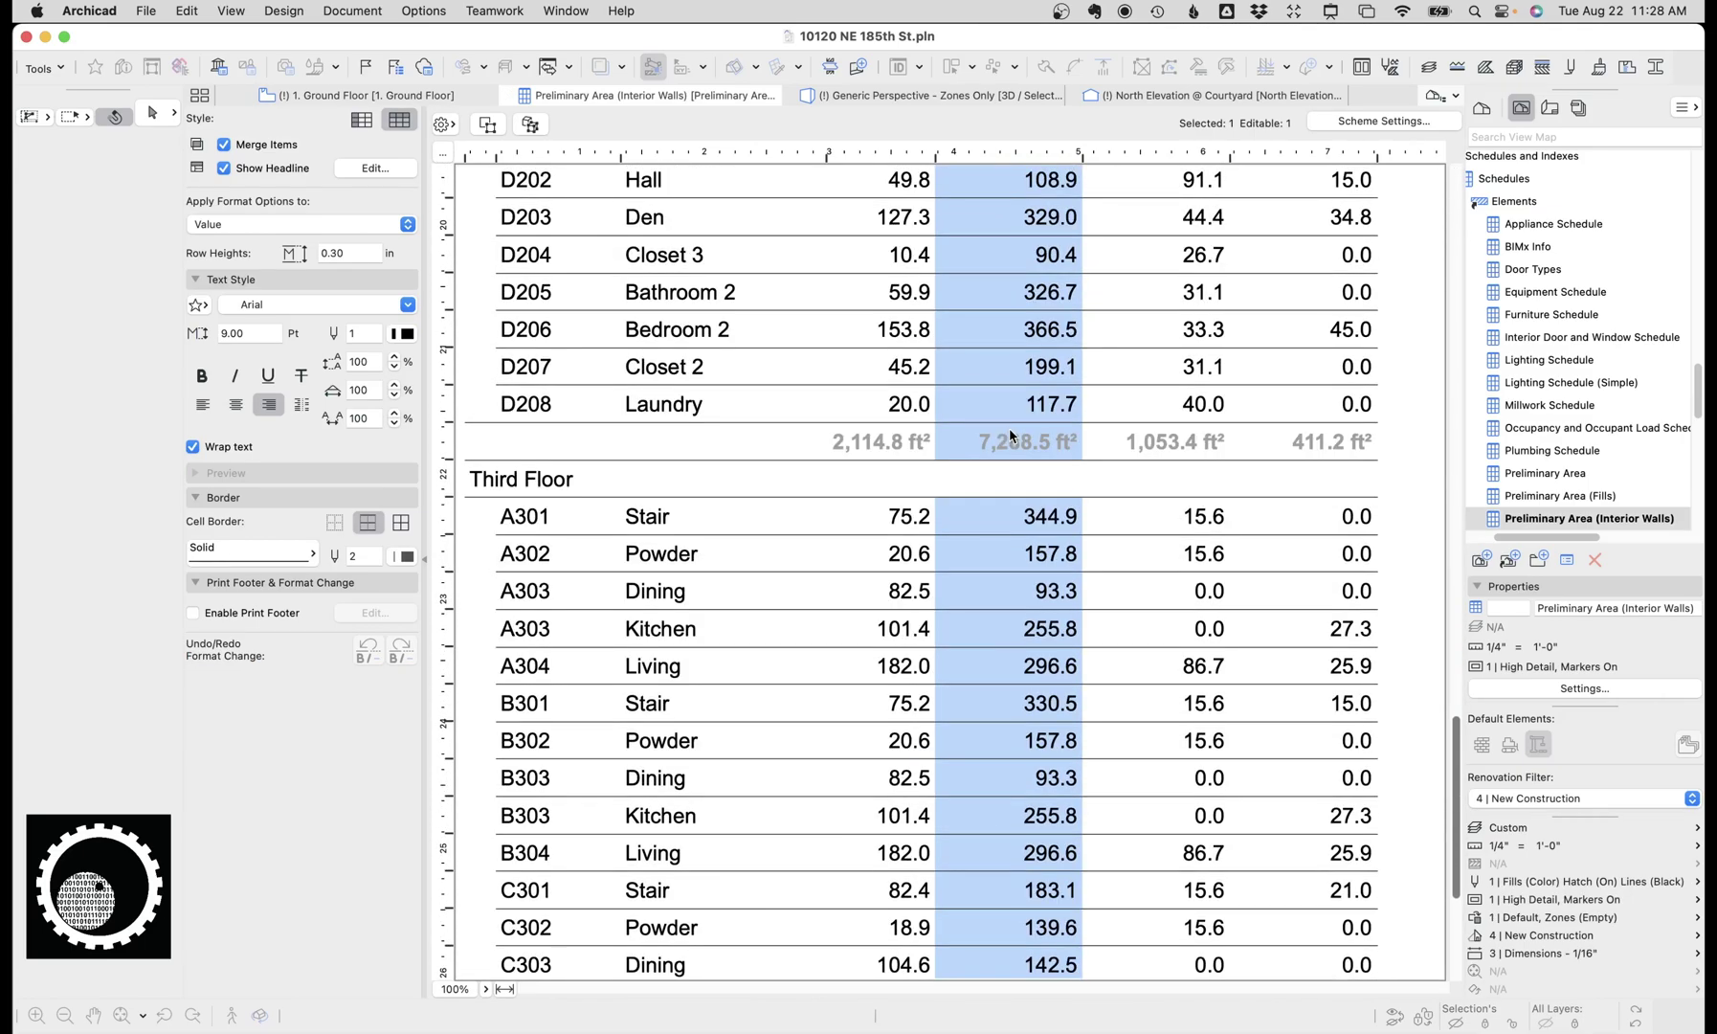